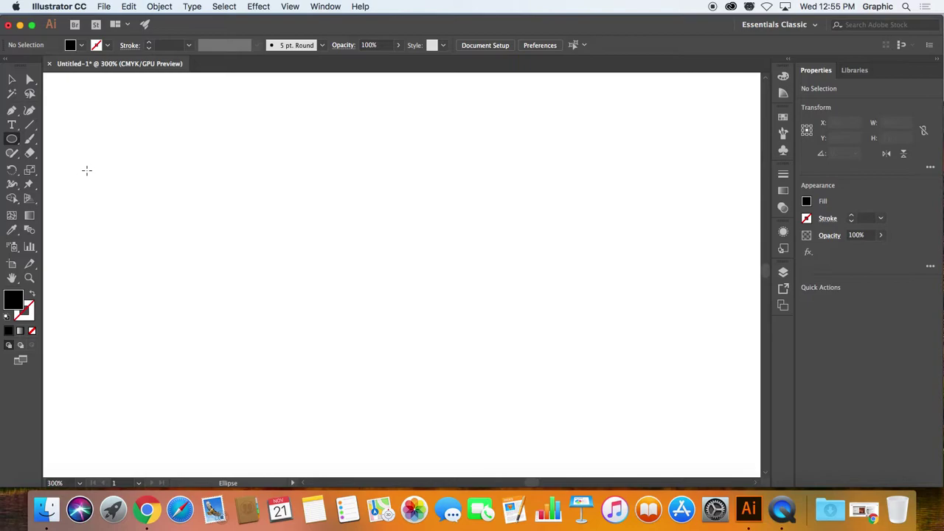
# - Draw a black ellipse on the left and a tall rectangle in the artboard's middle
pyautogui.moveTo(67, 166); pyautogui.dragTo(278, 302)
pyautogui.click(11, 140)
pyautogui.moveTo(11, 140); pyautogui.dragTo(51, 137)
pyautogui.moveTo(321, 126); pyautogui.dragTo(444, 407)
# - Draw a black hexagon on the right, then move it lower and further right
pyautogui.moveTo(11, 139); pyautogui.dragTo(83, 182)
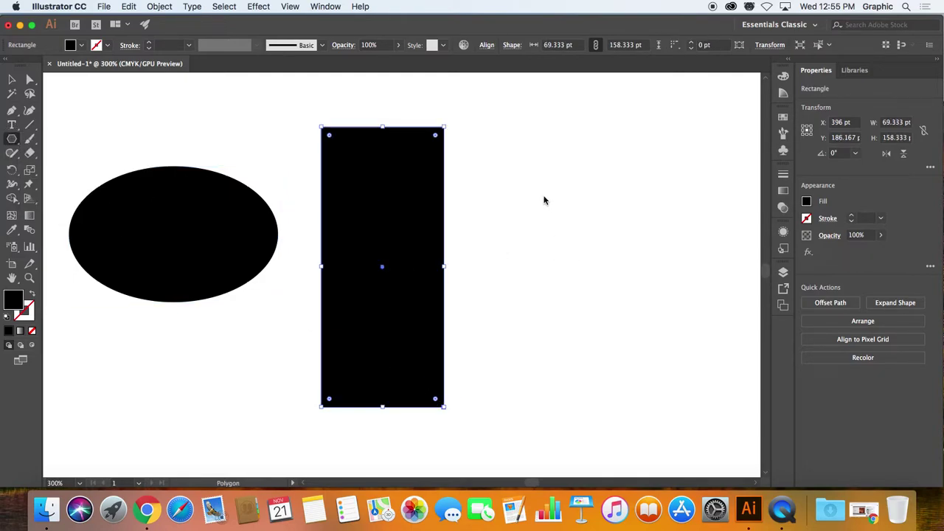
pyautogui.moveTo(544, 196); pyautogui.dragTo(596, 278)
pyautogui.press('v')
pyautogui.moveTo(501, 180); pyautogui.dragTo(594, 239)
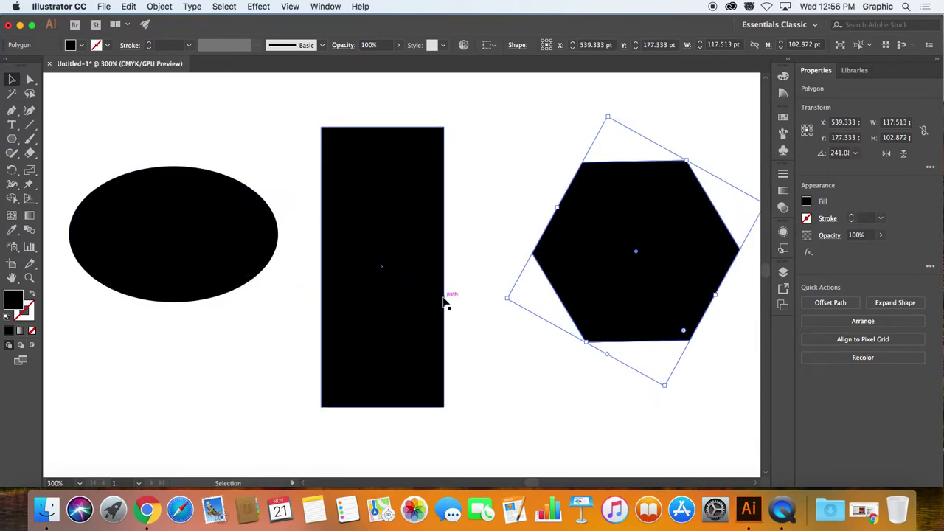
# - Turn the ellipse, rectangle and hexagon into area type holding Lorem ipsum placeholder text
pyautogui.moveTo(95, 109); pyautogui.dragTo(638, 364)
pyautogui.click(12, 125)
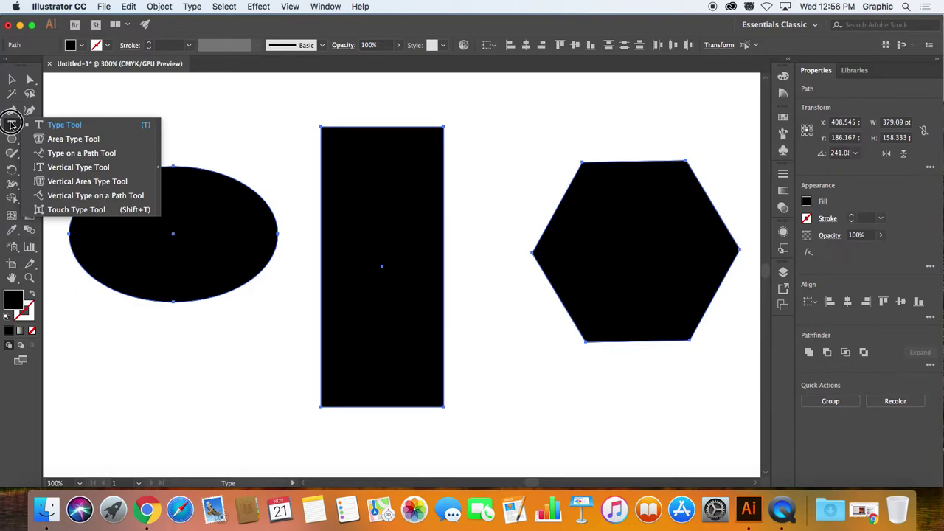
pyautogui.click(64, 125)
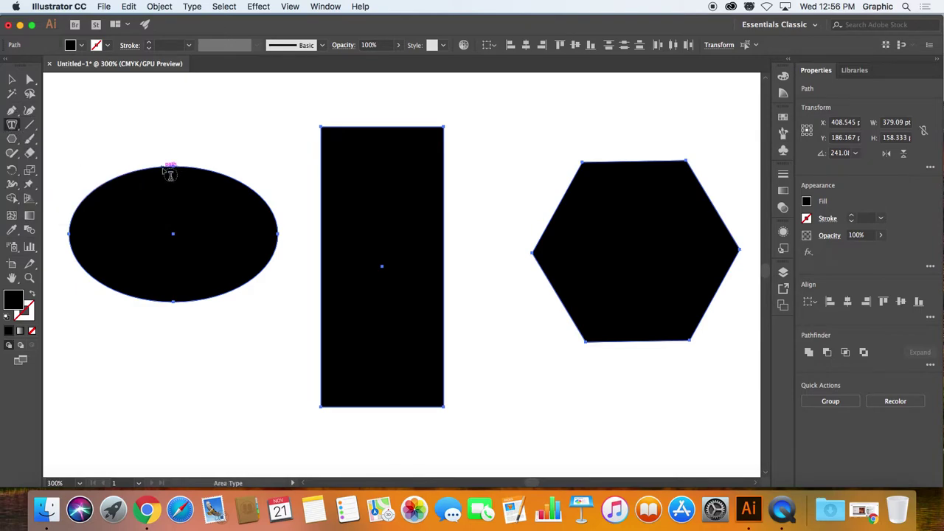
pyautogui.click(170, 171)
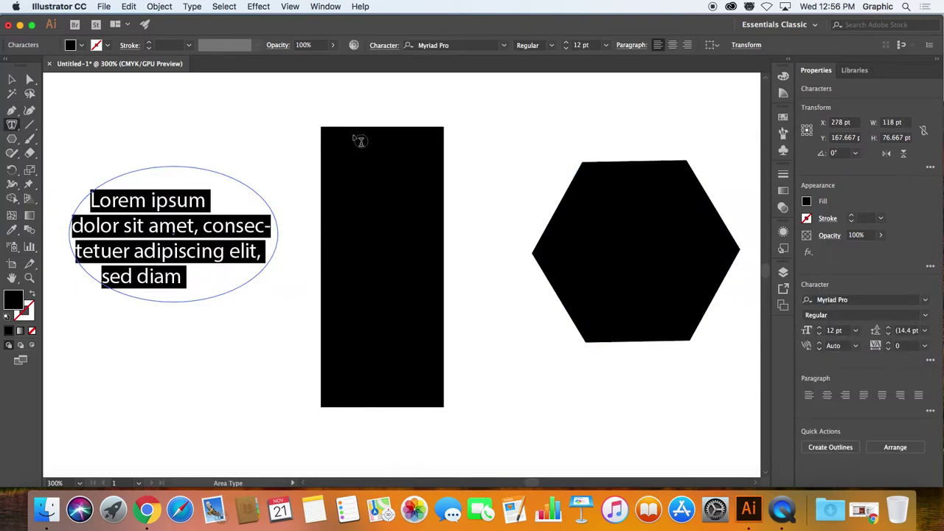
pyautogui.click(370, 133)
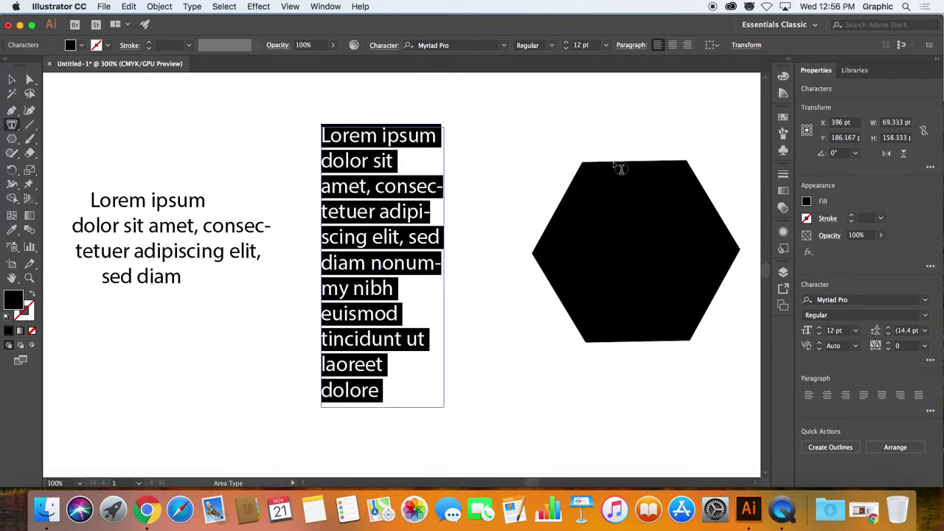
pyautogui.click(621, 169)
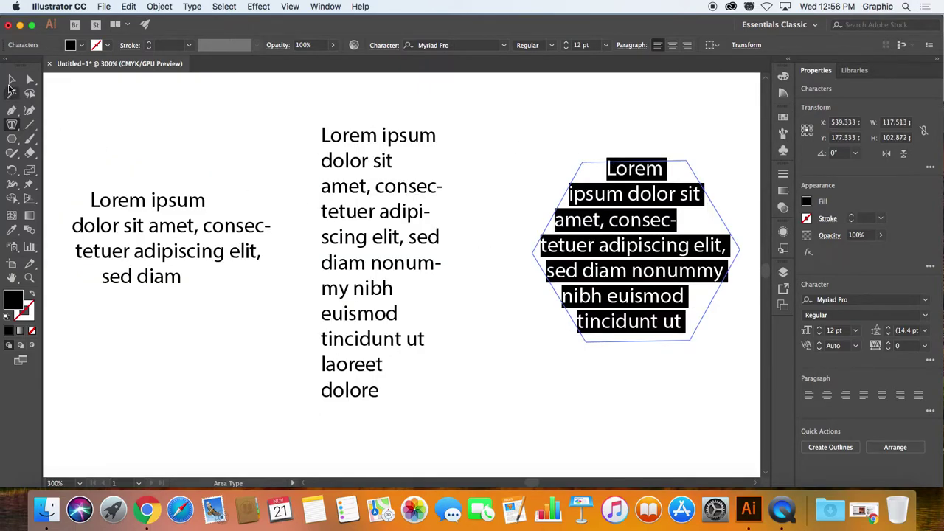
# - Select each area-type object and place an insertion point in the rectangle's text
pyautogui.click(11, 79)
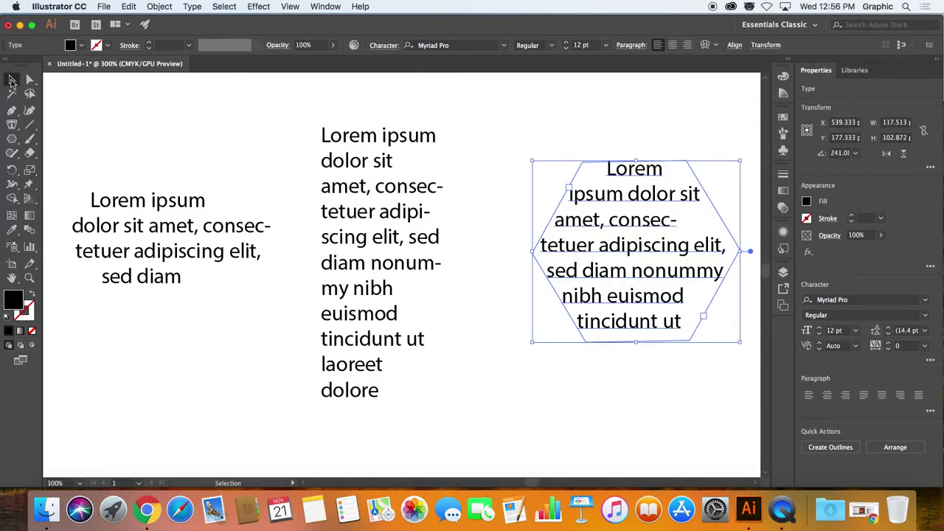
pyautogui.click(187, 211)
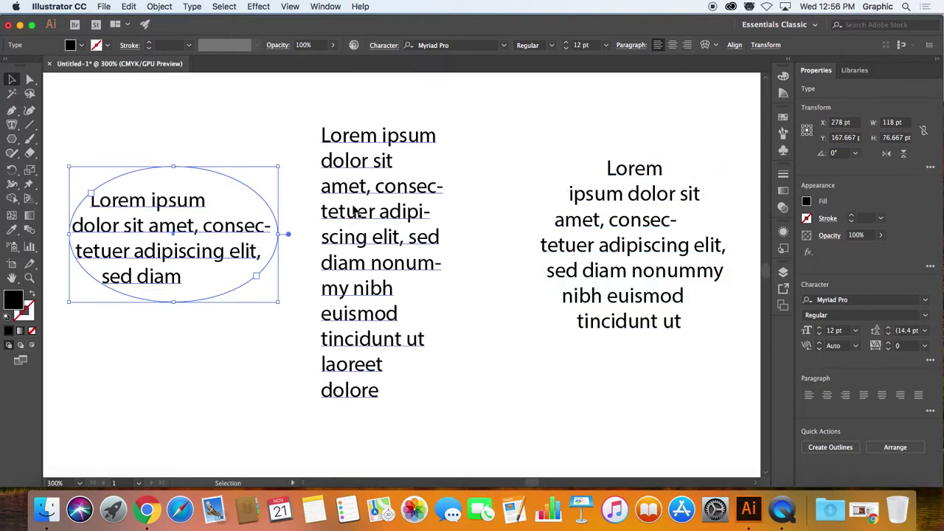
pyautogui.click(389, 211)
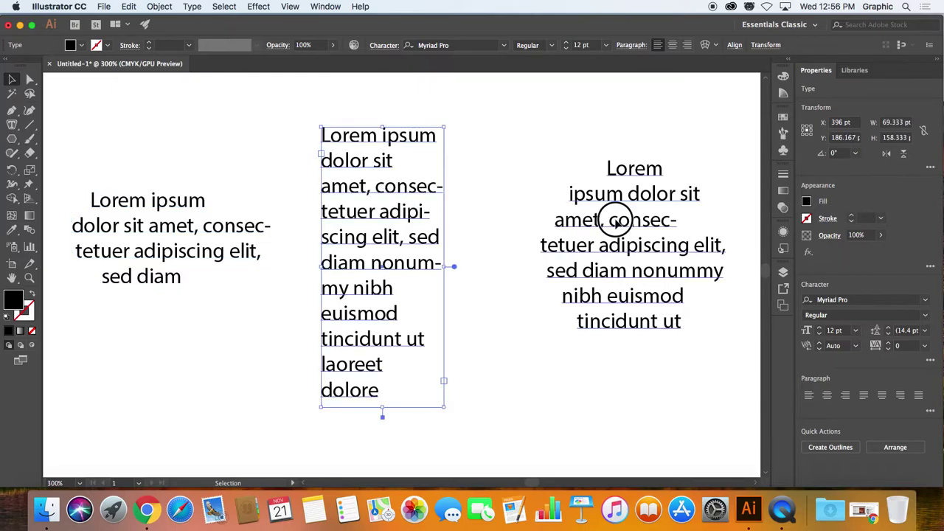
pyautogui.click(611, 217)
pyautogui.click(264, 242)
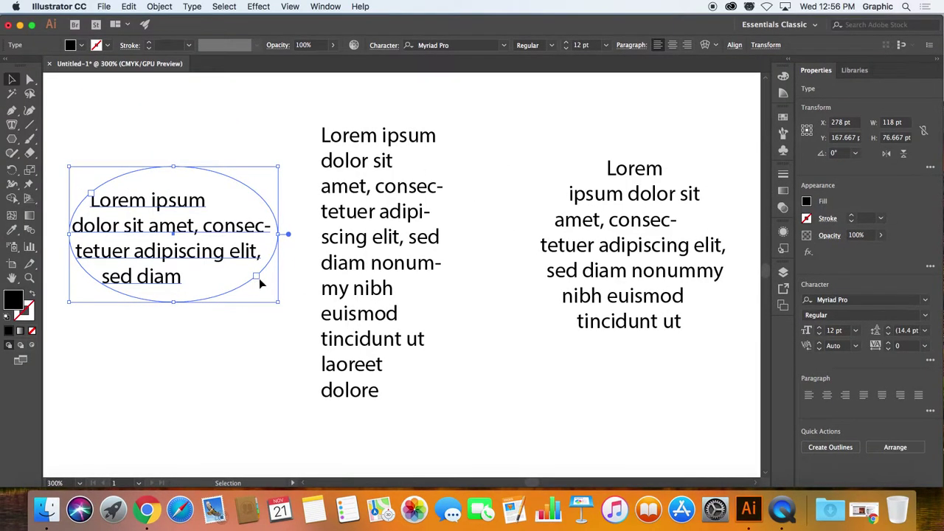
pyautogui.press('t')
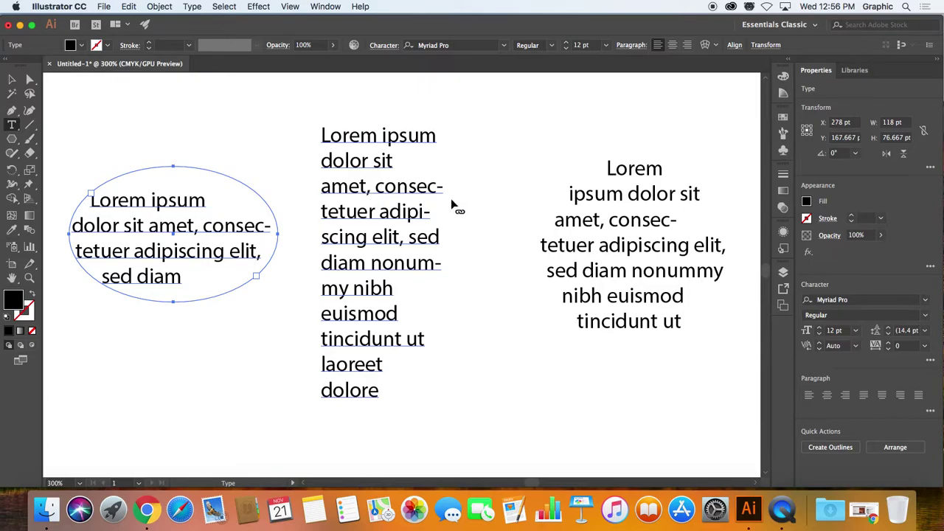
pyautogui.click(383, 230)
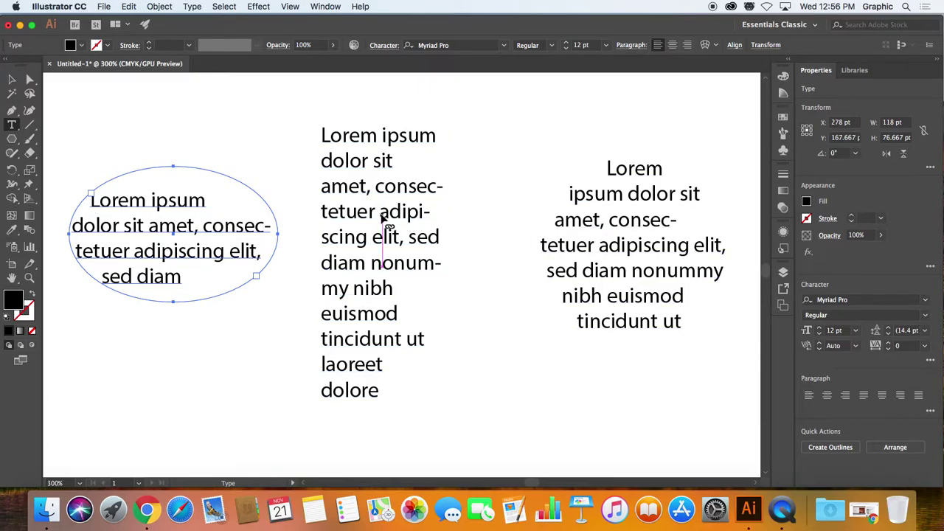
pyautogui.press('Escape')
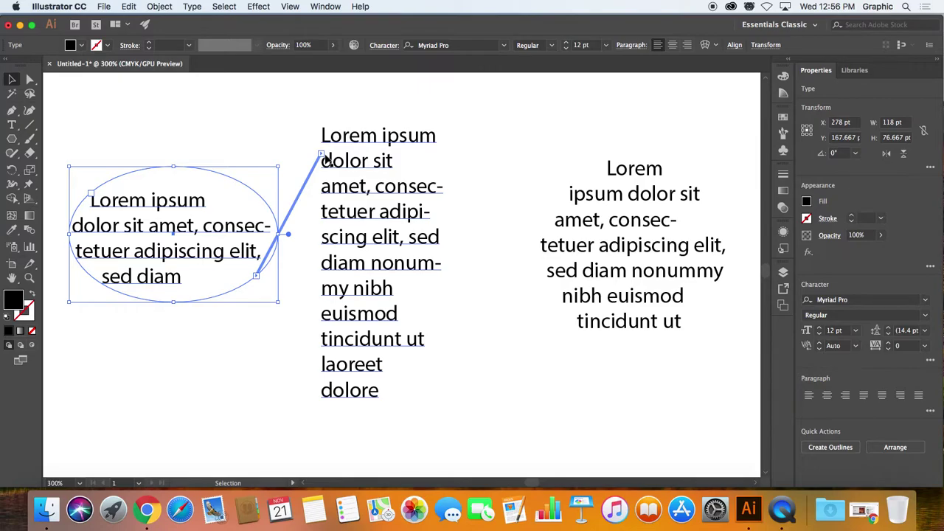
# - Link the rectangle's text into the hexagon, then reselect the ellipse and middle frames
pyautogui.click(387, 237)
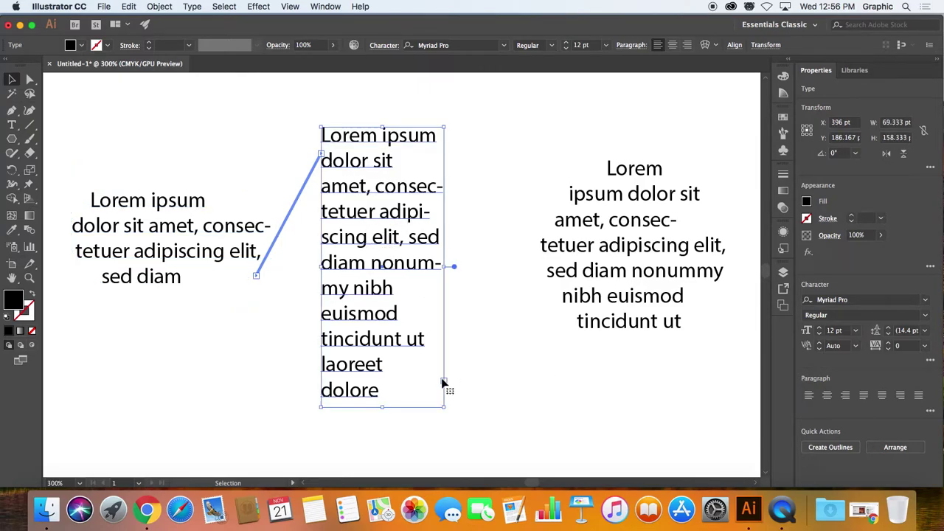
pyautogui.press('t')
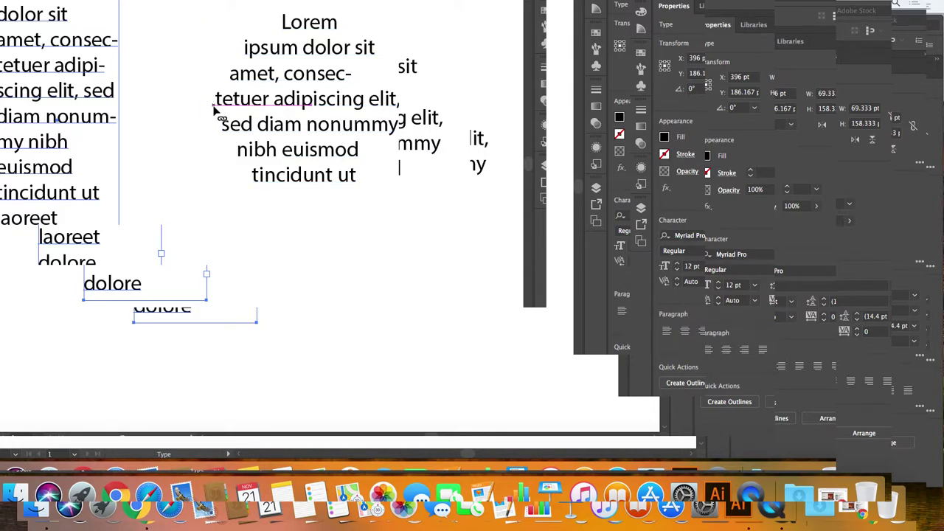
pyautogui.click(254, 111)
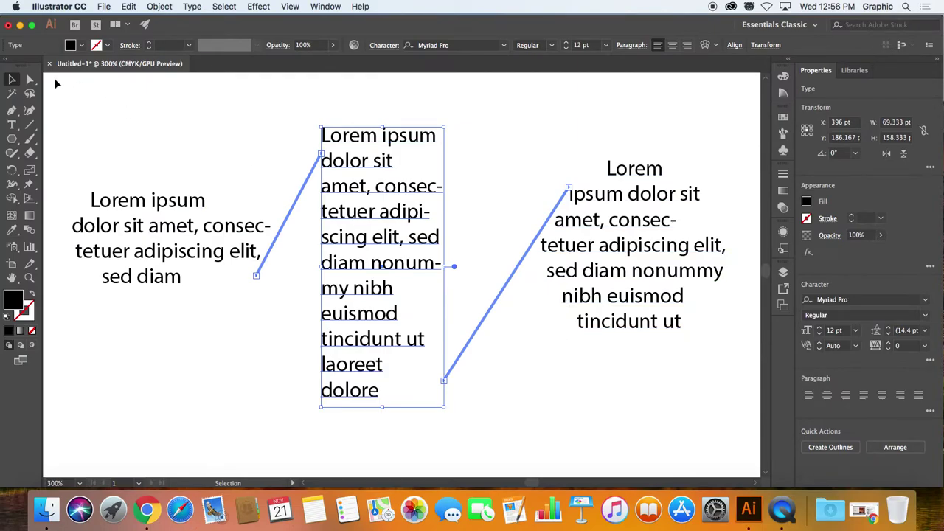
pyautogui.click(11, 80)
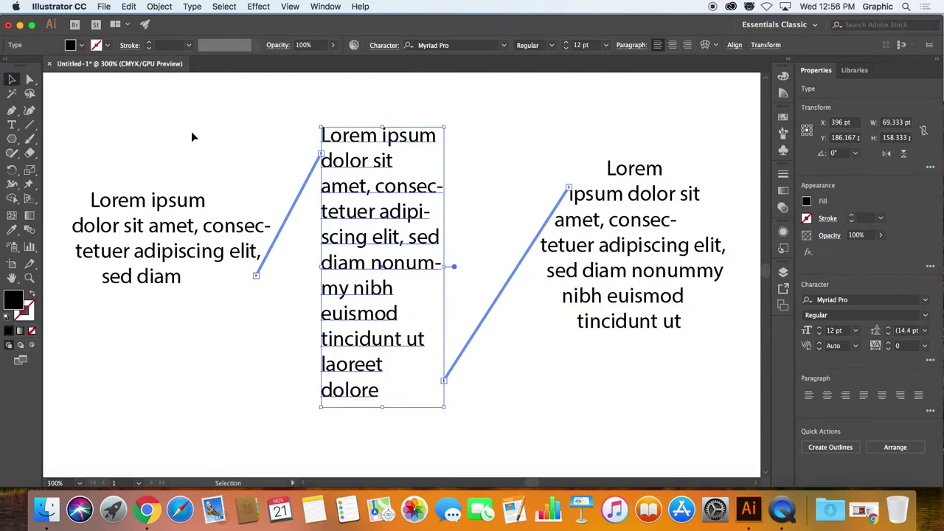
pyautogui.click(155, 252)
pyautogui.click(386, 197)
# - Shorten the middle frame, flow the hexagon's overflow into a new frame below, and select all four frames
pyautogui.moveTo(383, 408); pyautogui.dragTo(379, 313)
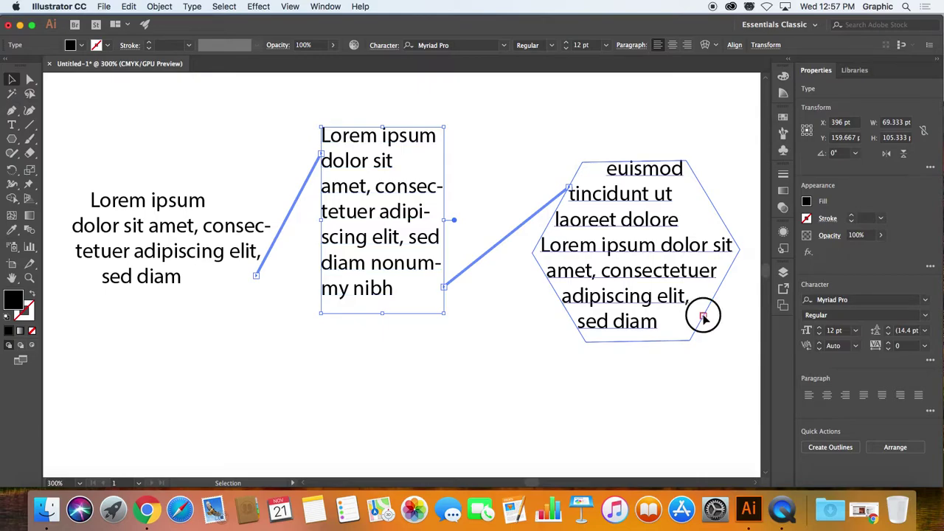
pyautogui.click(705, 317)
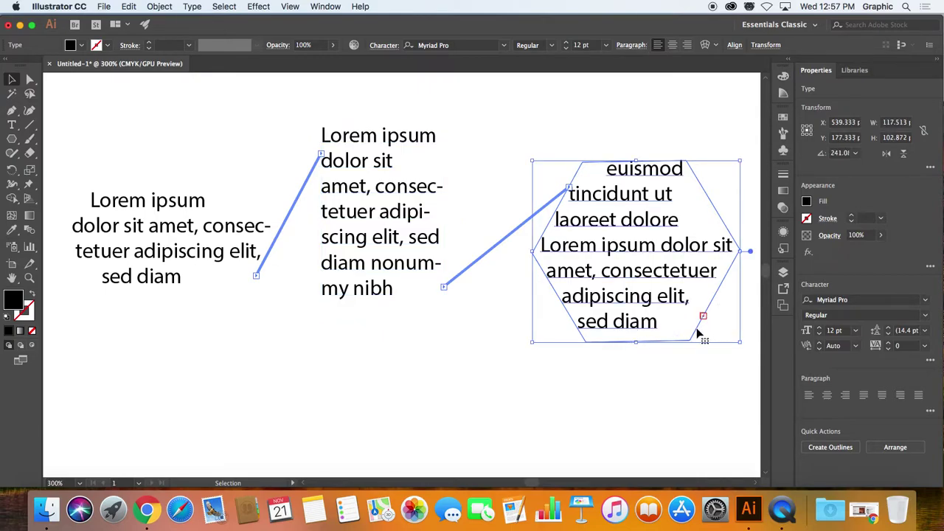
pyautogui.click(704, 319)
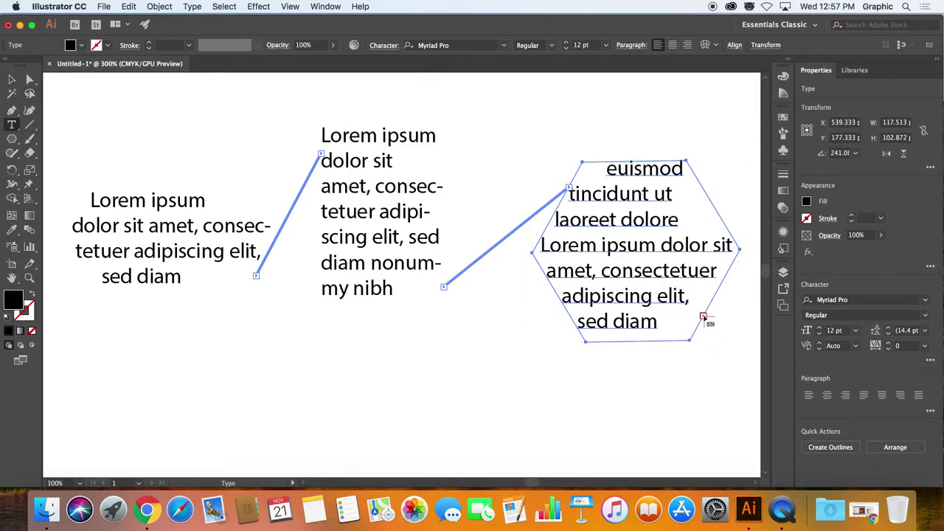
pyautogui.moveTo(223, 347); pyautogui.dragTo(496, 461)
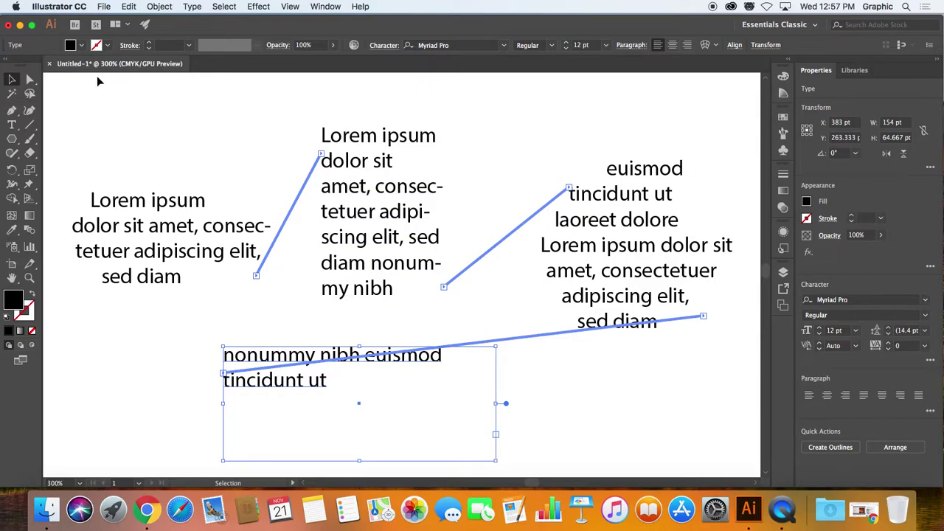
pyautogui.moveTo(142, 130); pyautogui.dragTo(632, 407)
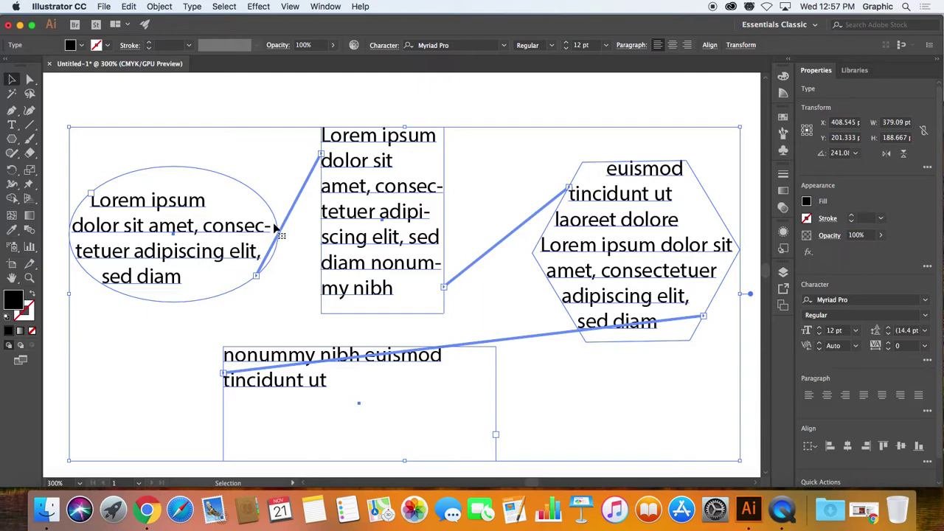
# - Delete all the threaded text frames and pick the Type on a Path tool
pyautogui.press('Delete')
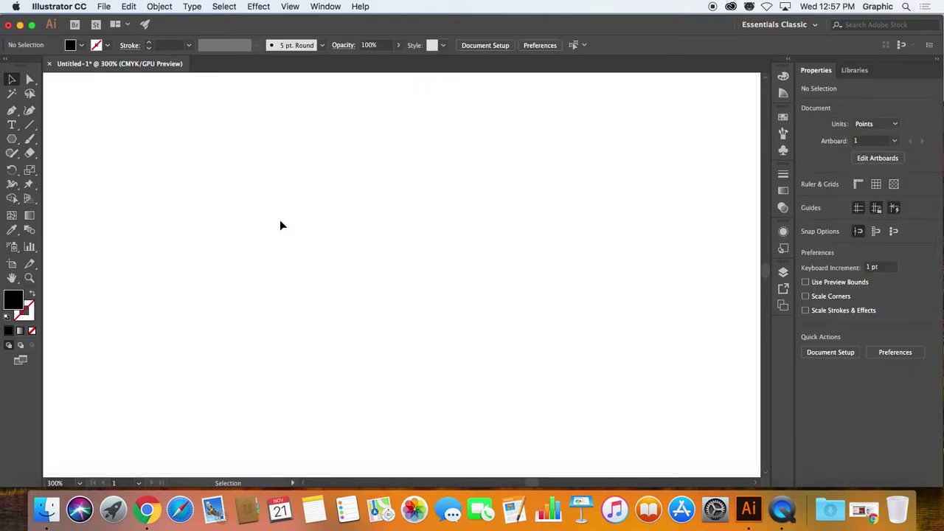
pyautogui.click(12, 125)
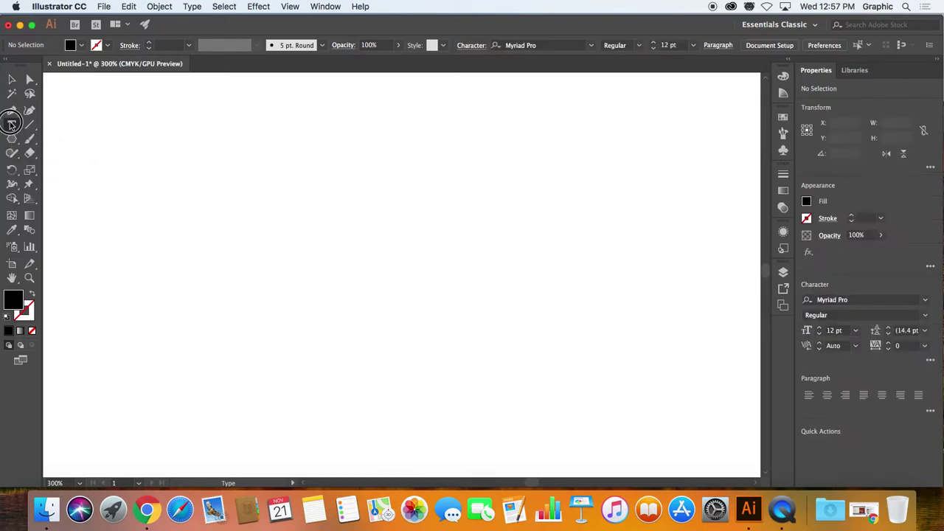
pyautogui.moveTo(12, 125); pyautogui.dragTo(65, 157)
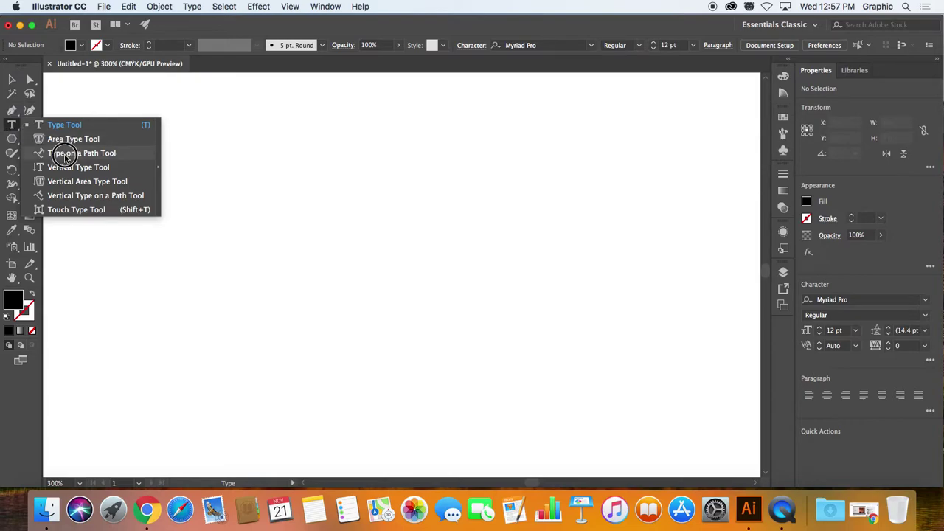
pyautogui.moveTo(65, 157); pyautogui.dragTo(64, 154)
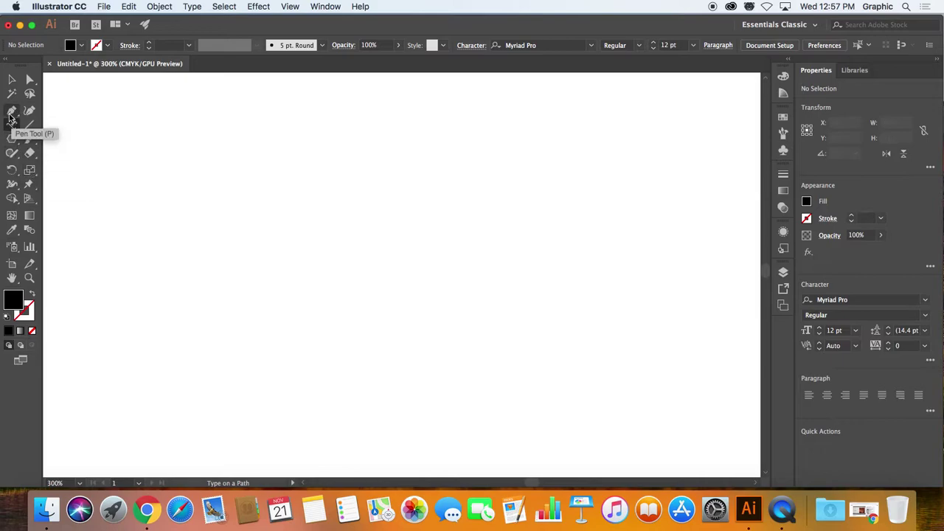
# - Draw a wavy S-shaped open path across the artboard with the Pen tool
pyautogui.click(11, 111)
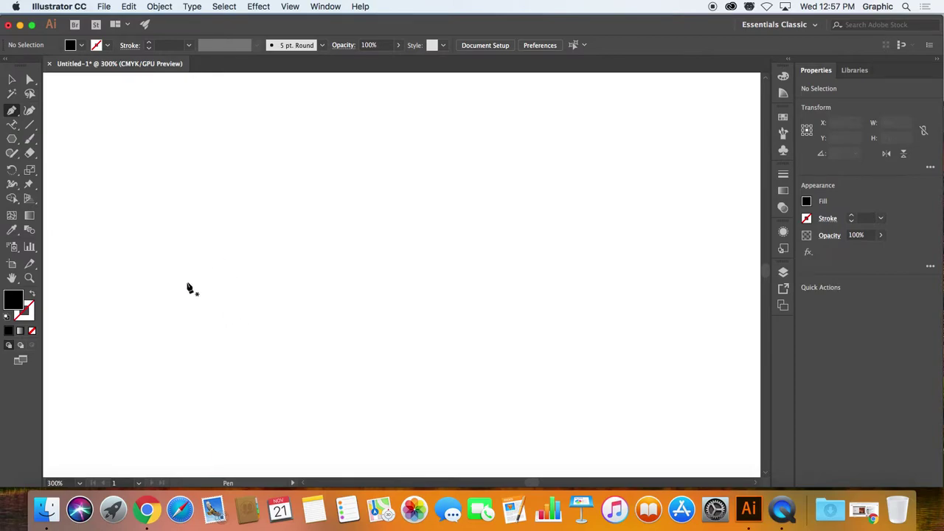
pyautogui.moveTo(183, 285); pyautogui.dragTo(198, 251)
pyautogui.moveTo(281, 204); pyautogui.dragTo(332, 204)
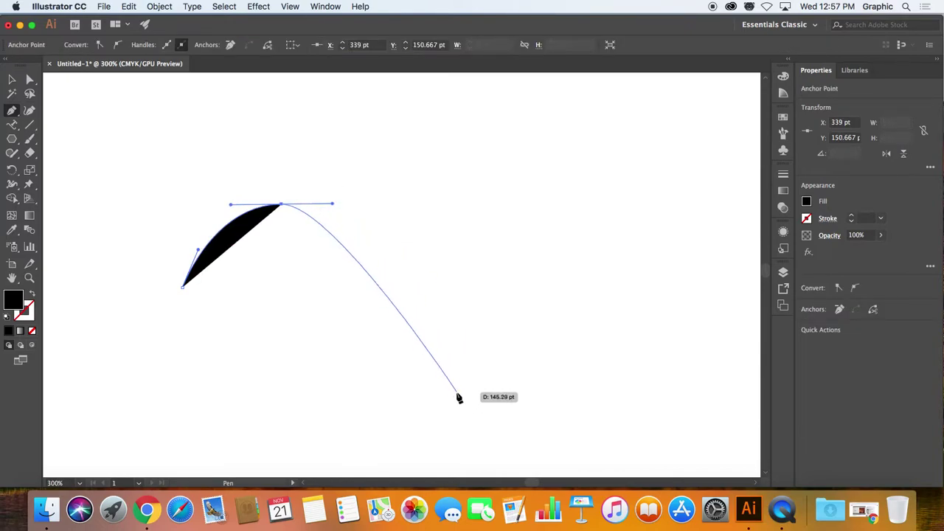
pyautogui.moveTo(465, 382); pyautogui.dragTo(566, 377)
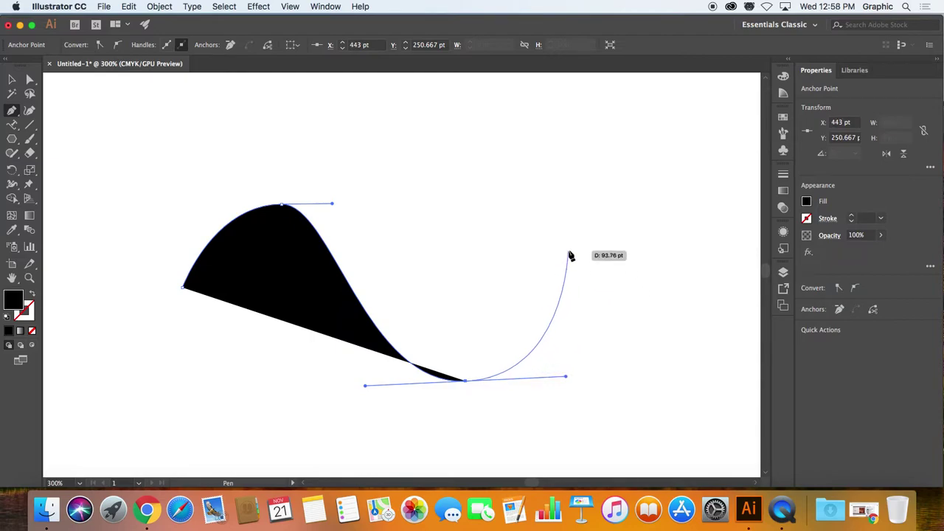
pyautogui.click(570, 252)
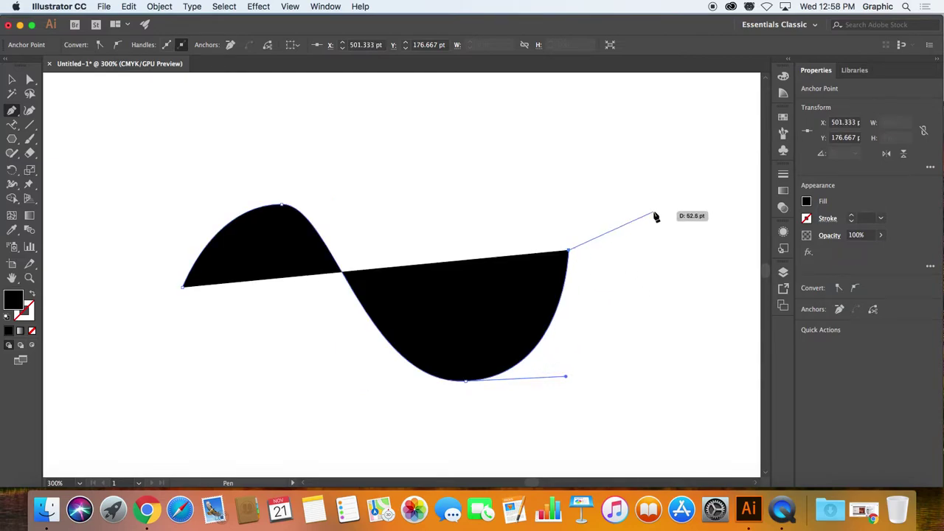
pyautogui.press('super')
pyautogui.keyDown('super'); pyautogui.click(639, 201); pyautogui.keyUp('super')
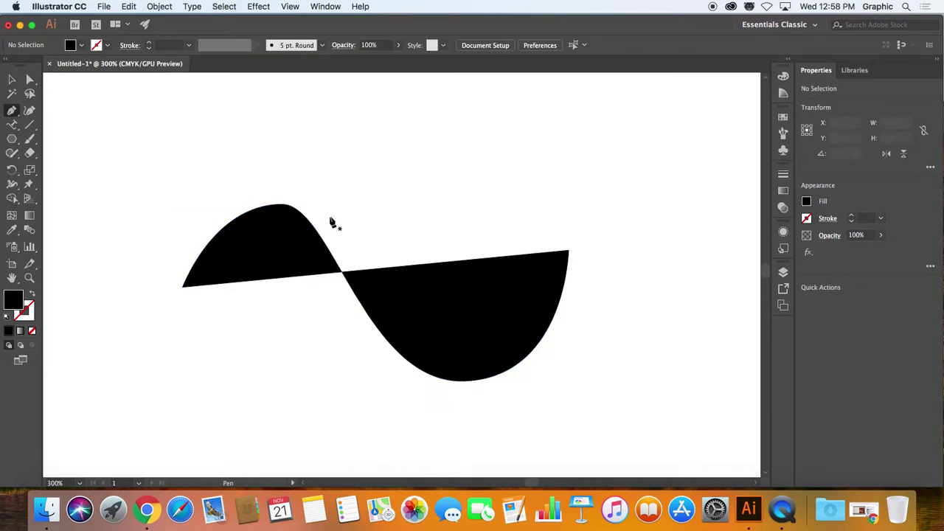
# - Toggle Outline view on and back off with Cmd+Y to check the curve
pyautogui.press('super')
pyautogui.press('super+y')
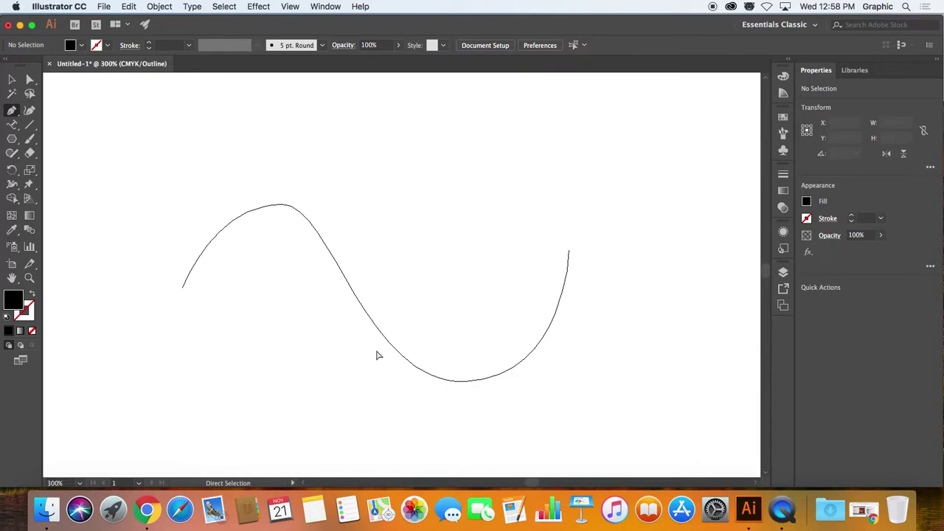
pyautogui.press('super+y')
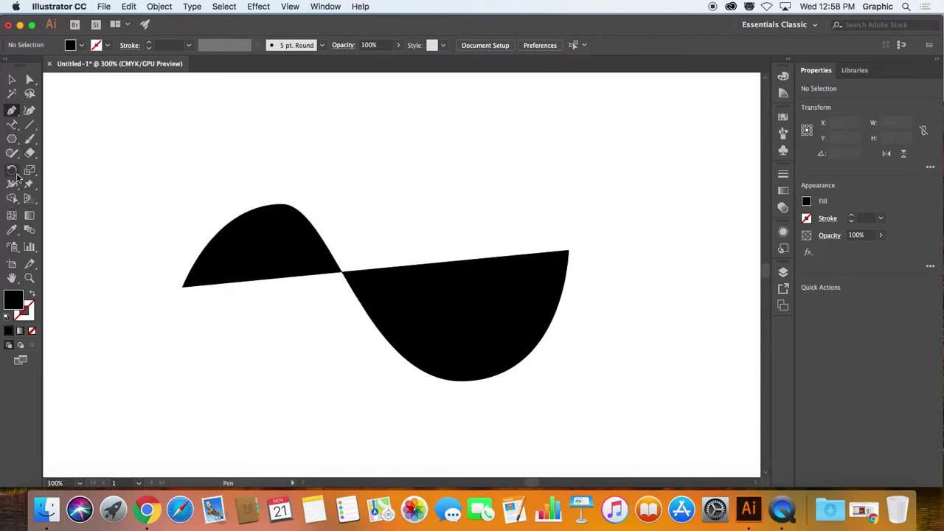
# - Set 'Type along a path tool.' along the rising left end of the wave path
pyautogui.click(12, 127)
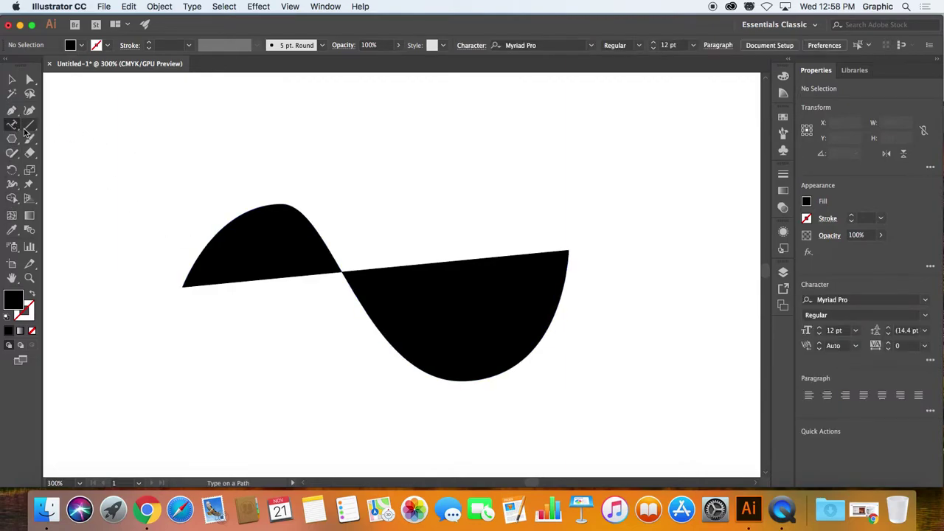
pyautogui.moveTo(12, 126); pyautogui.dragTo(60, 153)
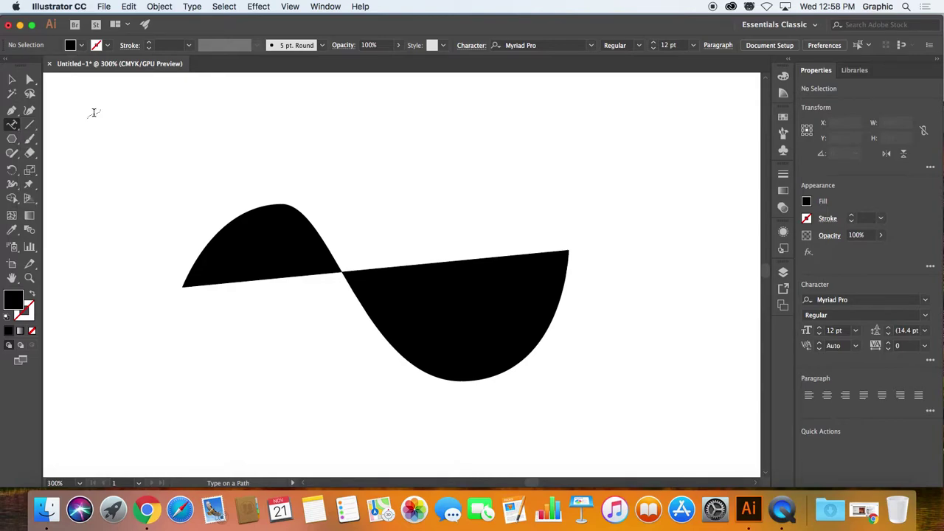
pyautogui.click(190, 270)
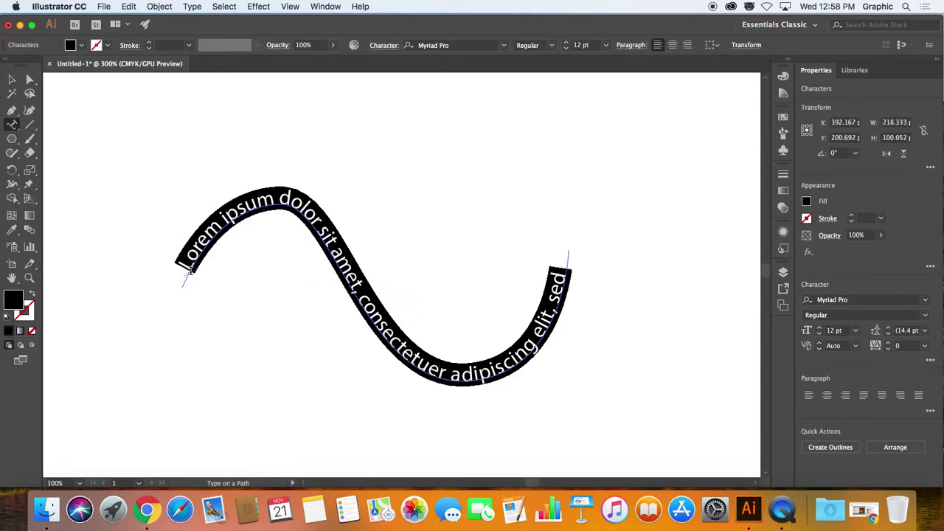
pyautogui.write('Type')
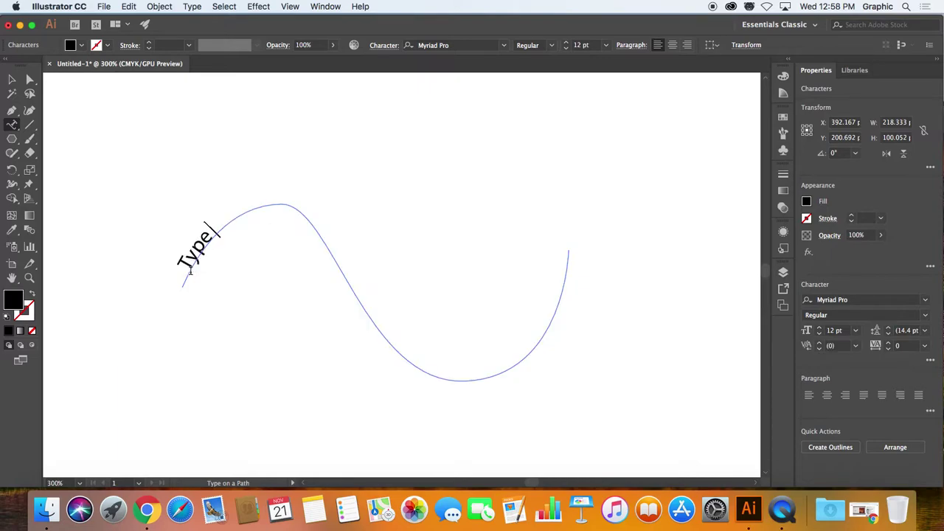
pyautogui.write(' along a')
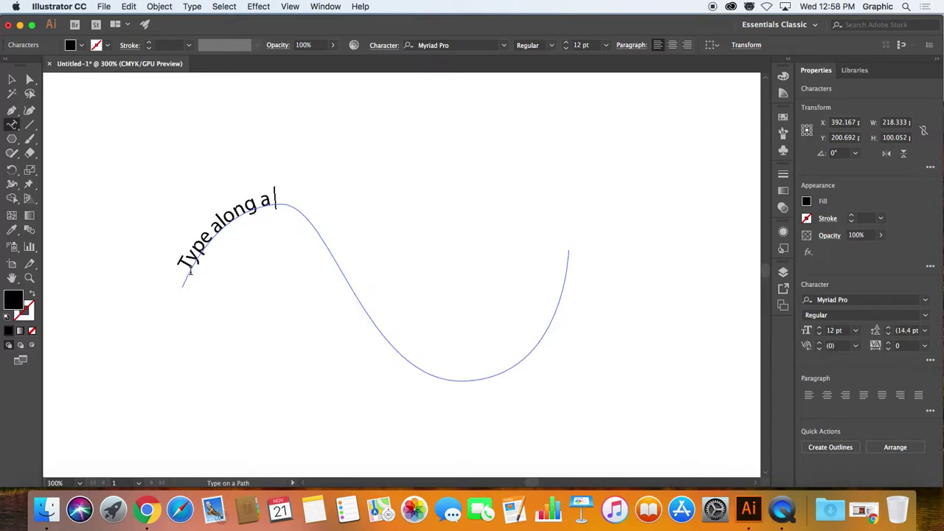
pyautogui.write(' path tool')
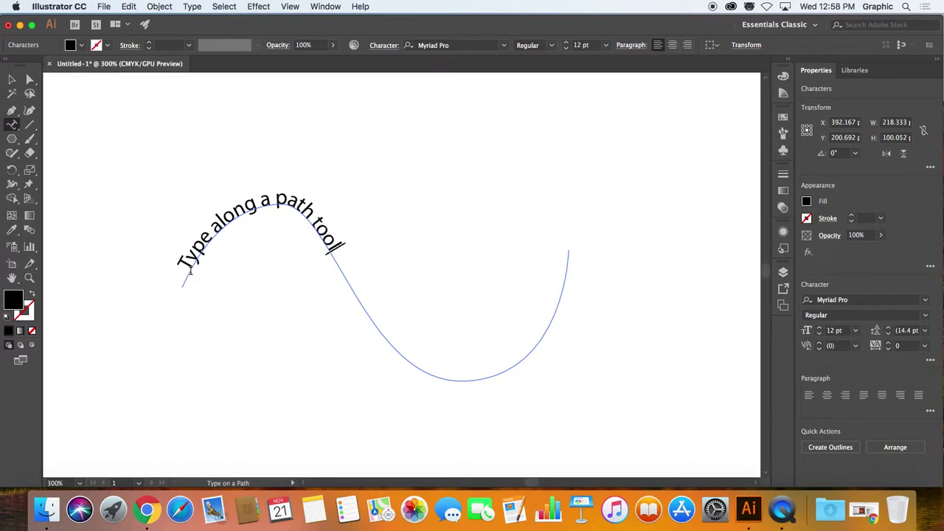
pyautogui.write(' .')
pyautogui.click(12, 80)
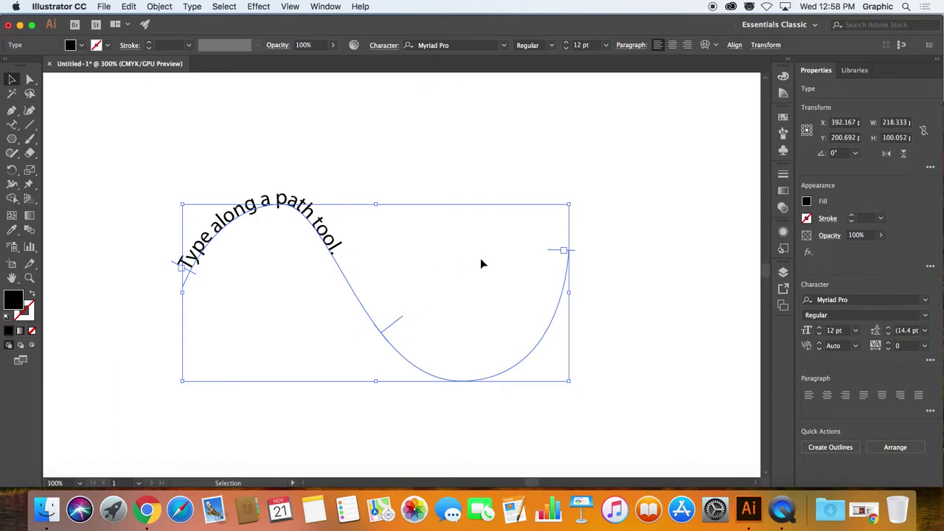
# - Drag the path type's brackets until the full sentence runs down the wave's descending middle
pyautogui.moveTo(558, 254); pyautogui.dragTo(351, 252)
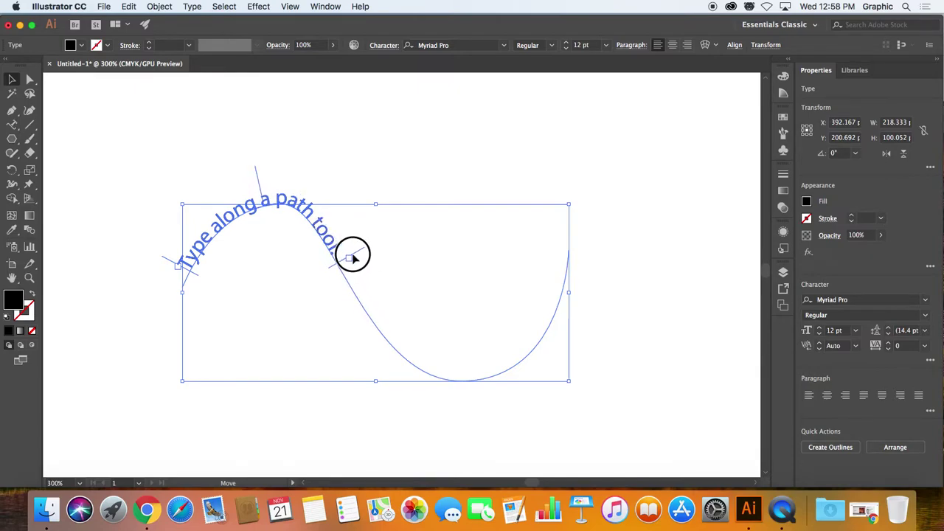
pyautogui.moveTo(352, 256); pyautogui.dragTo(356, 237)
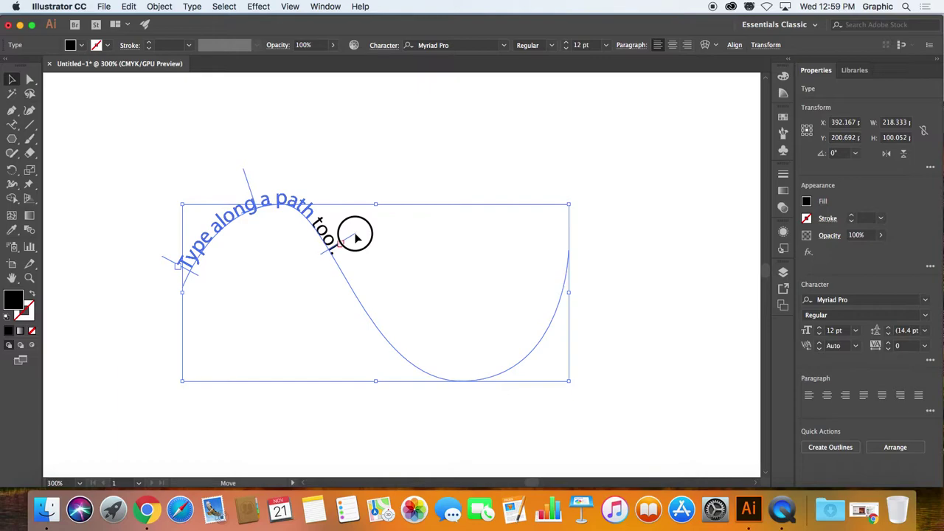
pyautogui.moveTo(355, 238); pyautogui.dragTo(355, 238)
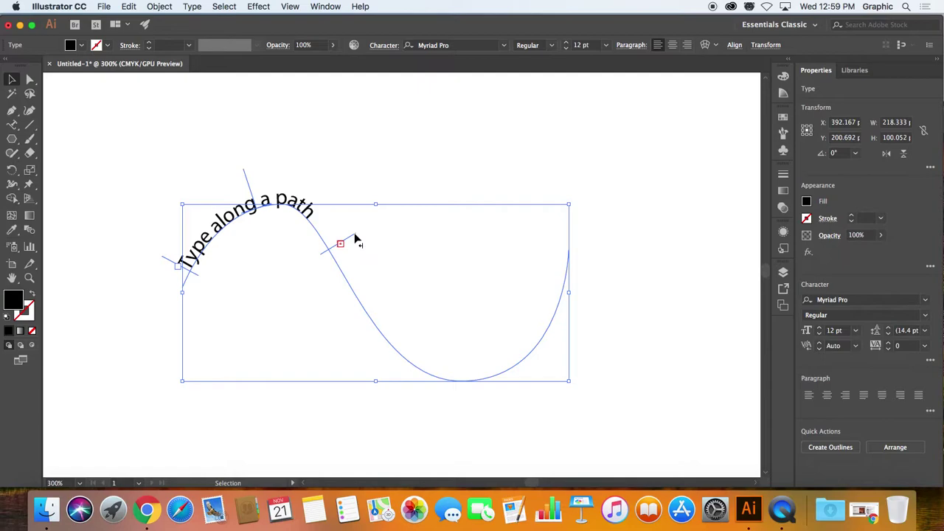
pyautogui.moveTo(355, 236); pyautogui.dragTo(368, 268)
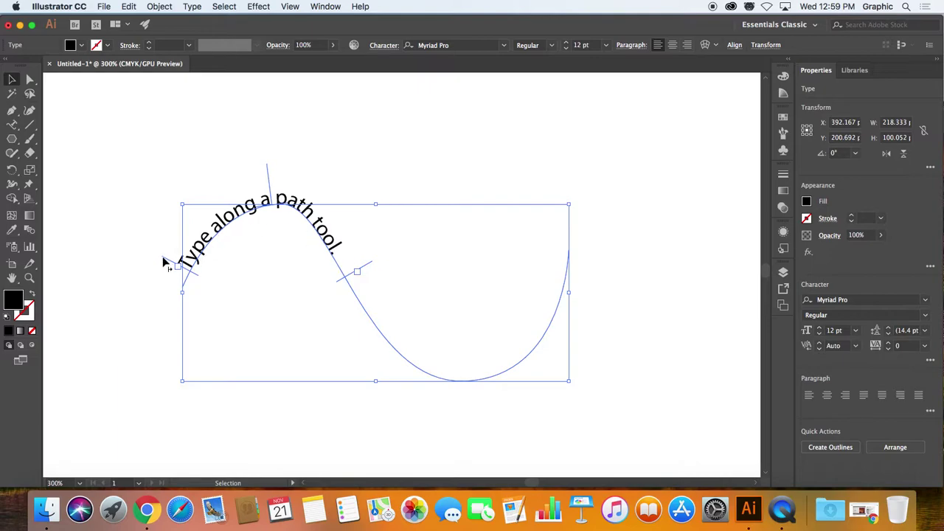
pyautogui.moveTo(164, 262); pyautogui.dragTo(236, 215)
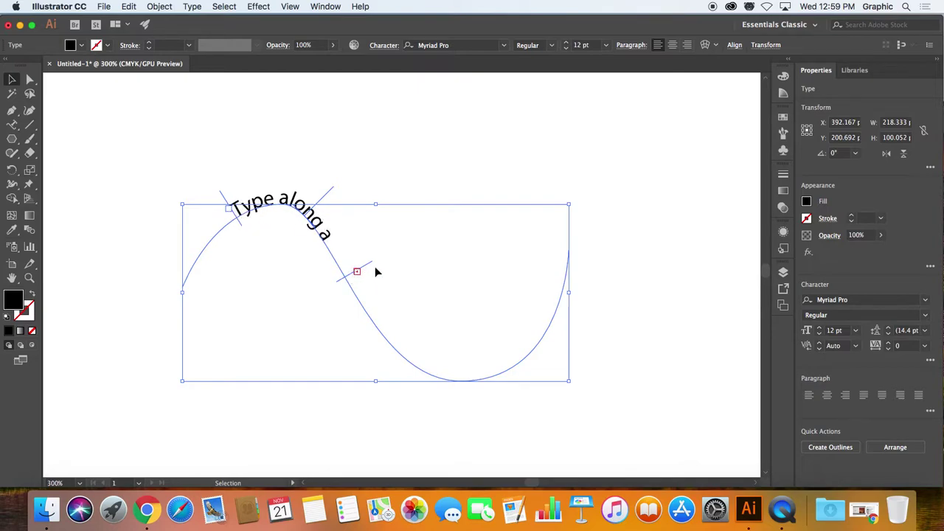
pyautogui.moveTo(371, 270); pyautogui.dragTo(400, 305)
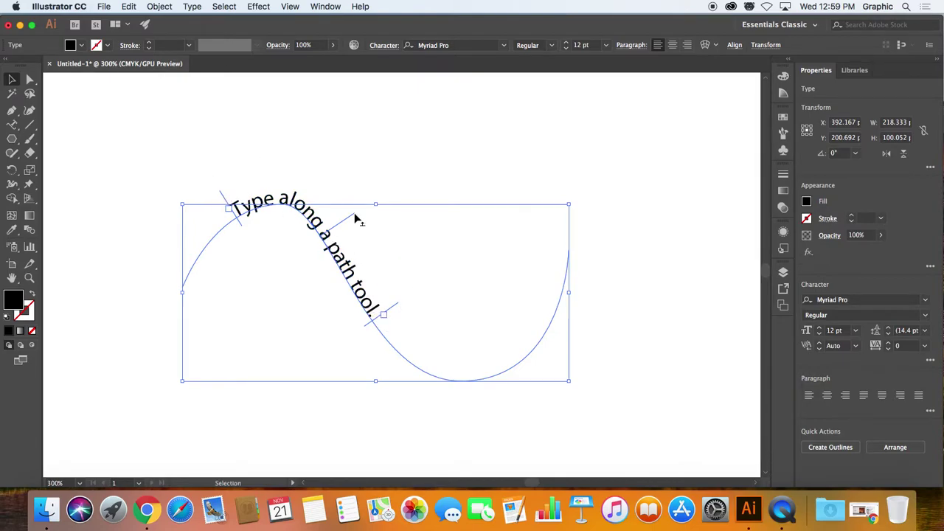
pyautogui.moveTo(354, 212); pyautogui.dragTo(464, 295)
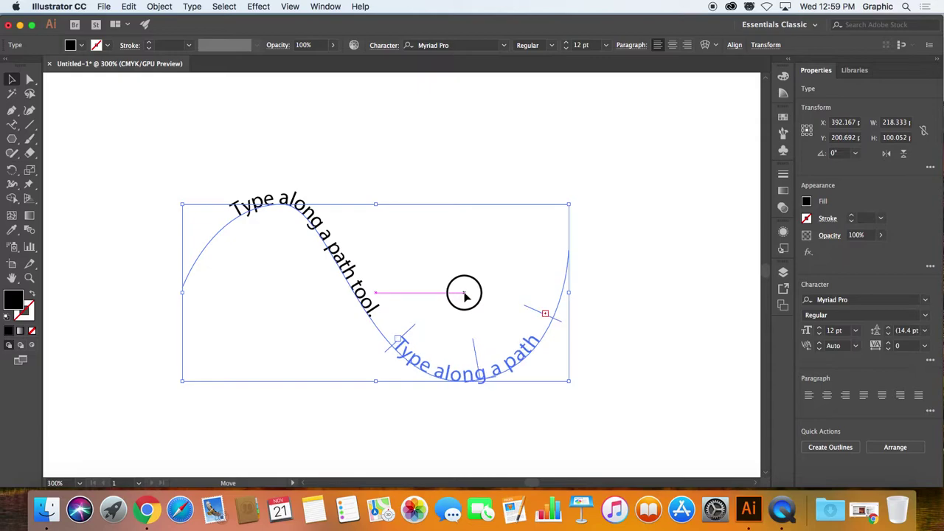
pyautogui.moveTo(464, 295); pyautogui.dragTo(464, 295)
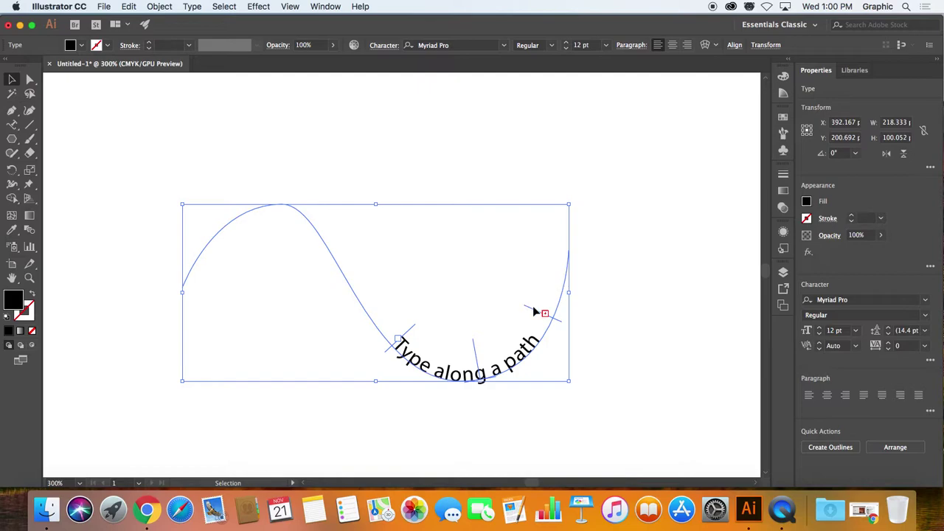
pyautogui.moveTo(531, 312); pyautogui.dragTo(550, 286)
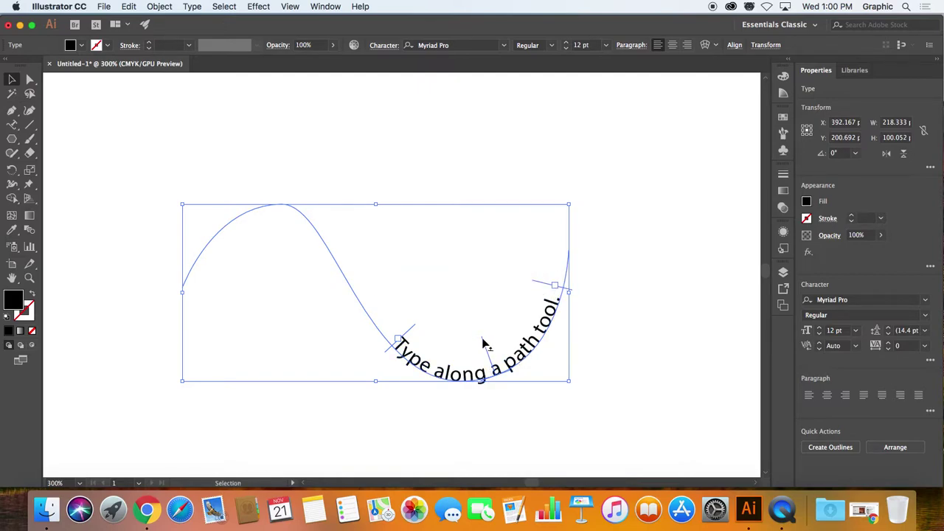
pyautogui.moveTo(484, 344); pyautogui.dragTo(396, 279)
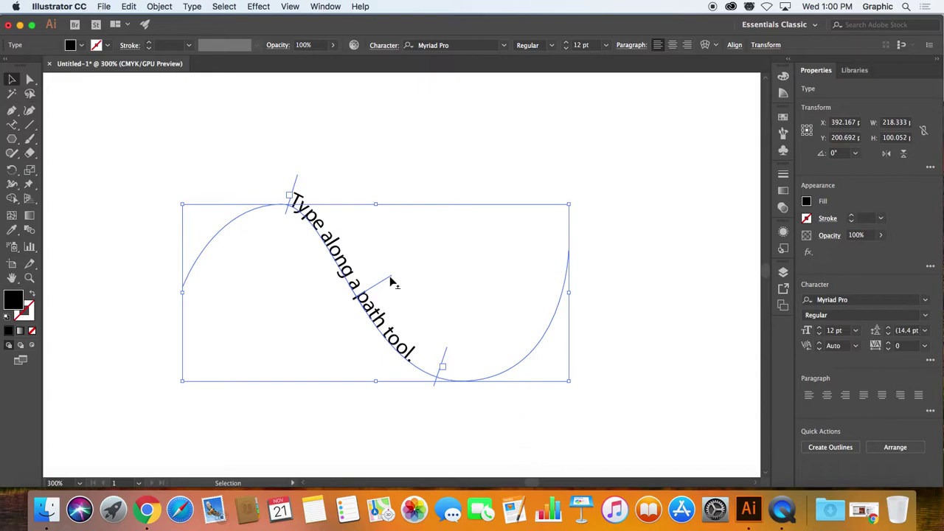
# - Duplicate the curved path text, offset the copy up-right and the original down-right, in Outline view
pyautogui.moveTo(392, 283); pyautogui.dragTo(526, 305)
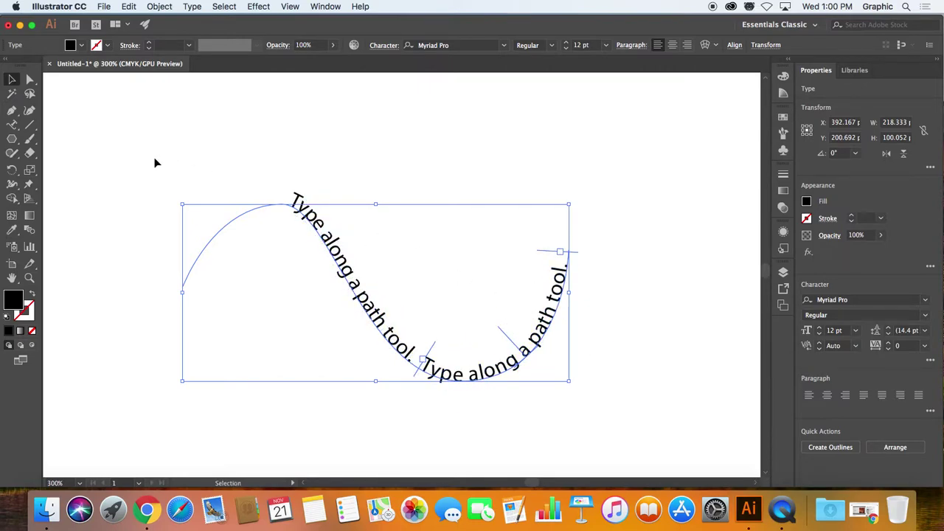
pyautogui.moveTo(323, 239); pyautogui.dragTo(409, 147)
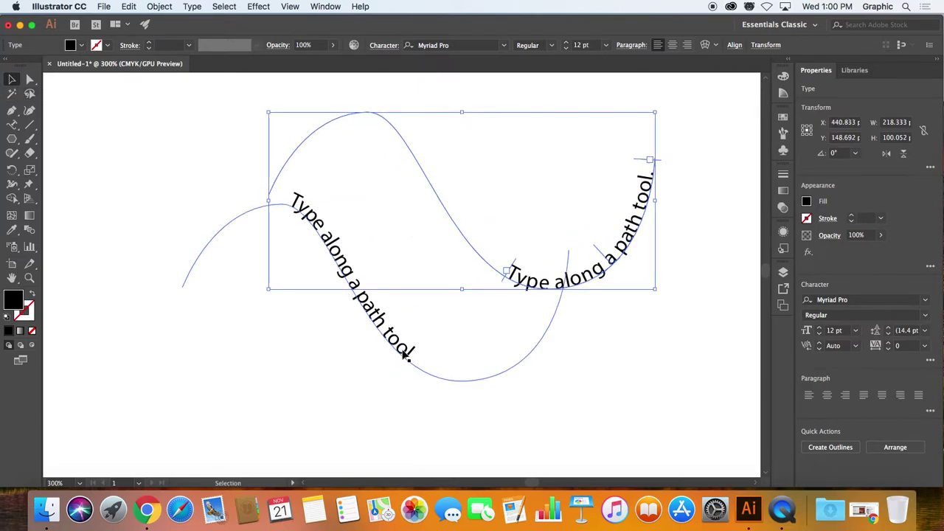
pyautogui.moveTo(405, 356); pyautogui.dragTo(432, 418)
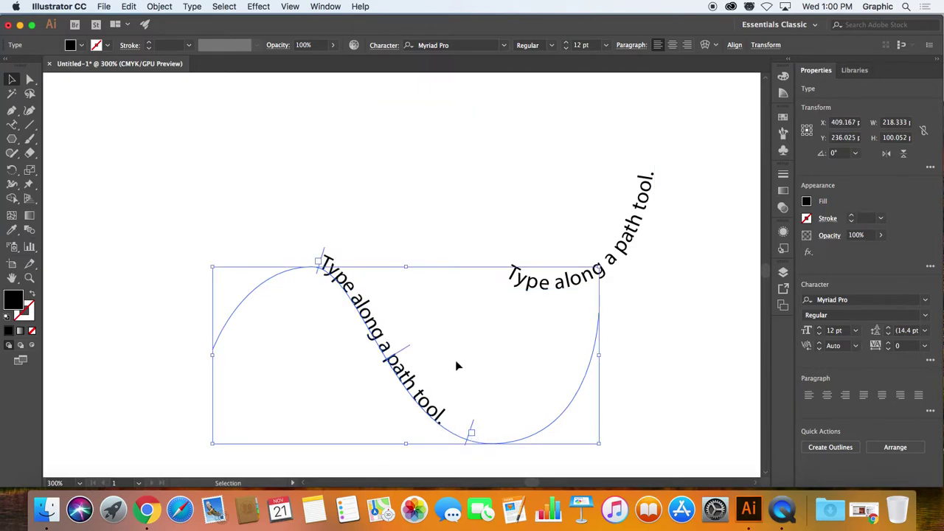
pyautogui.press('super+y')
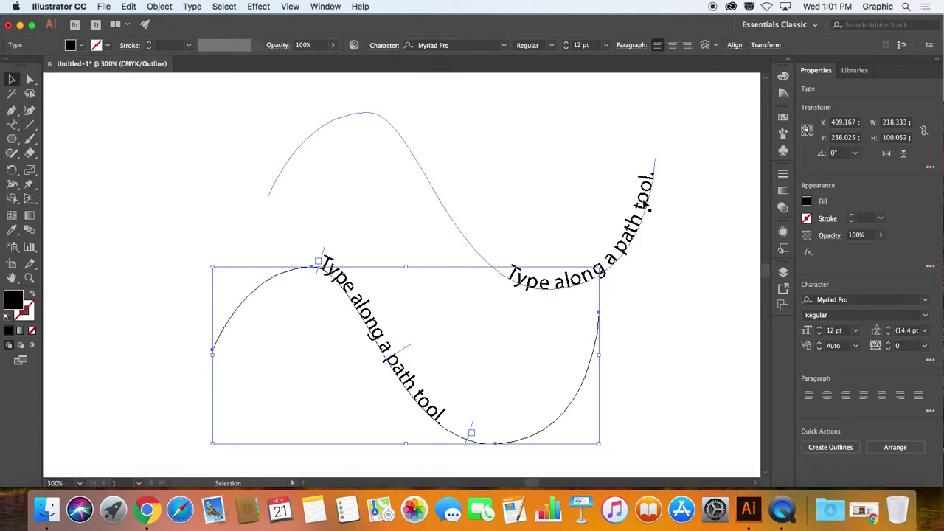
pyautogui.click(646, 207)
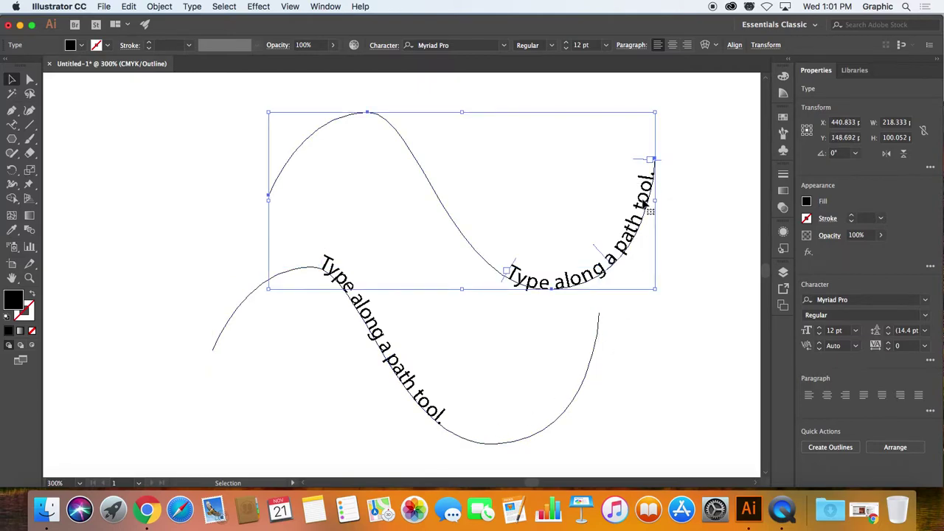
# - Thread the upper curve's text into the lower curve so the sentence flows between them
pyautogui.click(9, 126)
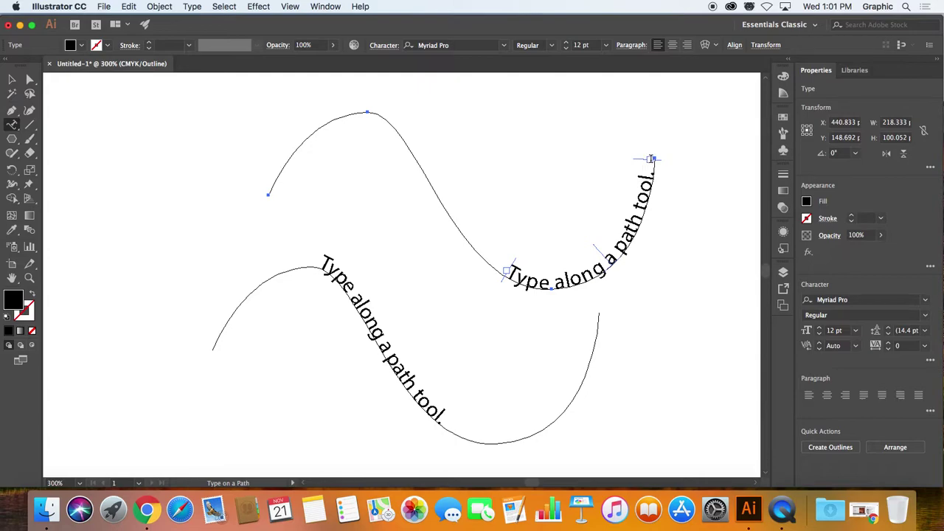
pyautogui.click(12, 79)
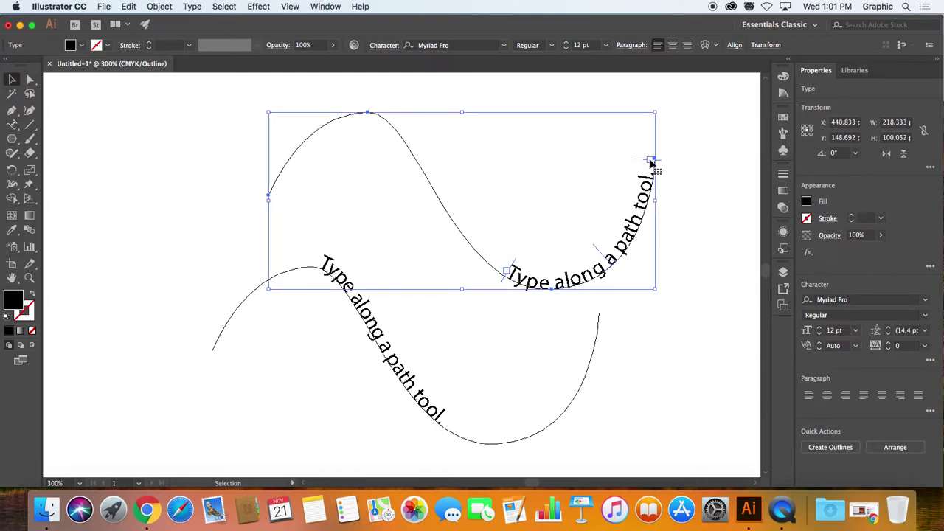
pyautogui.press('t')
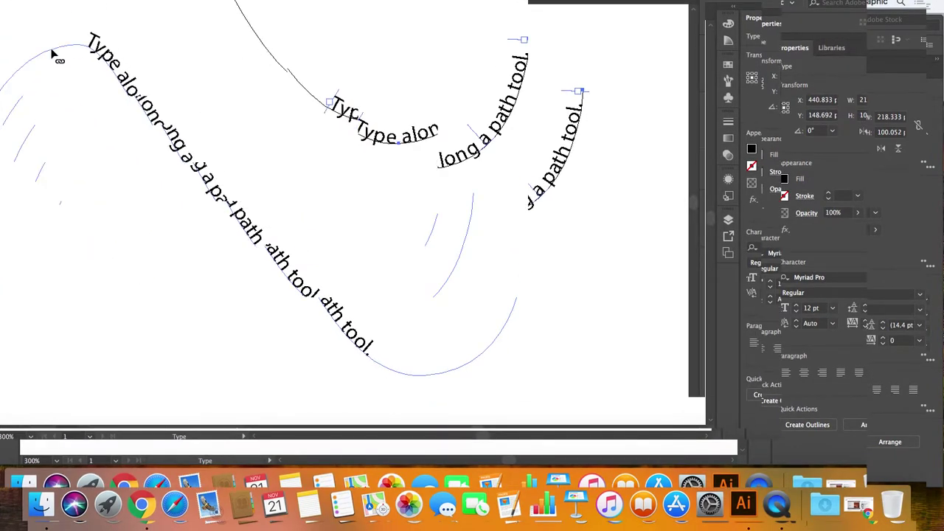
pyautogui.click(54, 54)
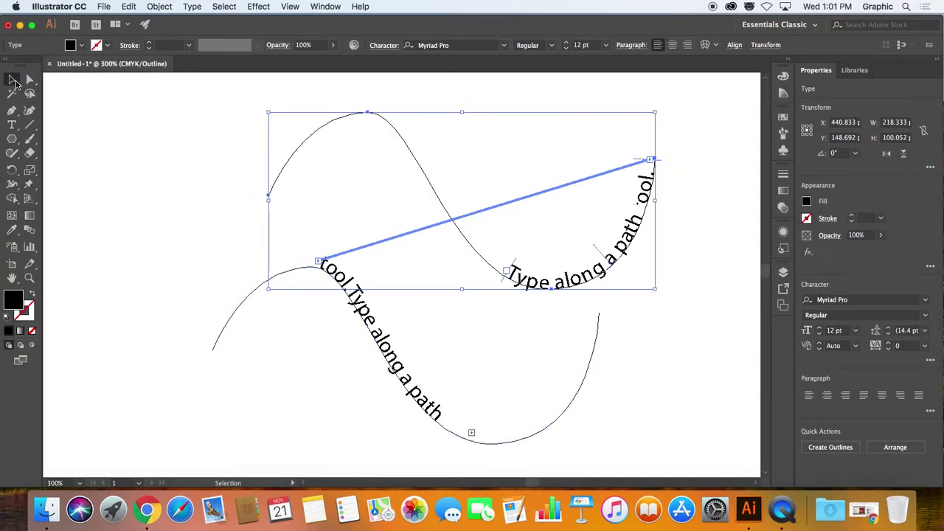
# - Slide the upper text's start along its curve and marquee-select both curved text objects
pyautogui.click(699, 273)
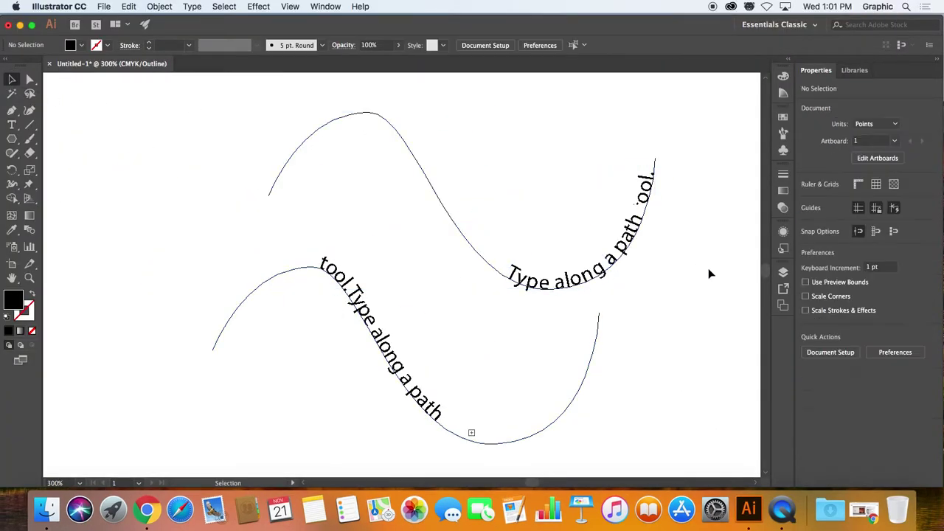
pyautogui.click(509, 272)
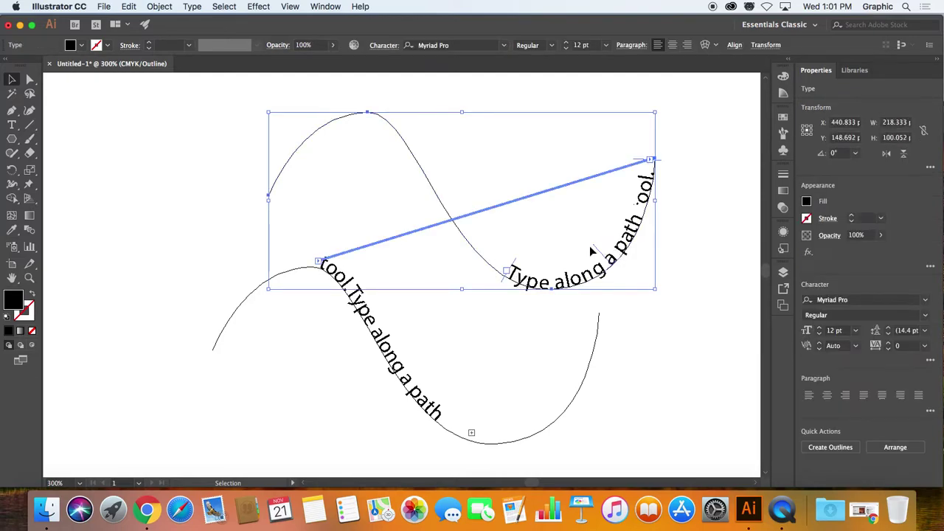
pyautogui.moveTo(515, 262); pyautogui.dragTo(597, 258)
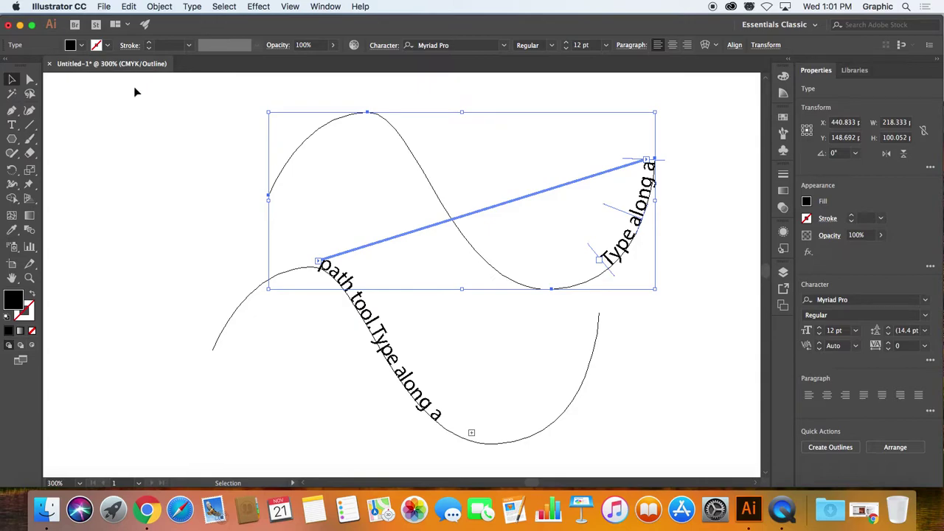
pyautogui.moveTo(112, 92); pyautogui.dragTo(678, 453)
# - Delete the old artwork and draw a large circle with the Ellipse tool
pyautogui.press('Delete')
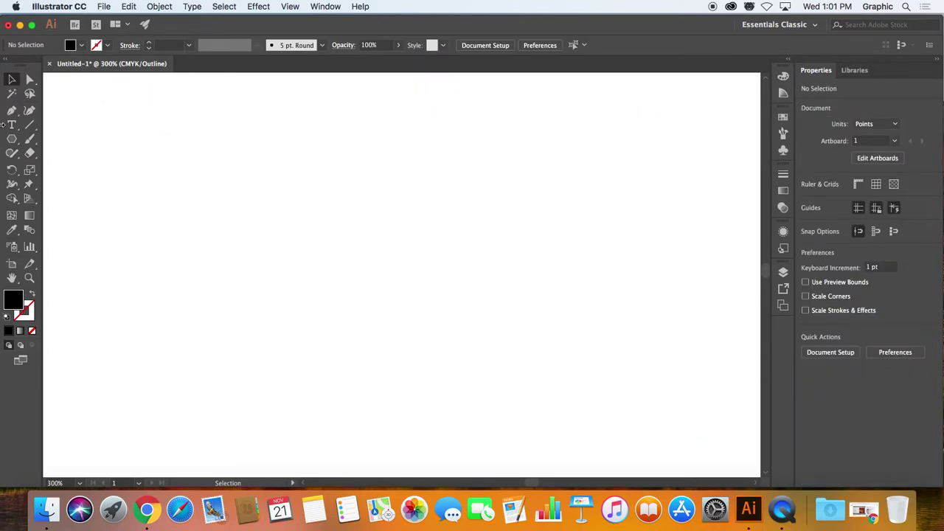
pyautogui.moveTo(12, 139); pyautogui.dragTo(68, 167)
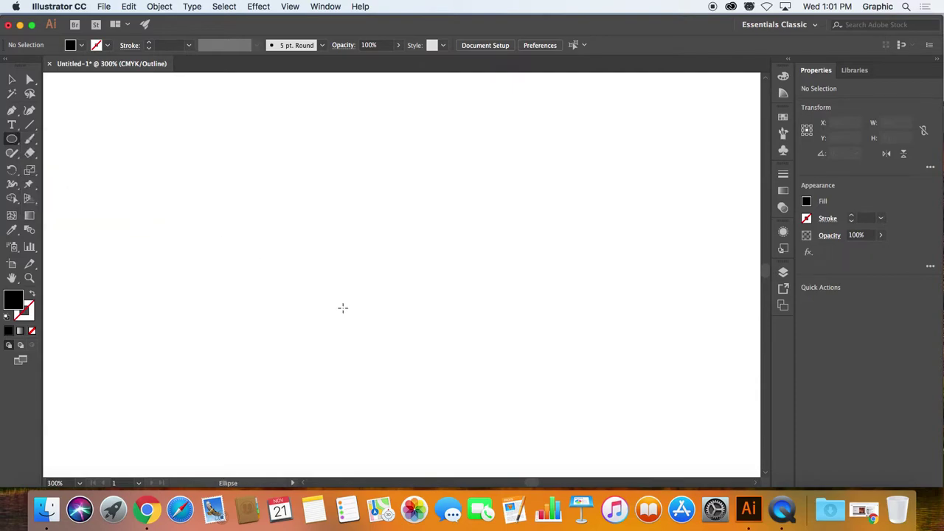
pyautogui.moveTo(337, 298); pyautogui.dragTo(458, 413)
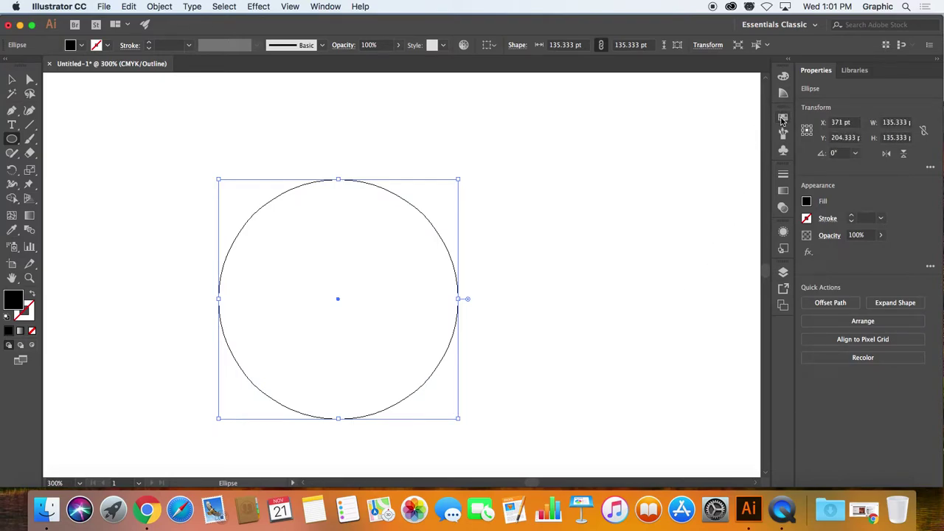
# - Fill the circle with purple from the Color panel spectrum and switch to Preview mode
pyautogui.click(783, 76)
pyautogui.moveTo(633, 85); pyautogui.dragTo(563, 180)
pyautogui.click(667, 212)
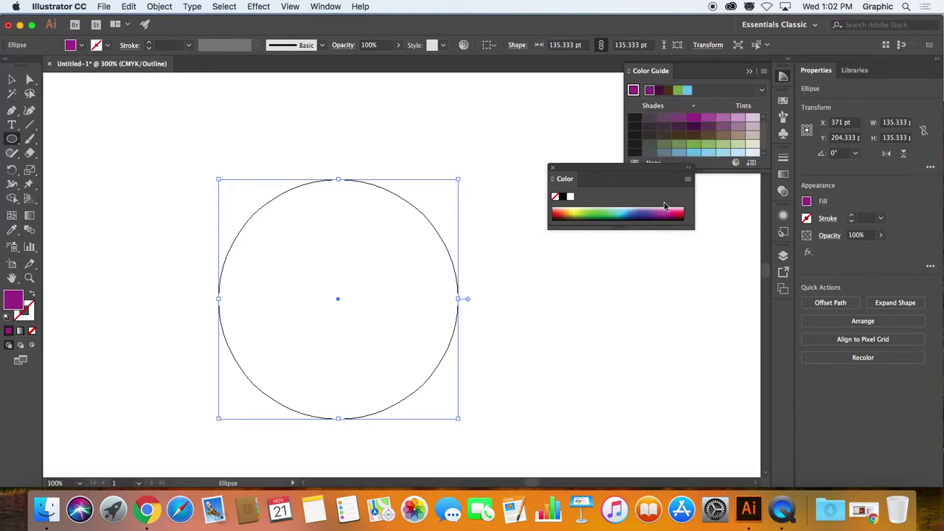
pyautogui.press('super+y')
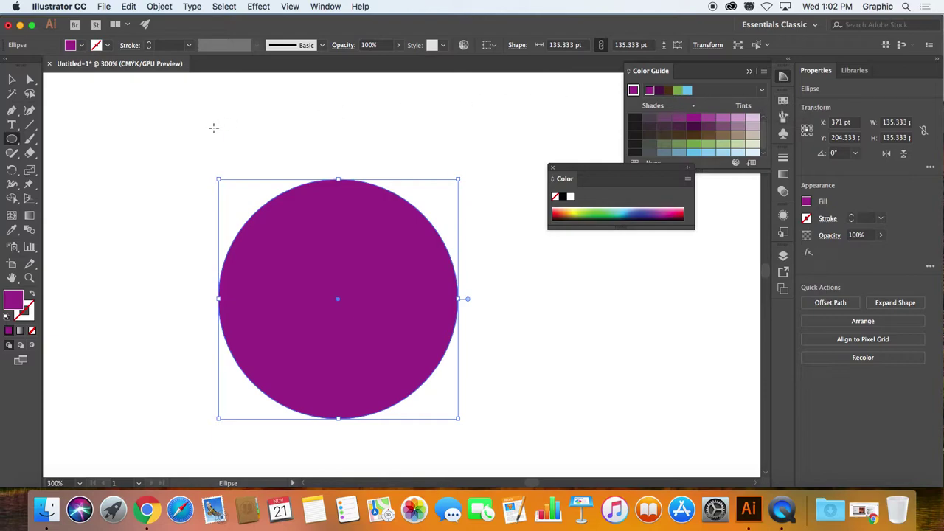
pyautogui.press('super')
# - Duplicate the circle by dragging, then undo back to a single circle
pyautogui.click(12, 79)
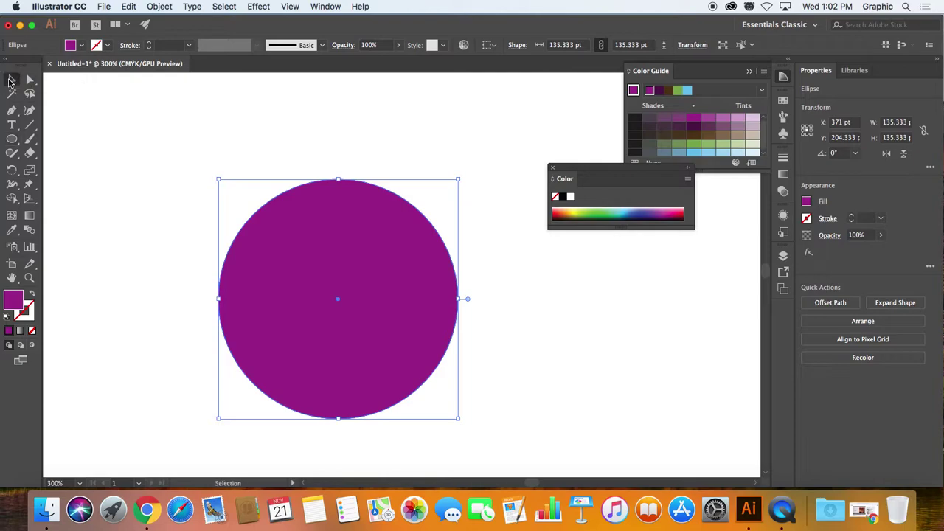
pyautogui.moveTo(338, 221); pyautogui.dragTo(436, 180)
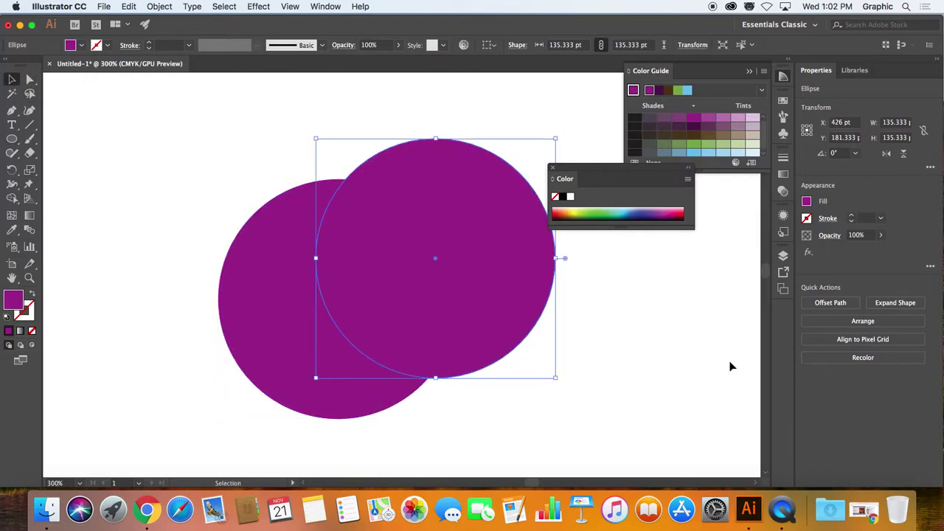
pyautogui.press('a')
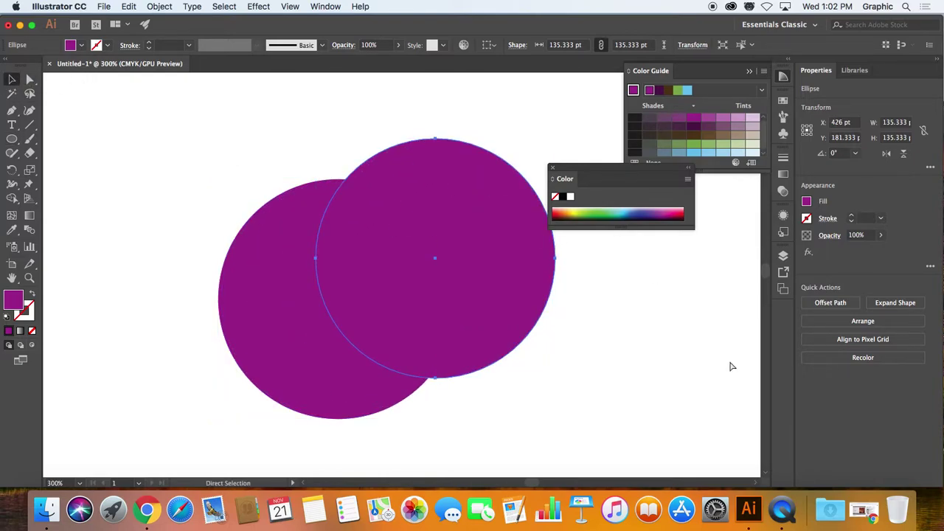
pyautogui.press('v')
pyautogui.press('super+z')
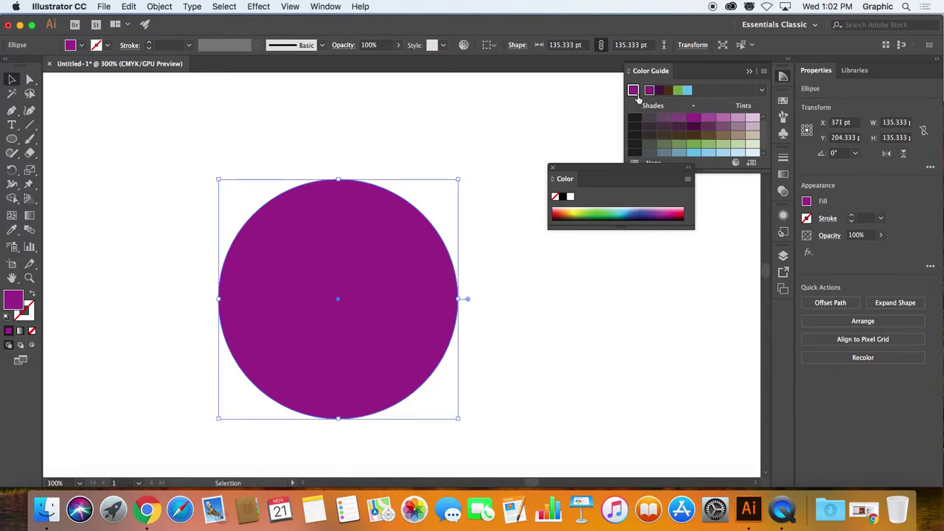
# - Fill the circle with the brown and pink swirl pattern swatch
pyautogui.click(783, 101)
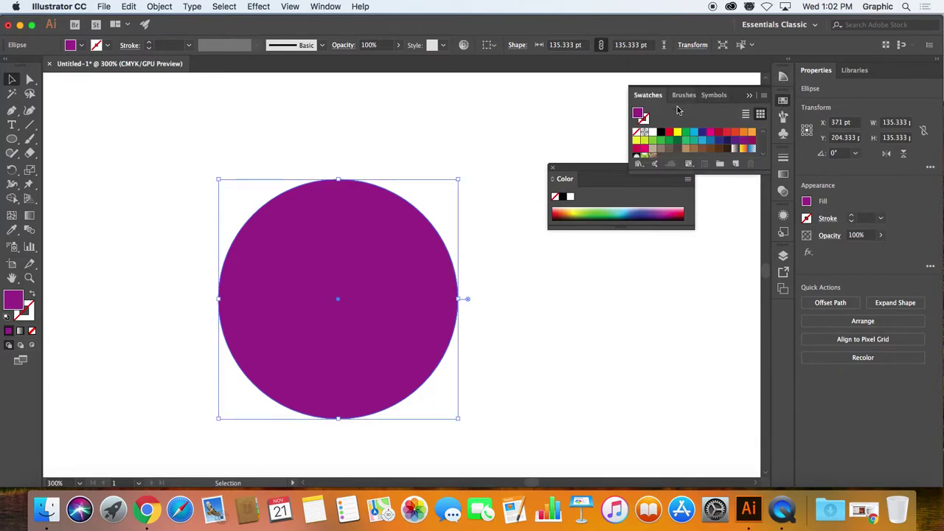
pyautogui.click(652, 158)
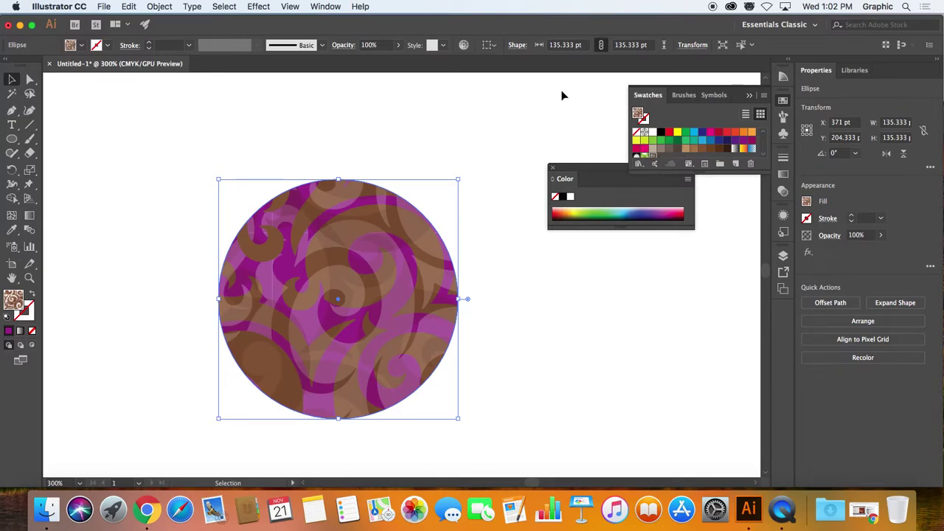
pyautogui.click(16, 128)
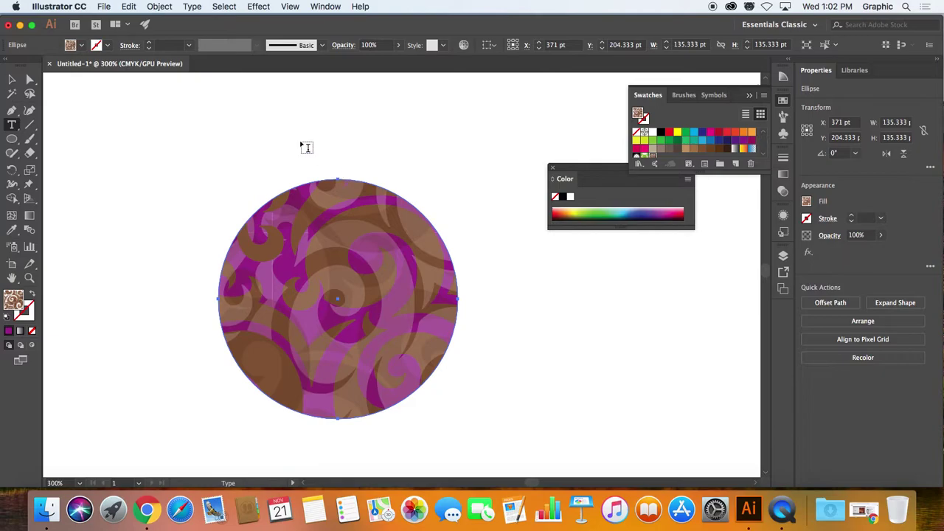
pyautogui.moveTo(11, 125); pyautogui.dragTo(82, 157)
pyautogui.moveTo(369, 257); pyautogui.dragTo(508, 240)
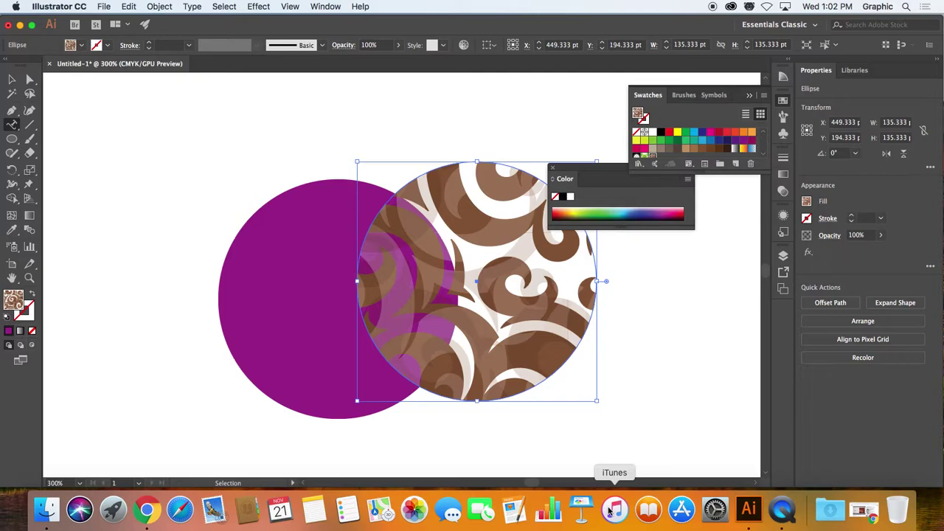
pyautogui.press('super+z')
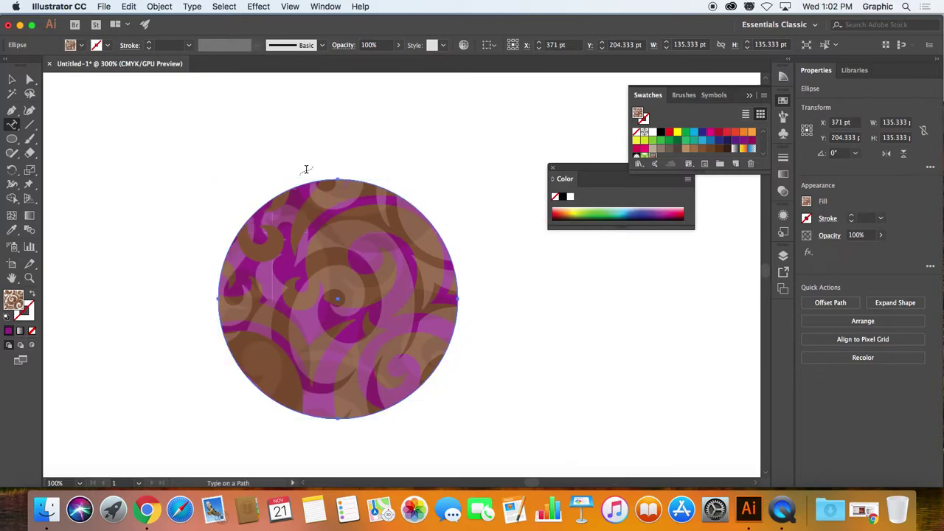
pyautogui.click(339, 177)
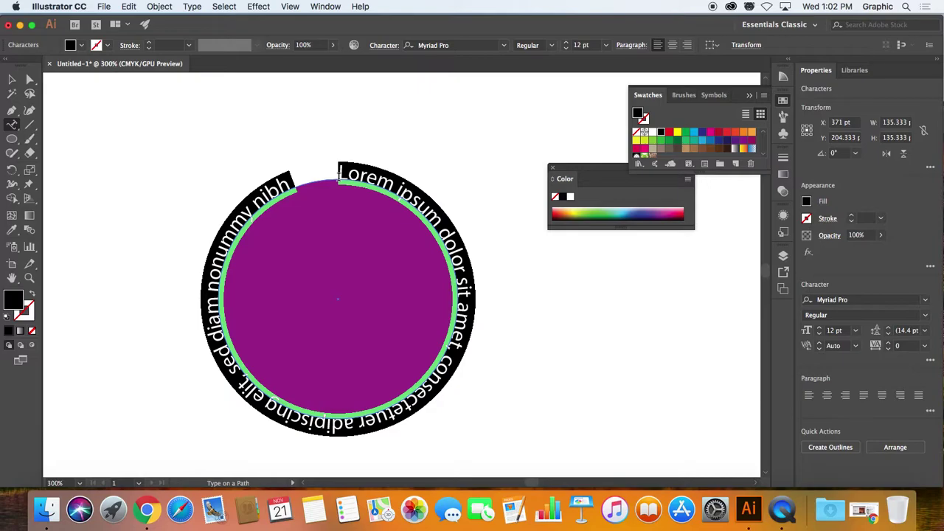
pyautogui.press('Escape')
pyautogui.press('super+z')
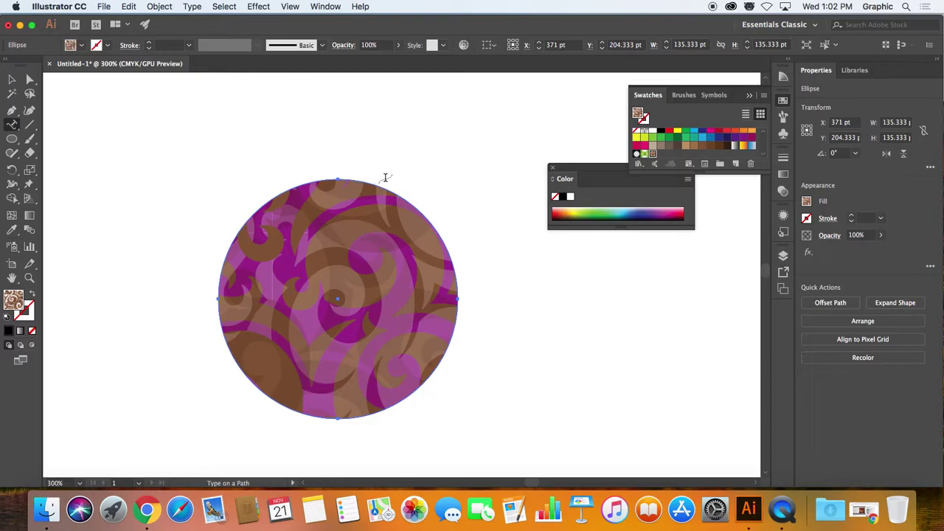
pyautogui.click(12, 126)
pyautogui.press('super')
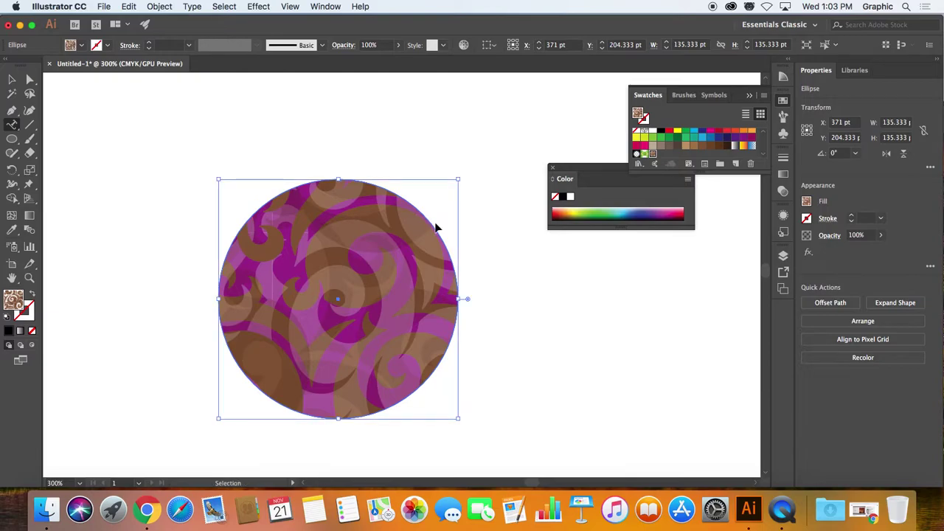
pyautogui.press('super')
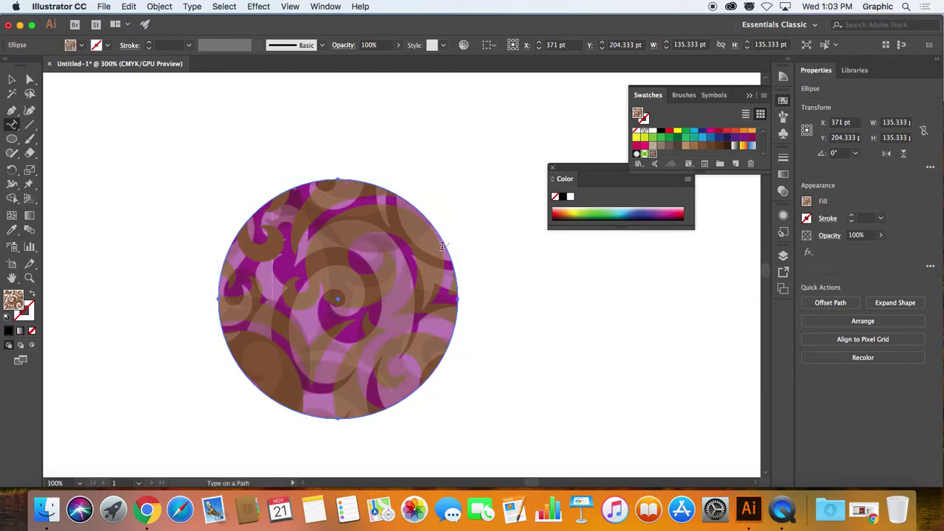
pyautogui.press('super')
pyautogui.moveTo(335, 255); pyautogui.dragTo(216, 155)
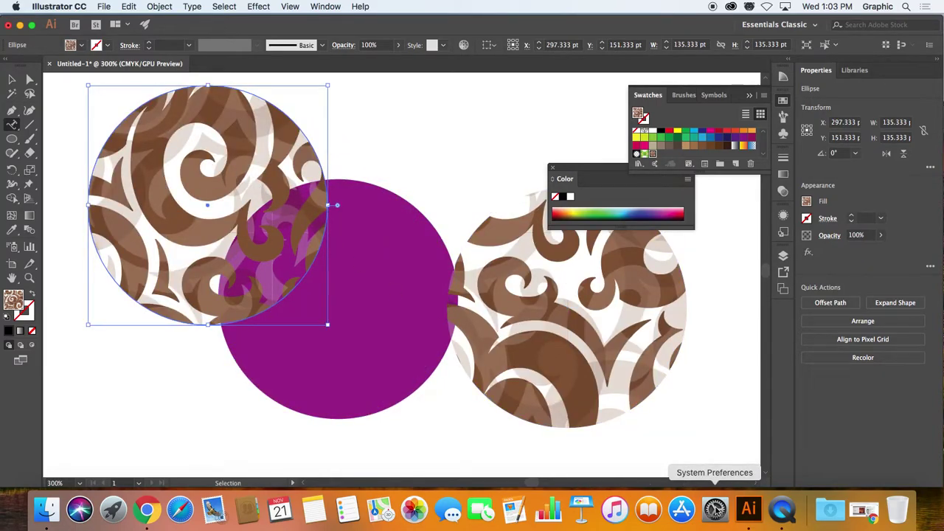
pyautogui.press('super+z')
pyautogui.press('super+z')
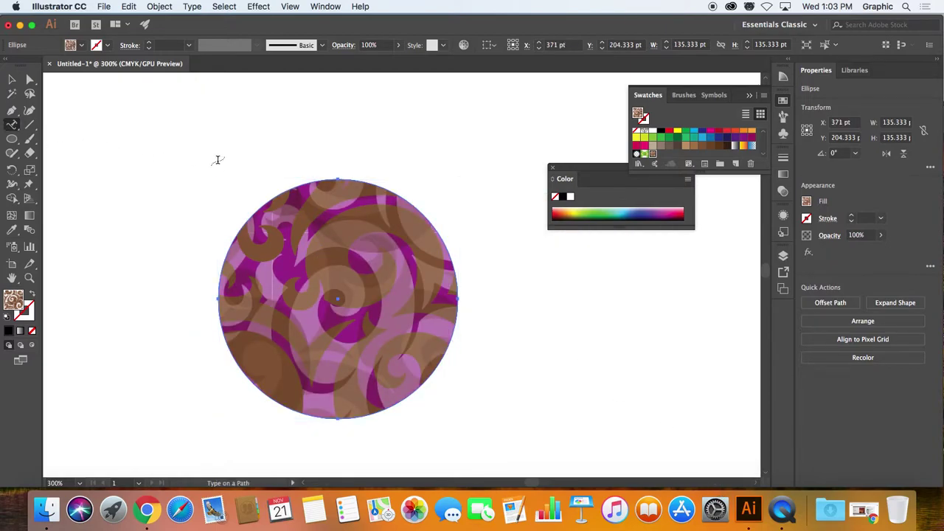
# - Type 'Royalty Chocolates' along the circle's top edge and slide it to sit centred above
pyautogui.click(338, 176)
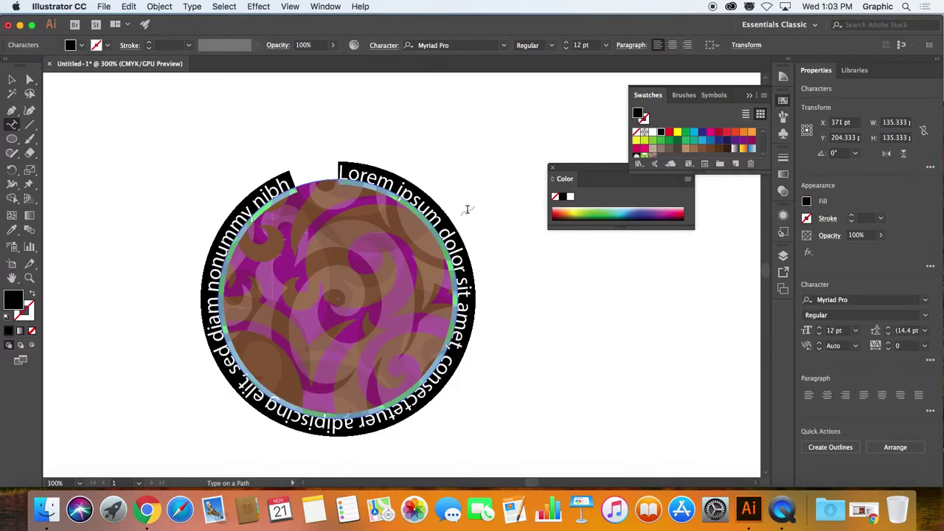
pyautogui.write('Royal')
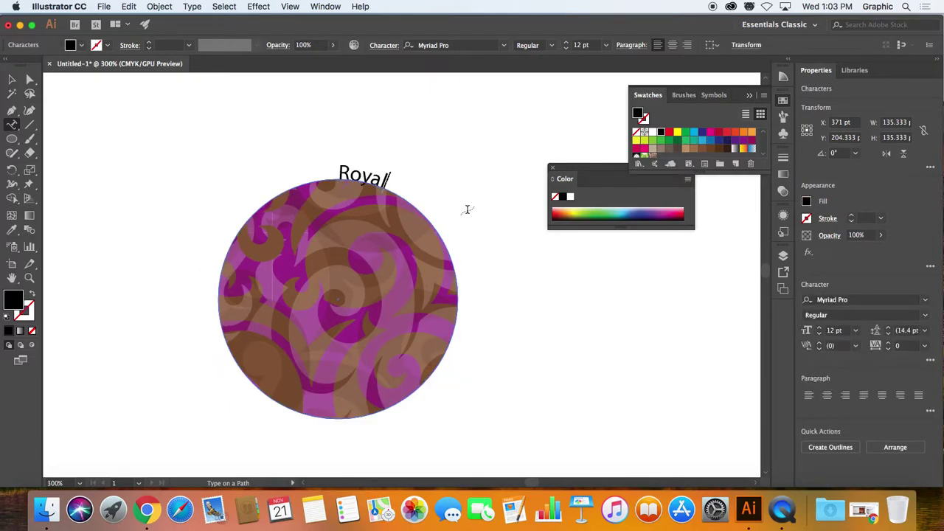
pyautogui.write('ty Choc')
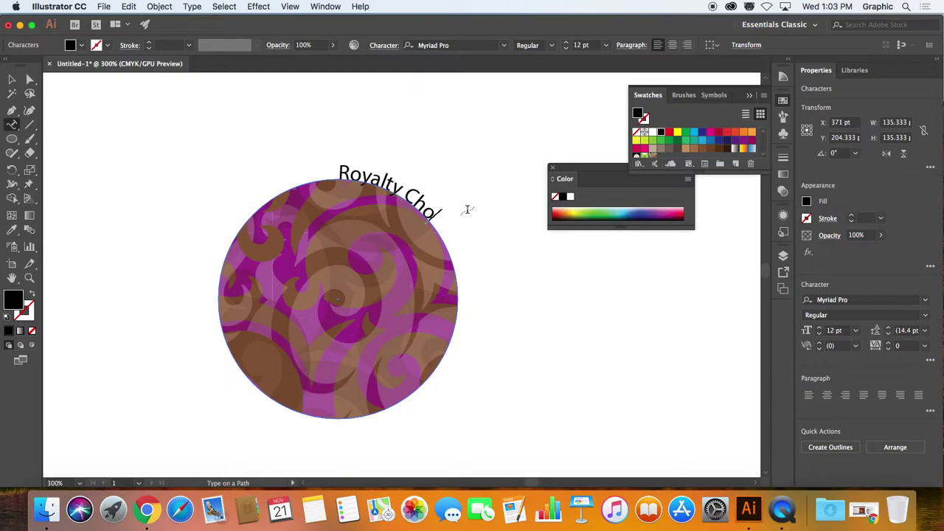
pyautogui.write('olates')
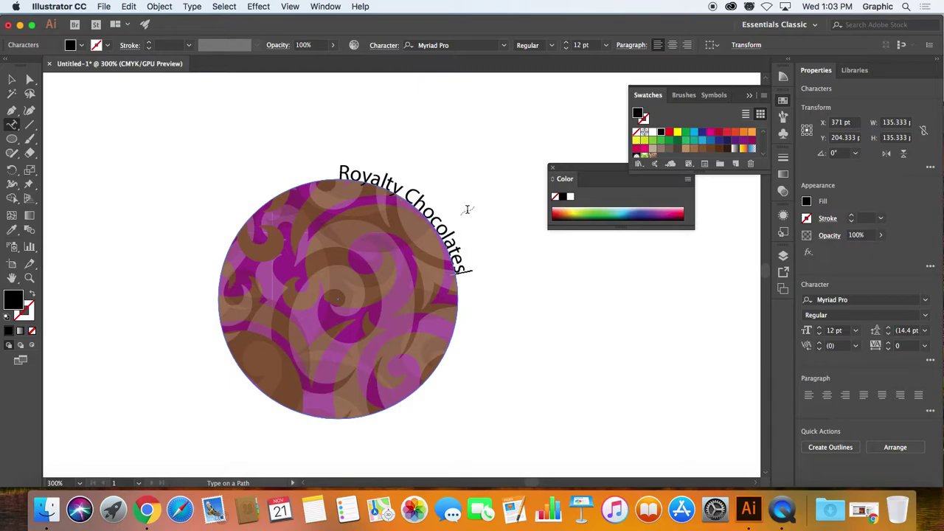
pyautogui.click(12, 79)
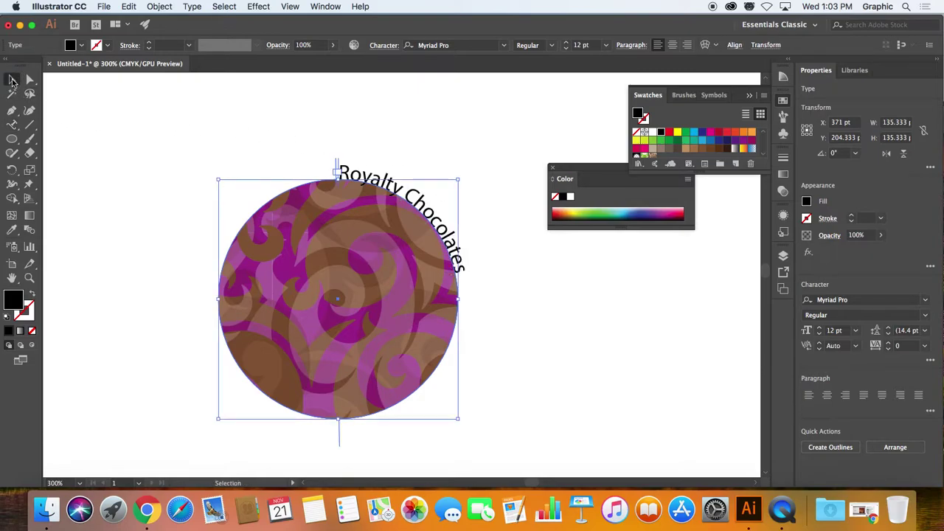
pyautogui.moveTo(336, 162); pyautogui.dragTo(471, 279)
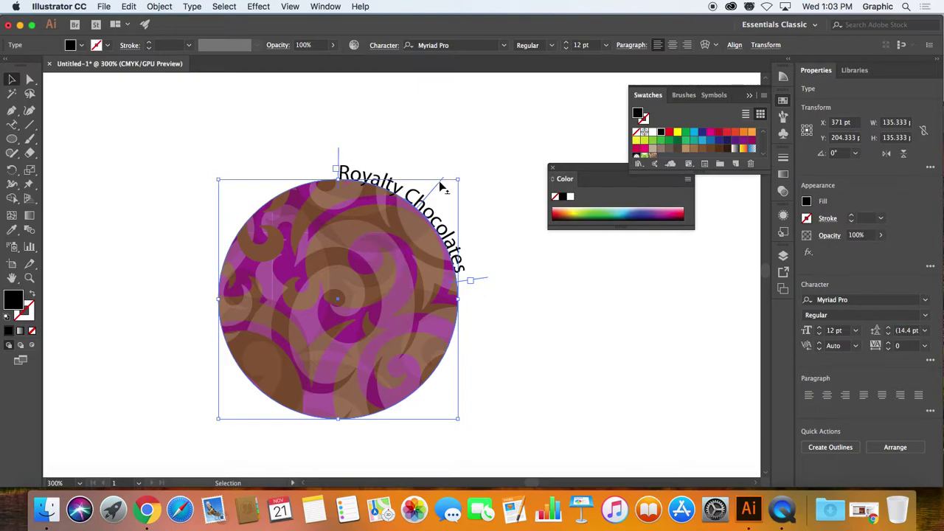
pyautogui.moveTo(443, 188); pyautogui.dragTo(355, 140)
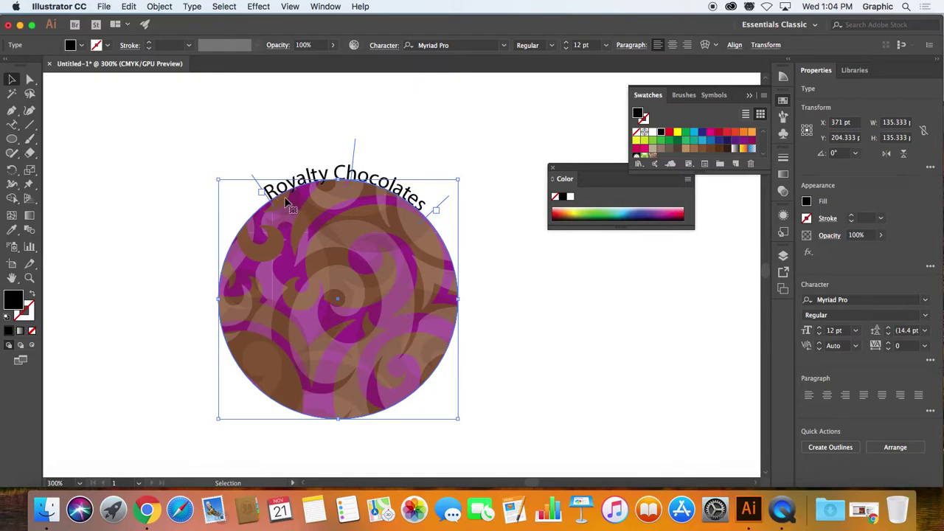
# - Try opening and closing the Character settings and their full options toggle
pyautogui.click(382, 46)
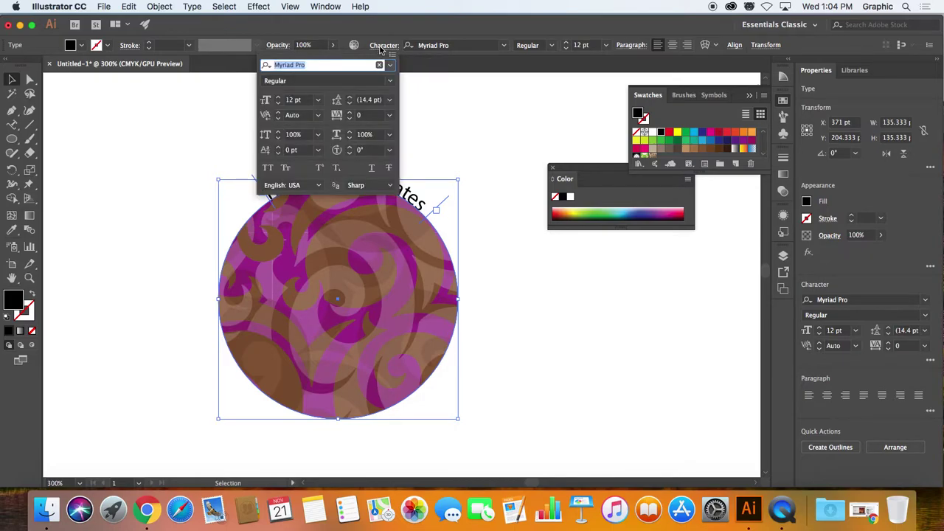
pyautogui.click(382, 47)
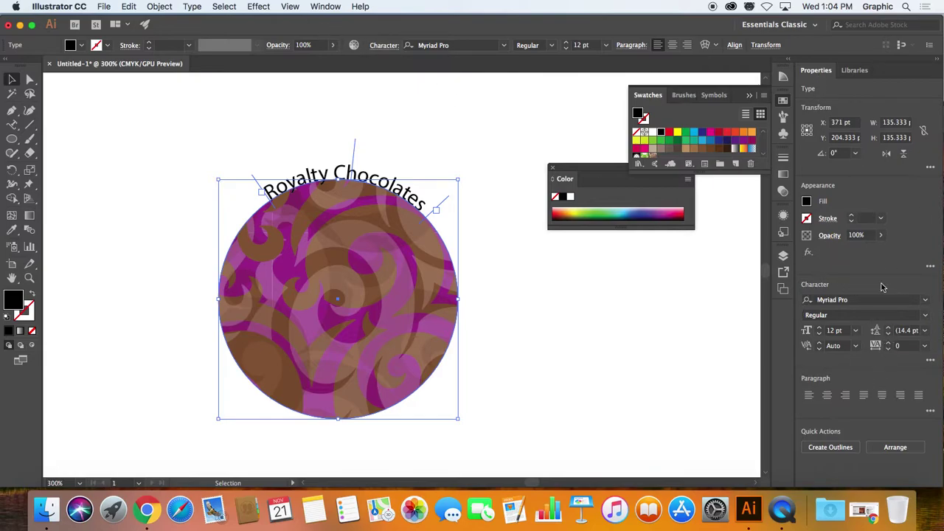
pyautogui.click(930, 360)
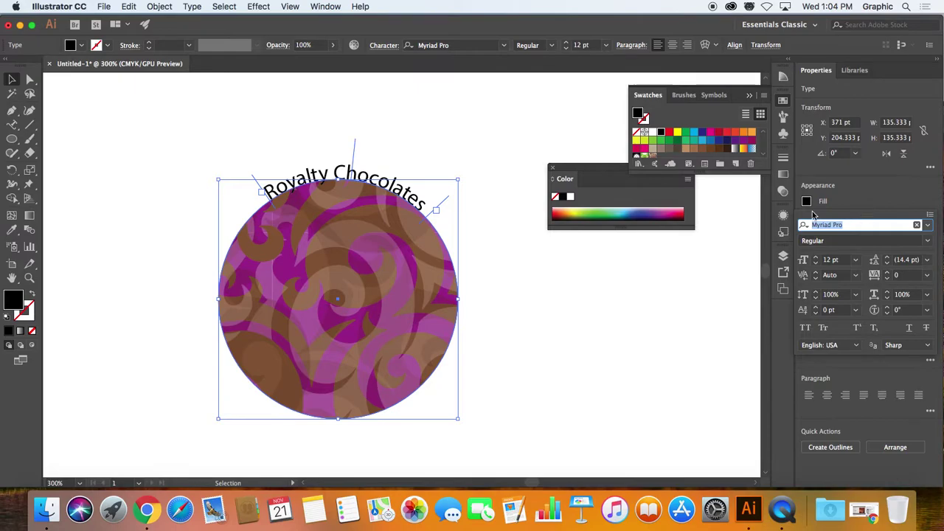
pyautogui.click(931, 362)
pyautogui.click(932, 364)
pyautogui.click(932, 364)
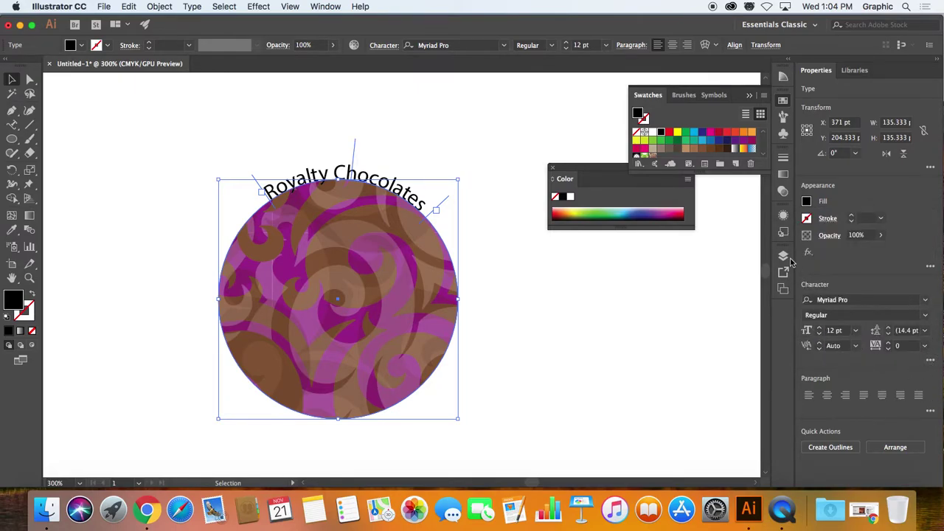
# - Open Window > Type > Character, move the panel to the upper left, and show all options
pyautogui.click(325, 6)
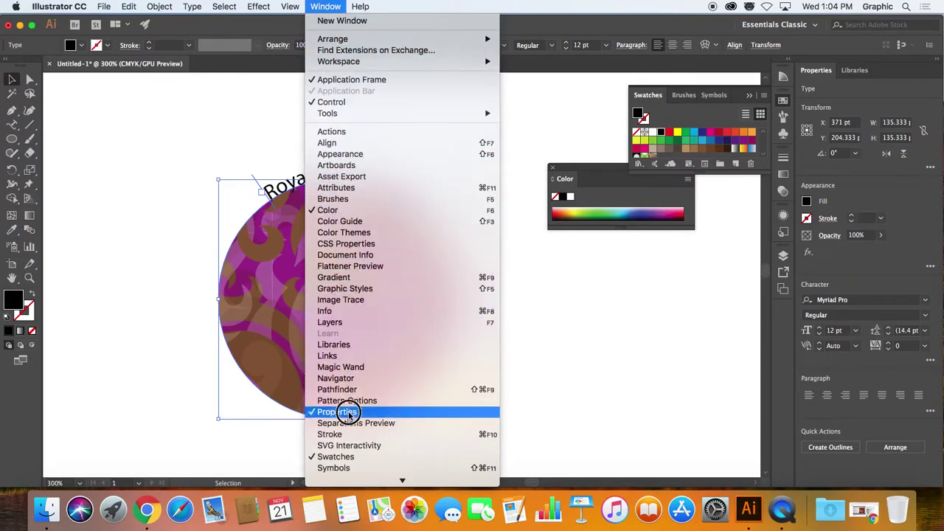
pyautogui.moveTo(369, 481)
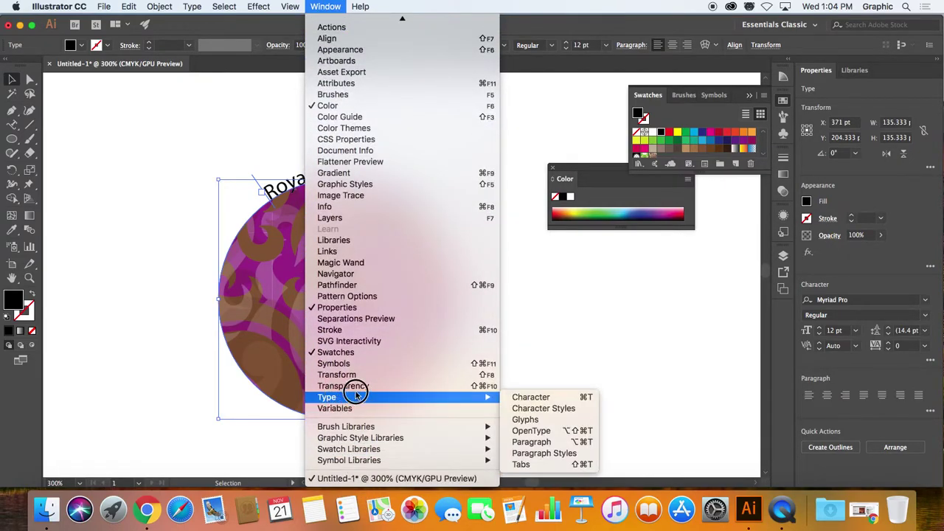
pyautogui.moveTo(504, 395)
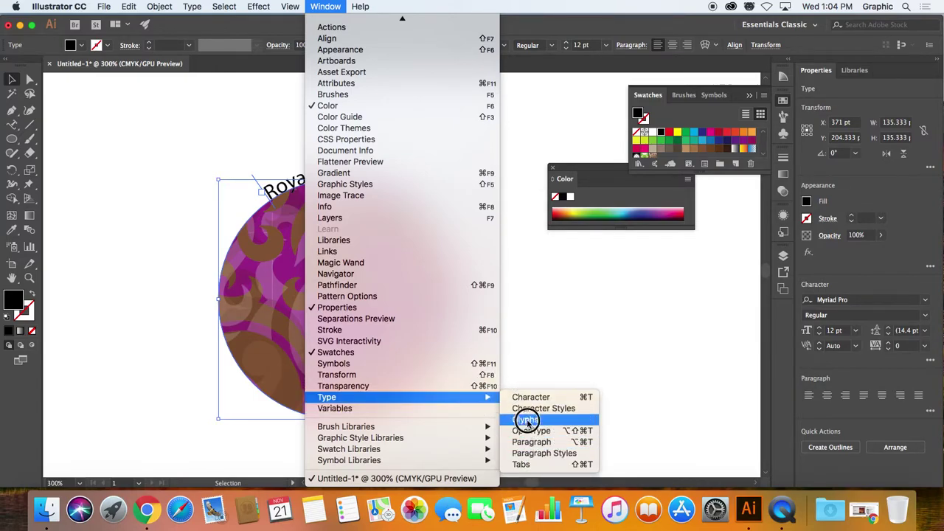
pyautogui.click(530, 397)
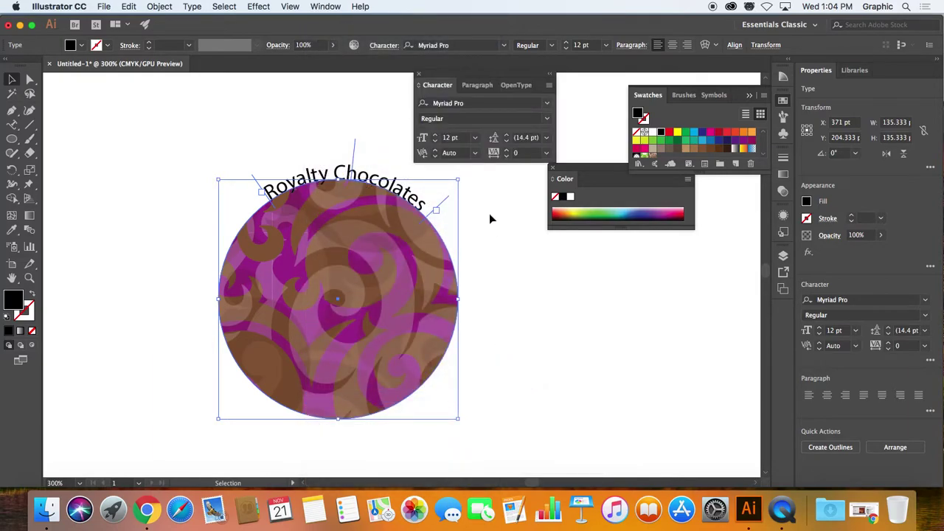
pyautogui.moveTo(435, 79); pyautogui.dragTo(84, 140)
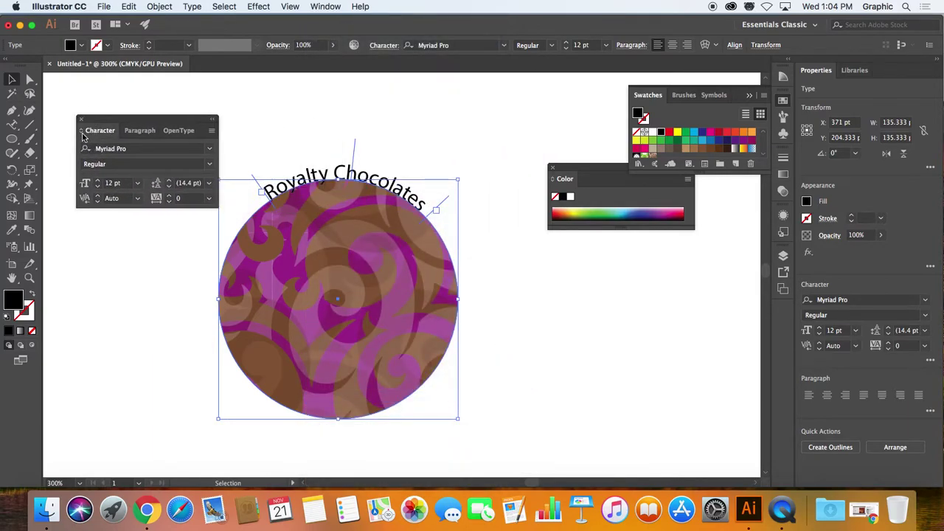
pyautogui.click(82, 134)
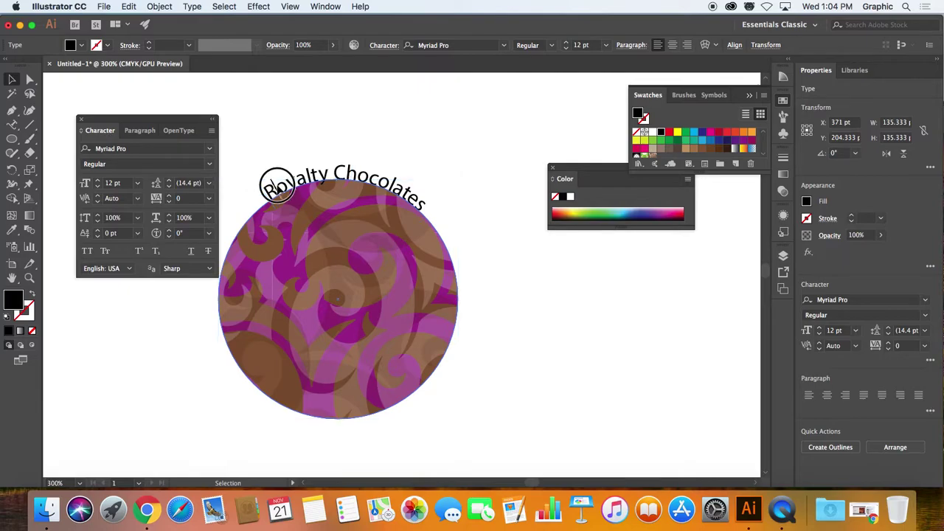
# - Select all the curved title text and apply the Marker Felt Wide font, dismissing the Typekit sign-in
pyautogui.doubleClick(283, 195)
pyautogui.press('super+a')
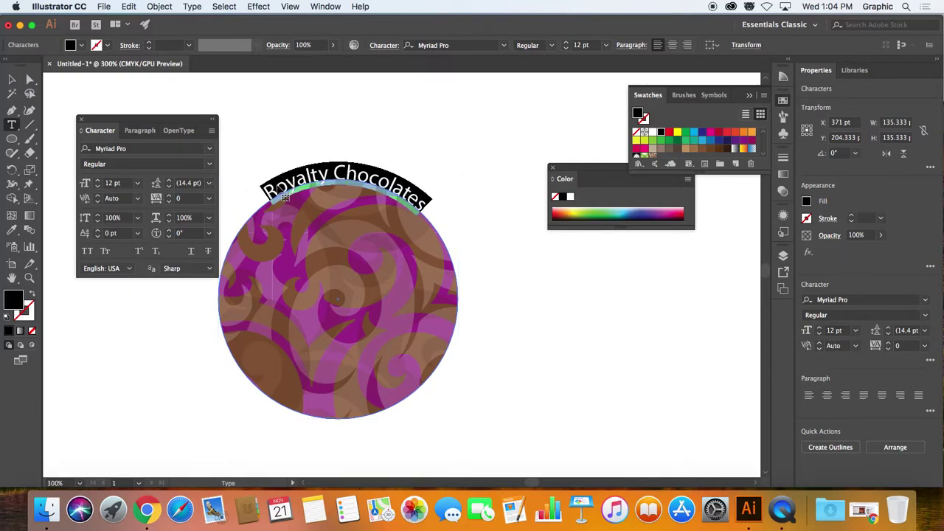
pyautogui.click(212, 151)
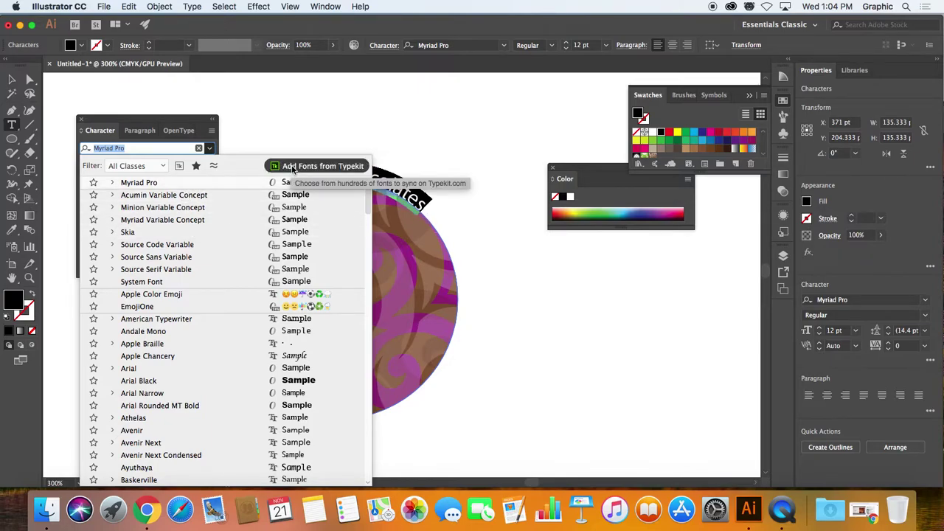
pyautogui.click(295, 169)
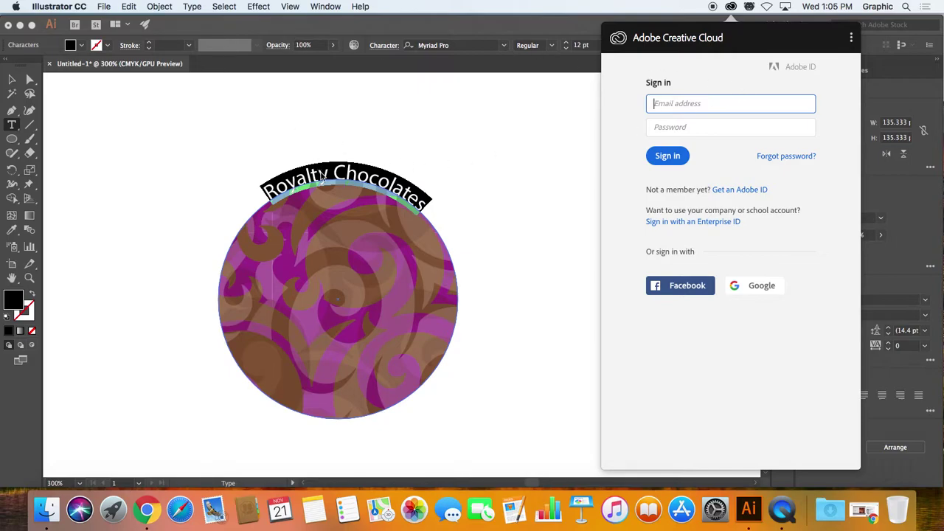
pyautogui.click(300, 137)
pyautogui.click(209, 151)
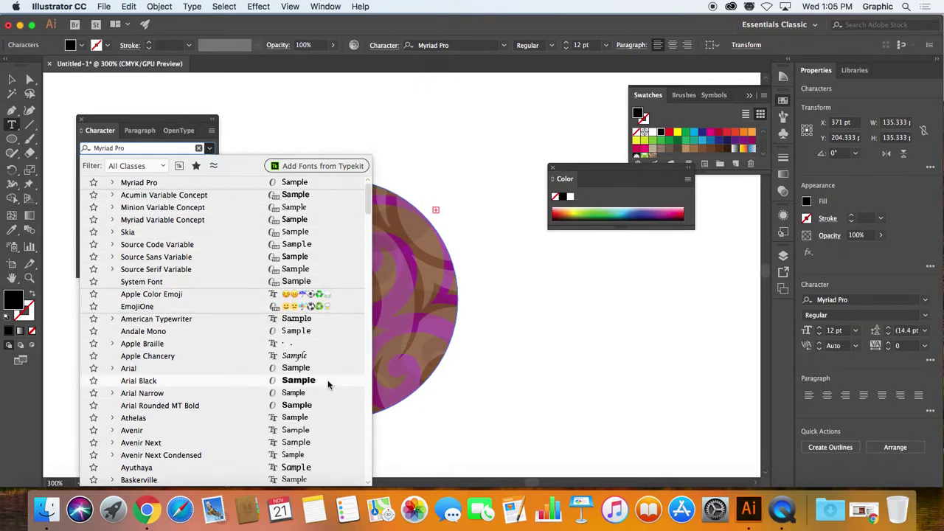
pyautogui.scroll(-10, 328, 384)
pyautogui.scroll(-4, 328, 384)
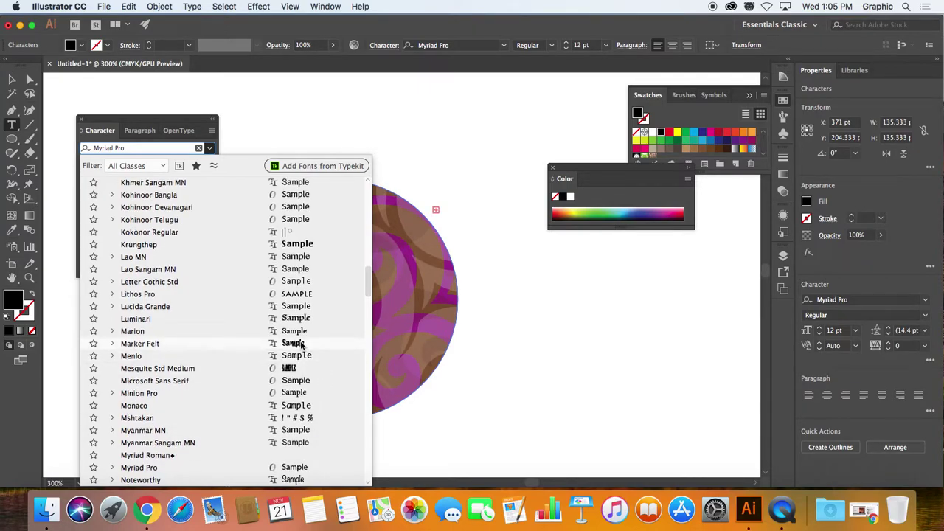
pyautogui.click(301, 344)
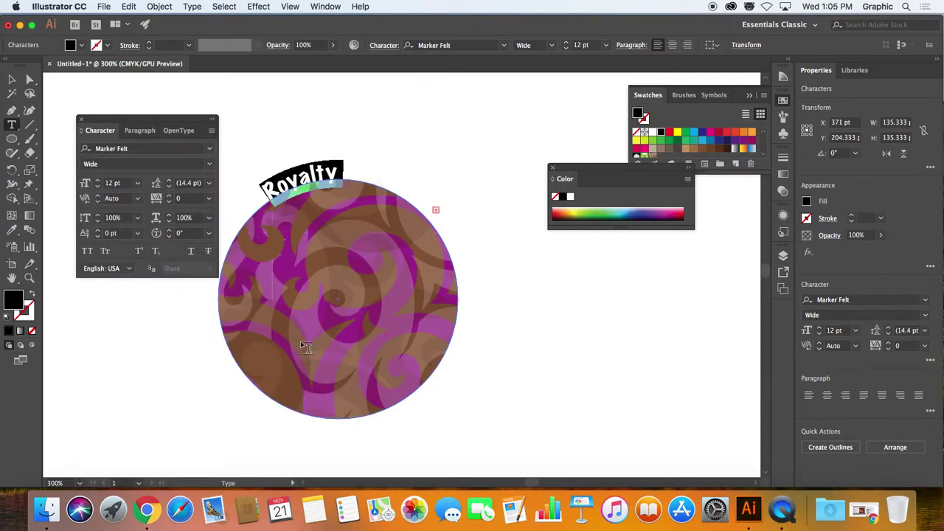
# - Extend the text path and raise the title's font size to 16 pt
pyautogui.click(12, 79)
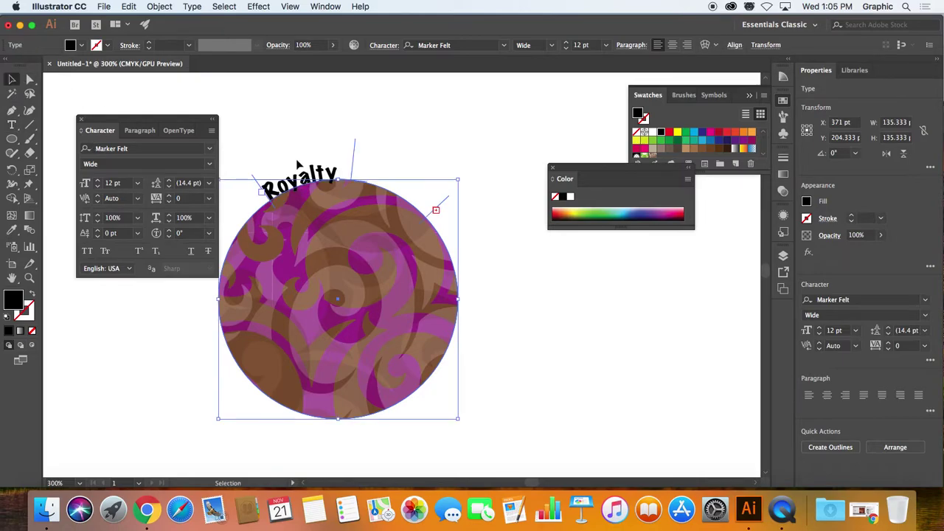
pyautogui.moveTo(447, 198); pyautogui.dragTo(458, 214)
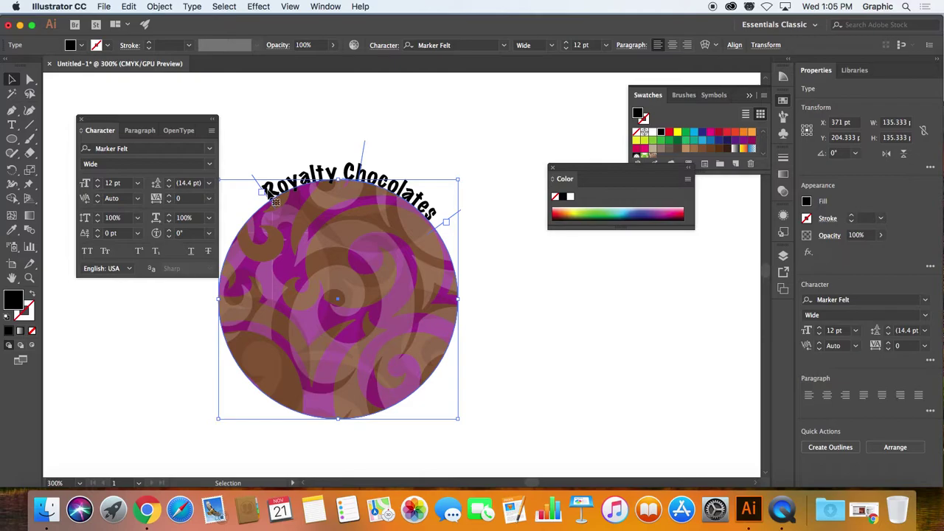
pyautogui.doubleClick(292, 186)
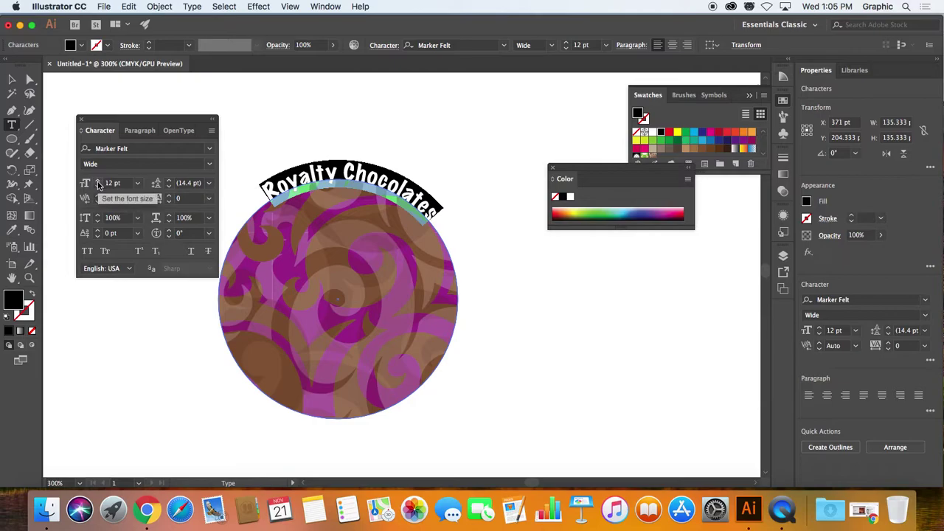
pyautogui.click(97, 182)
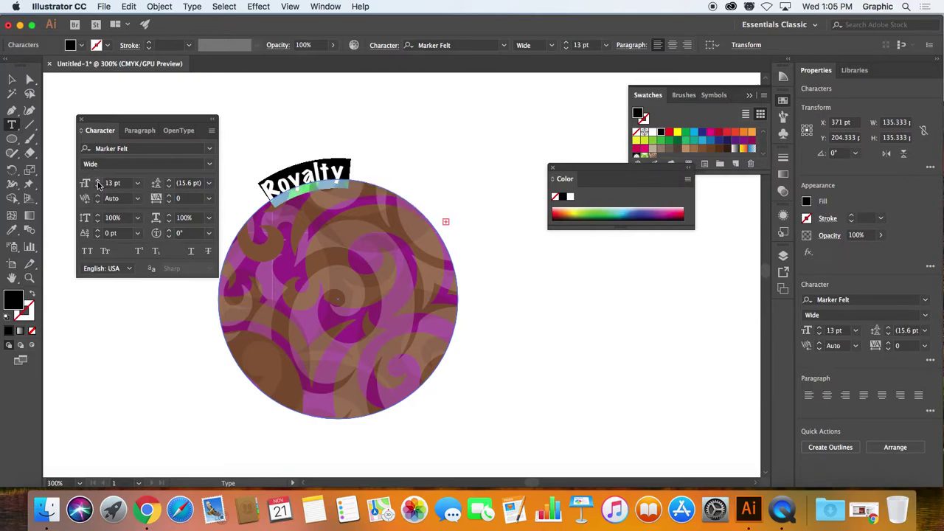
pyautogui.click(98, 182)
pyautogui.click(97, 182)
pyautogui.click(97, 182)
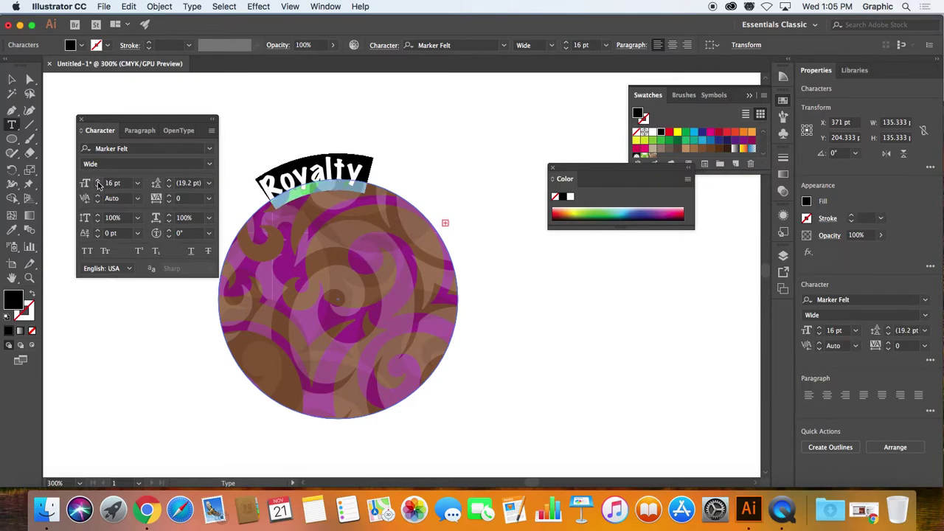
# - Slide the 16 pt title along the circle so it arches centred over the top
pyautogui.click(12, 79)
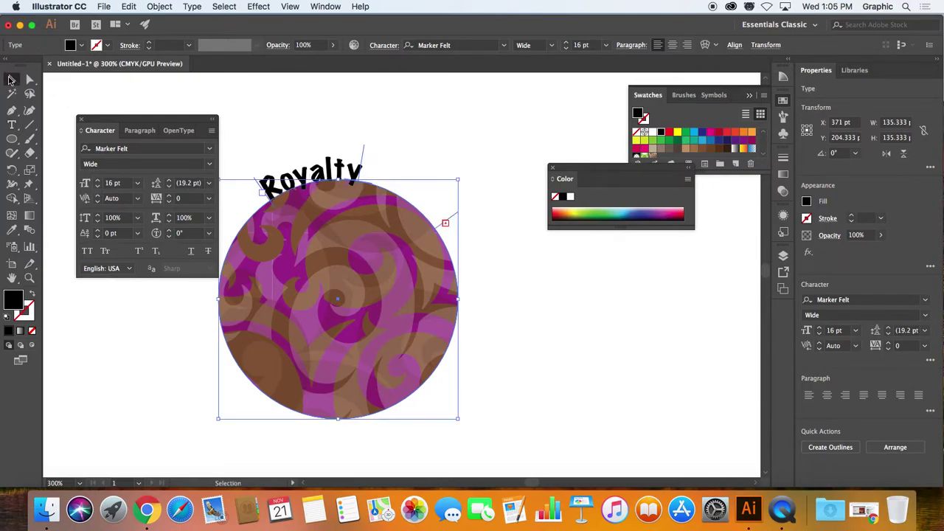
pyautogui.moveTo(458, 218); pyautogui.dragTo(475, 270)
pyautogui.moveTo(404, 157); pyautogui.dragTo(345, 140)
# - Select all the curved title text and set its baseline shift to 5 pt
pyautogui.doubleClick(330, 182)
pyautogui.press('super+a')
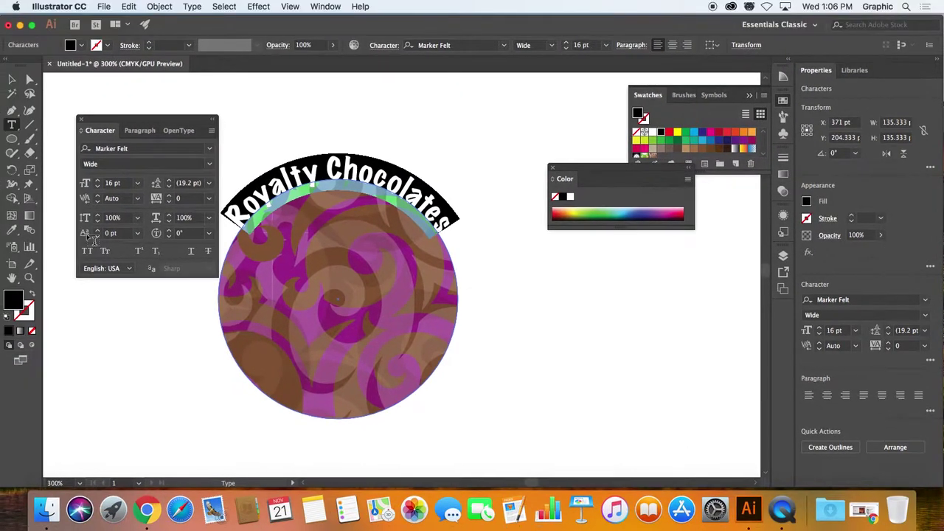
pyautogui.click(97, 231)
pyautogui.click(97, 230)
pyautogui.click(97, 230)
pyautogui.click(97, 230)
pyautogui.click(97, 230)
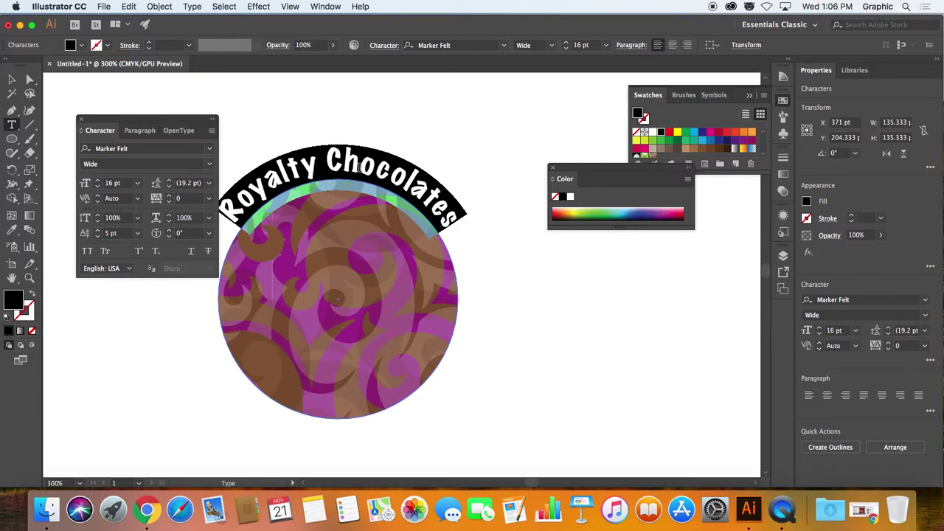
pyautogui.click(360, 169)
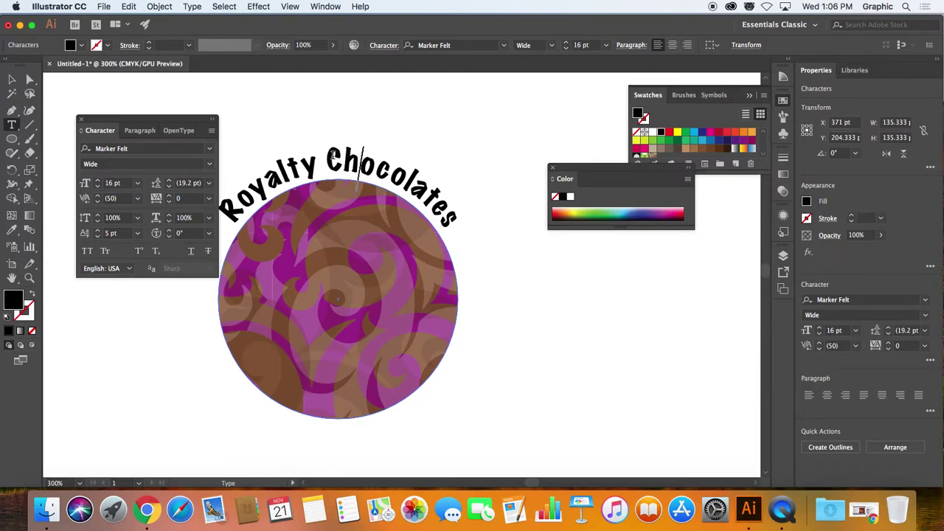
# - Select the title text and lower its tracking to -26 in the Character panel
pyautogui.moveTo(326, 157); pyautogui.dragTo(234, 215)
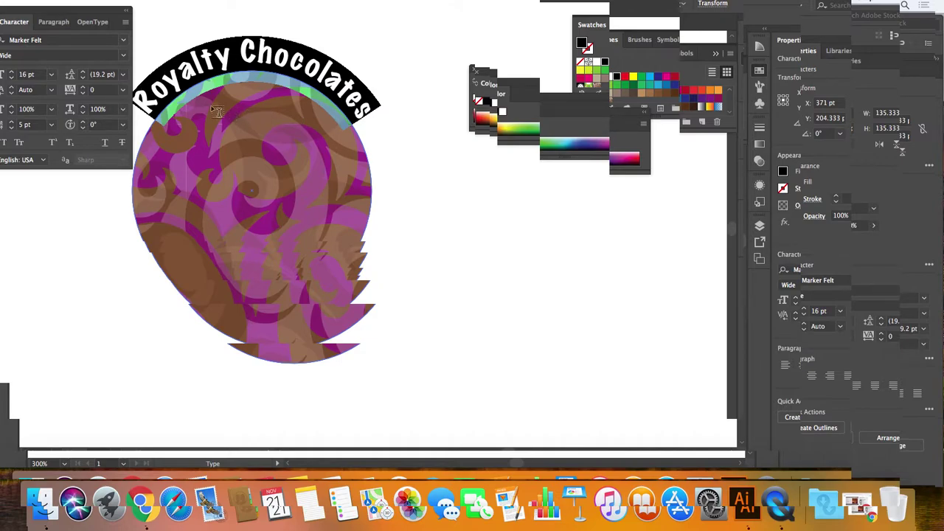
pyautogui.click(82, 93)
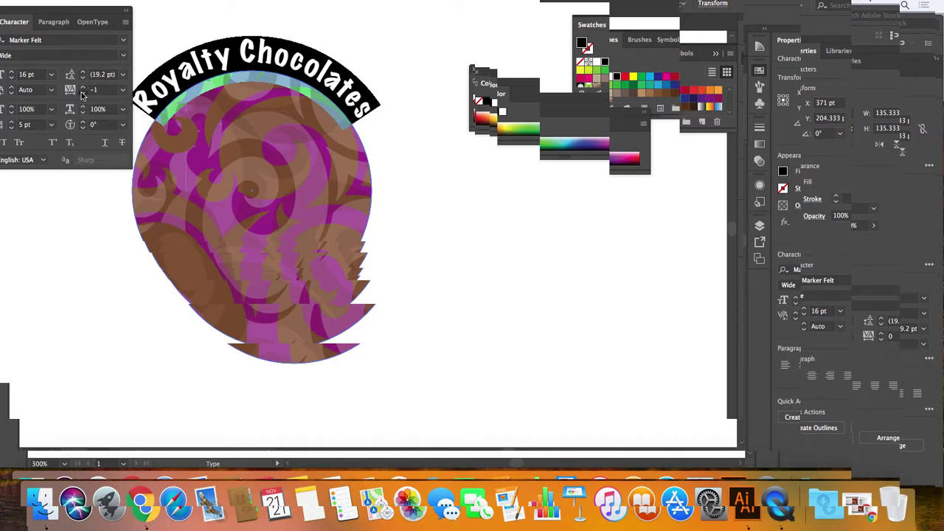
pyautogui.click(82, 93)
pyautogui.click(82, 93)
pyautogui.click(82, 93)
pyautogui.click(82, 93)
pyautogui.click(82, 93)
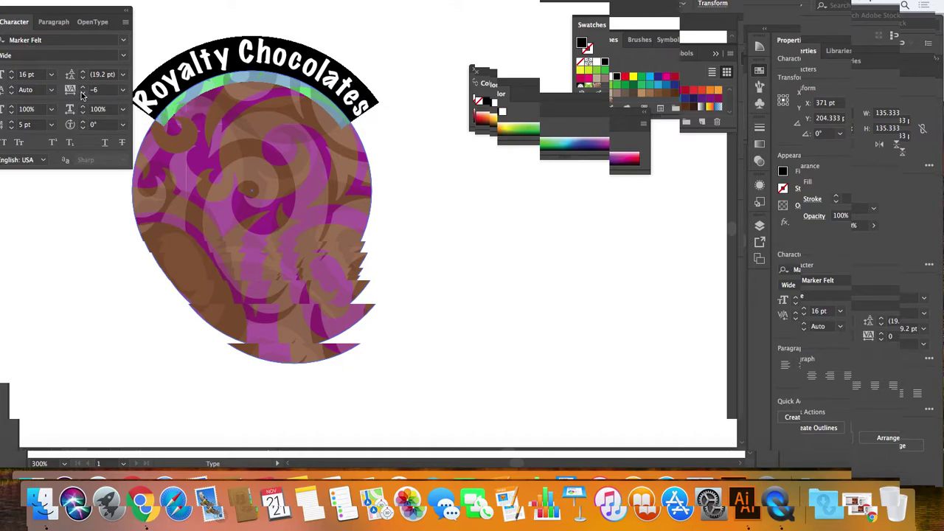
pyautogui.click(82, 93)
pyautogui.click(82, 93)
pyautogui.click(82, 93)
pyautogui.click(82, 93)
pyautogui.click(82, 92)
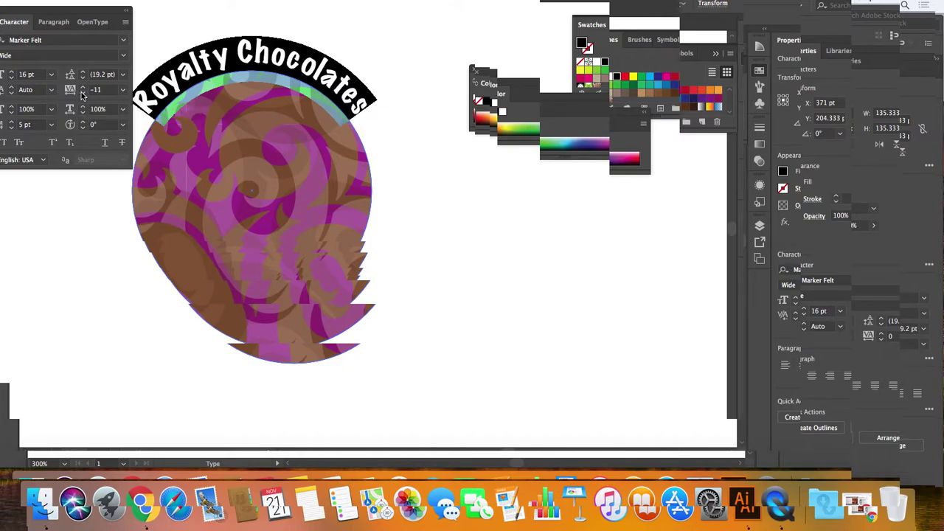
pyautogui.click(82, 93)
pyautogui.click(82, 93)
pyautogui.click(81, 93)
pyautogui.click(82, 93)
pyautogui.click(82, 93)
pyautogui.click(82, 93)
pyautogui.click(82, 93)
pyautogui.click(82, 93)
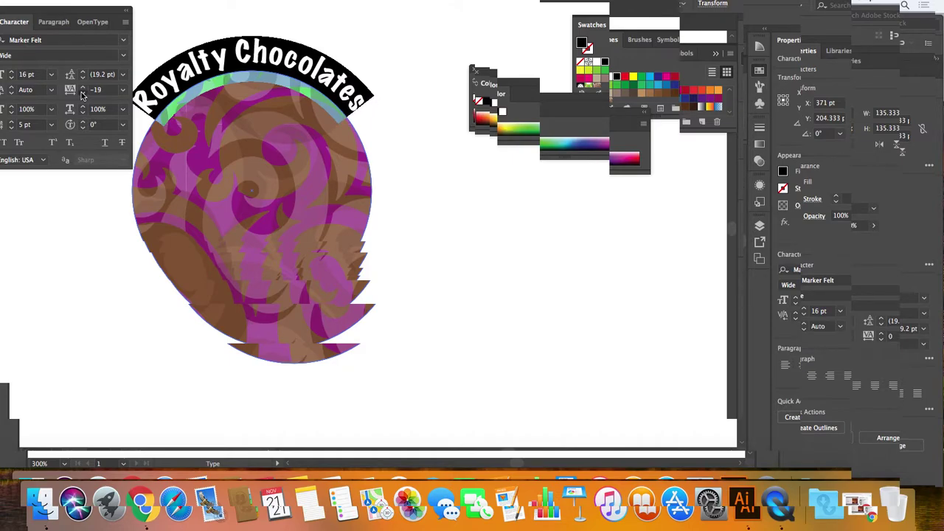
pyautogui.click(82, 93)
pyautogui.click(82, 93)
pyautogui.click(82, 93)
pyautogui.click(81, 93)
pyautogui.click(82, 93)
pyautogui.click(82, 93)
pyautogui.click(82, 93)
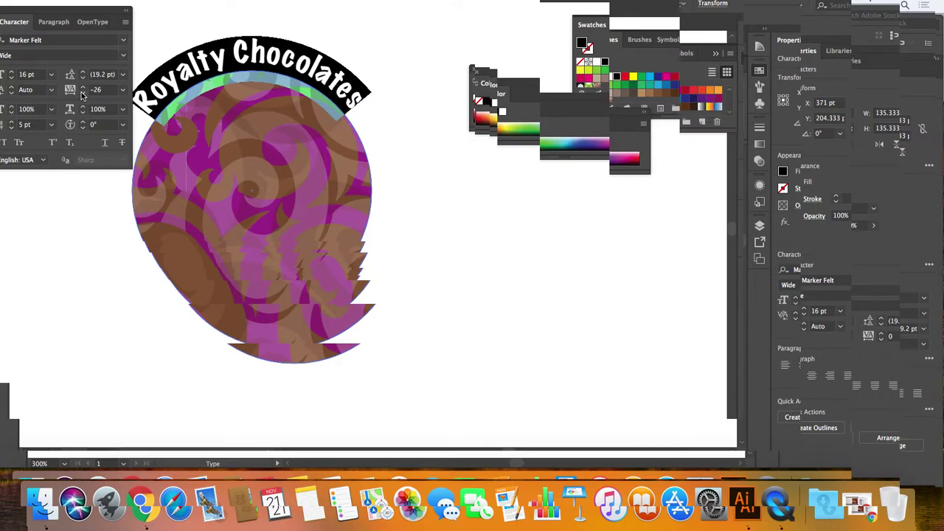
pyautogui.click(288, 60)
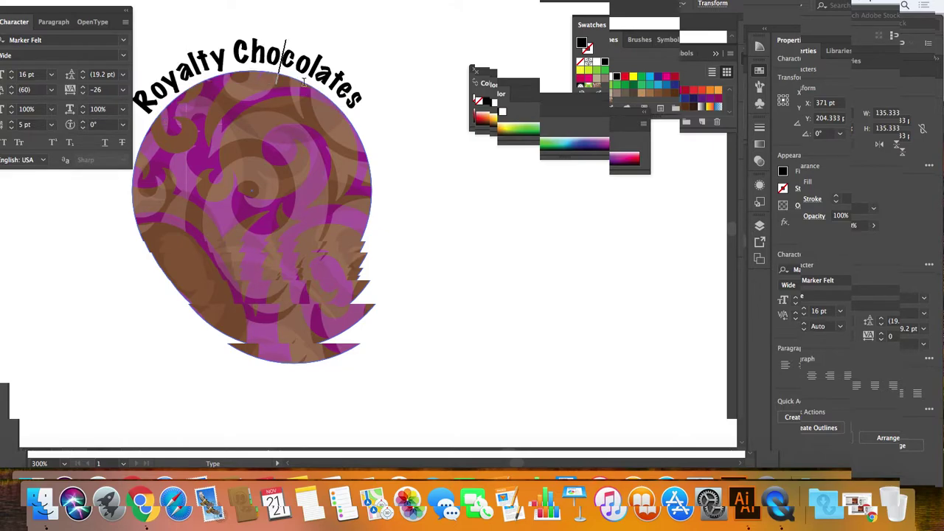
# - Move the Character panel near the title and set the R–o kerning to -25
pyautogui.click(151, 94)
pyautogui.moveTo(25, 14); pyautogui.dragTo(244, 72)
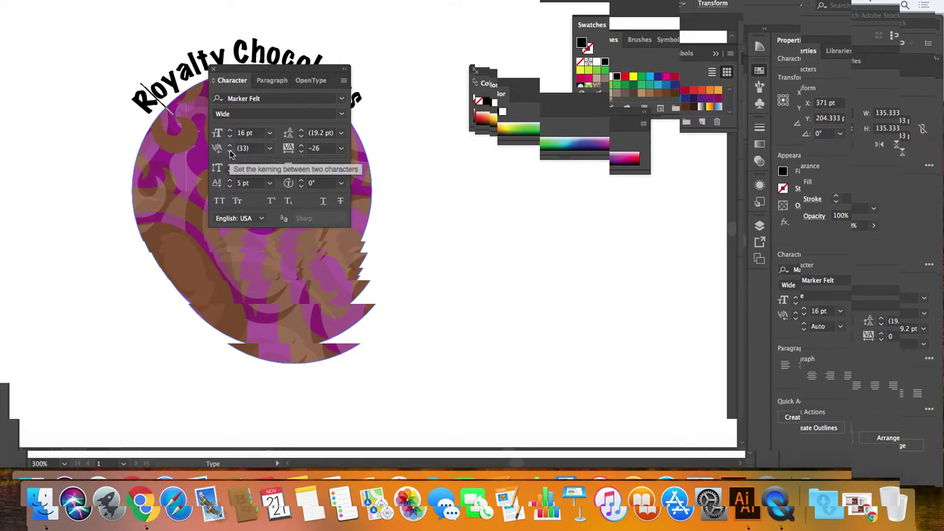
pyautogui.click(229, 152)
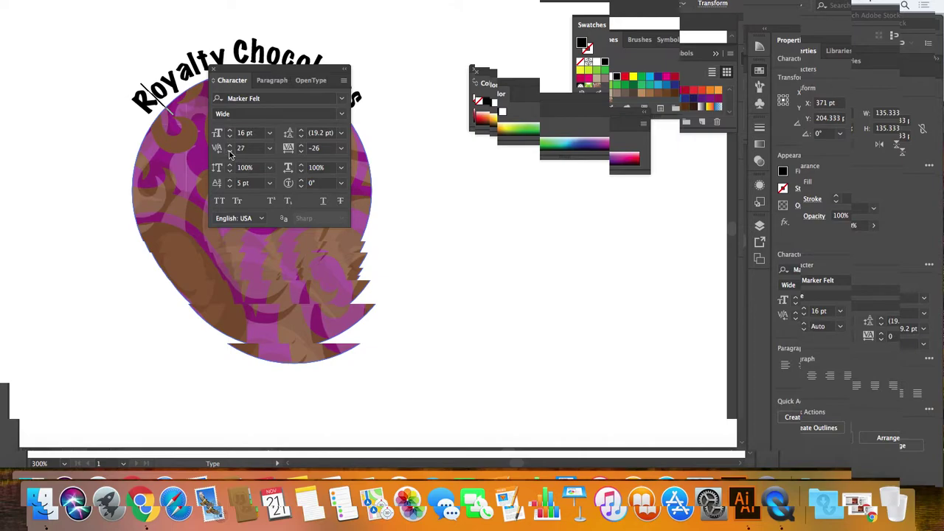
pyautogui.click(229, 152)
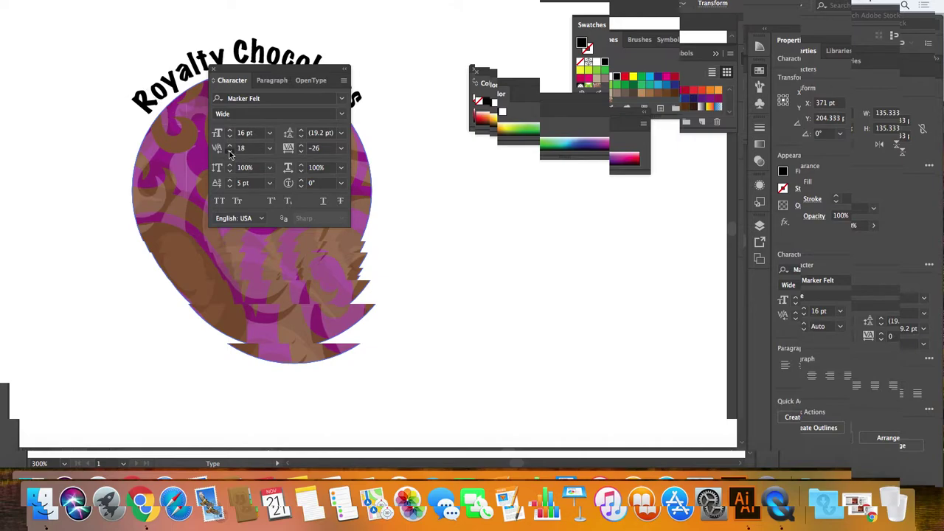
pyautogui.click(230, 152)
pyautogui.click(269, 149)
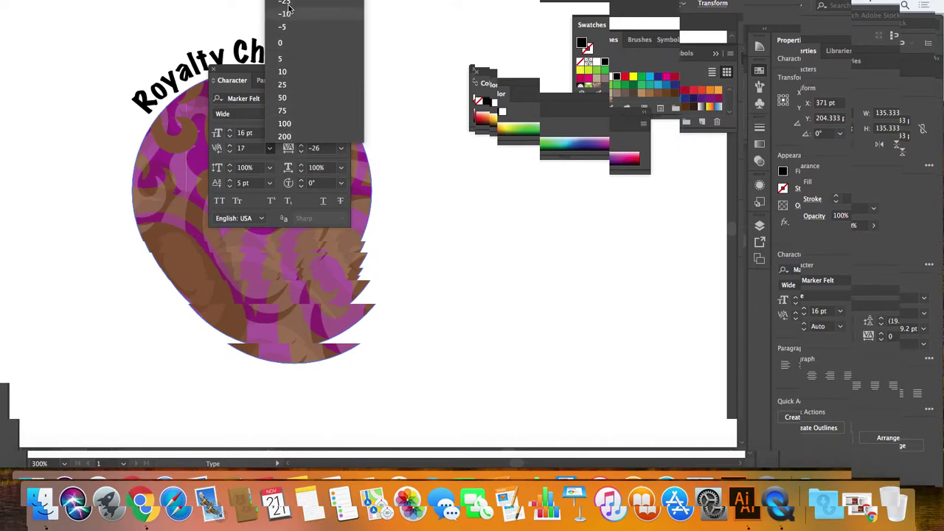
pyautogui.click(287, 28)
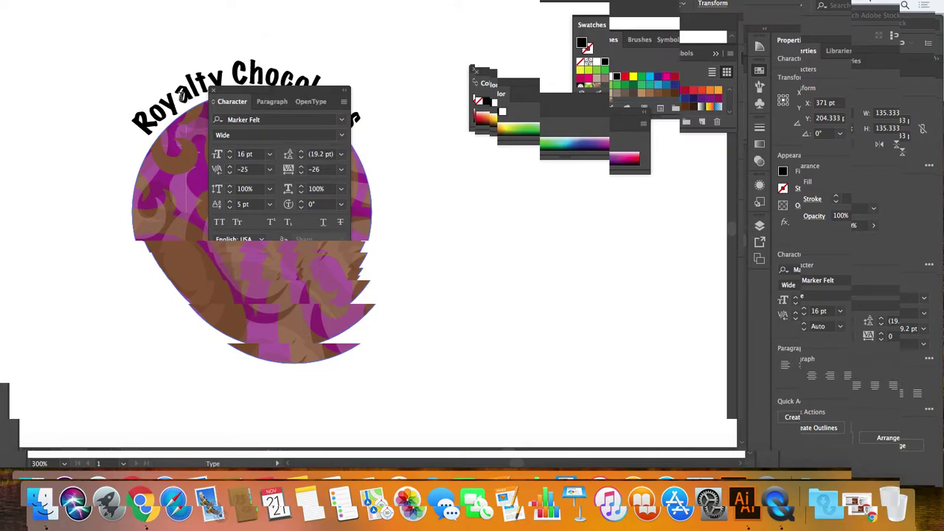
# - Kern another letter pair in Royalty to -25 and move the Character panel off the text
pyautogui.click(177, 99)
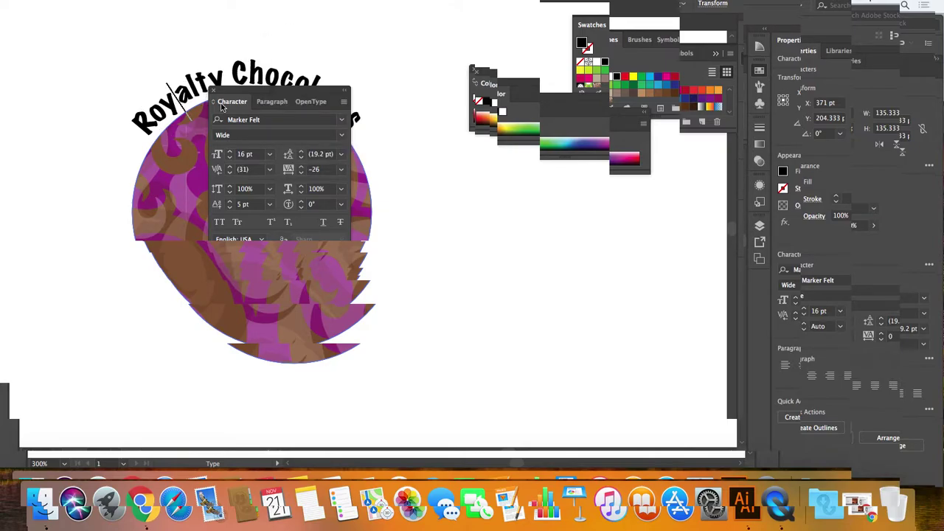
pyautogui.click(270, 170)
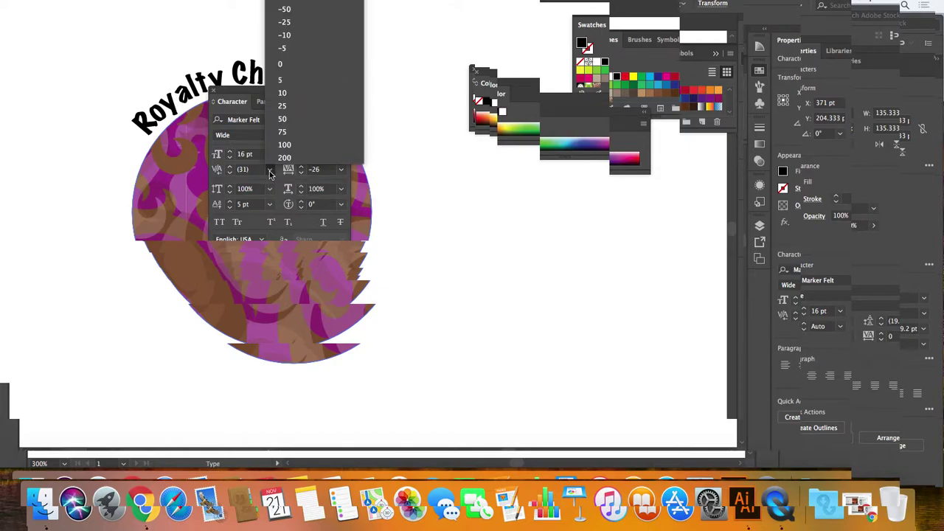
pyautogui.click(286, 24)
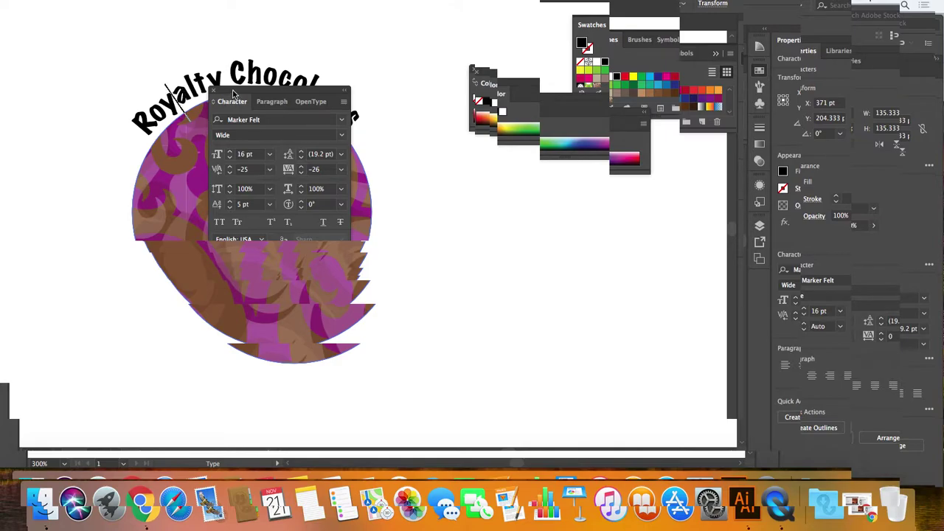
pyautogui.moveTo(234, 94); pyautogui.dragTo(38, 74)
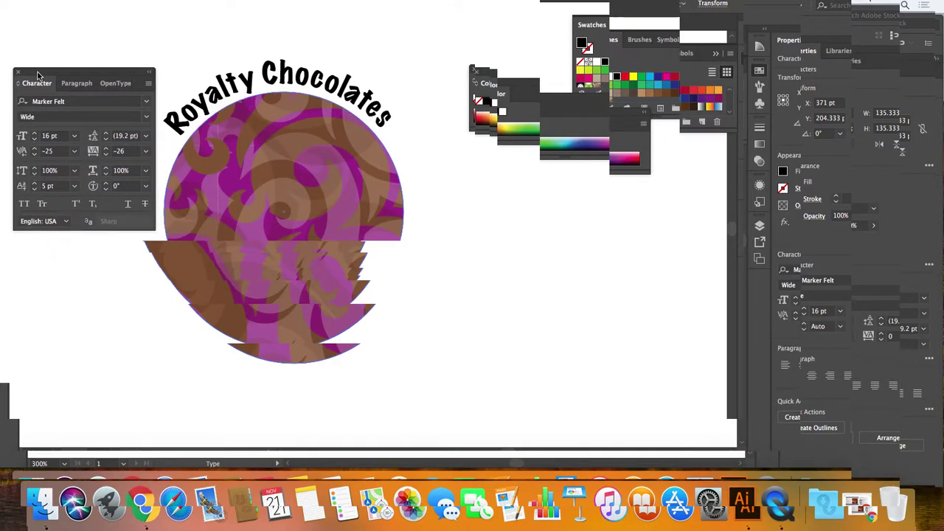
# - Tighten the y–a, a–l and t–y gaps in Royalty so the letters space evenly
pyautogui.click(241, 81)
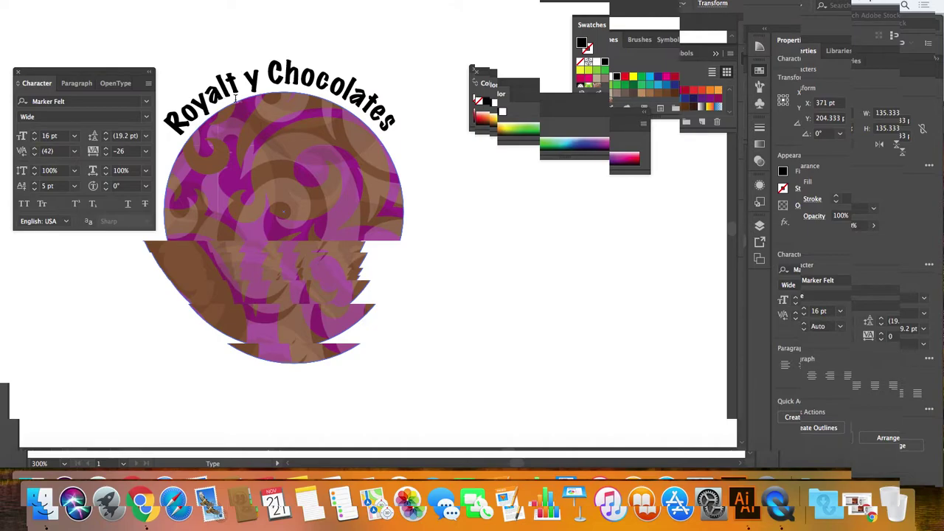
pyautogui.click(233, 94)
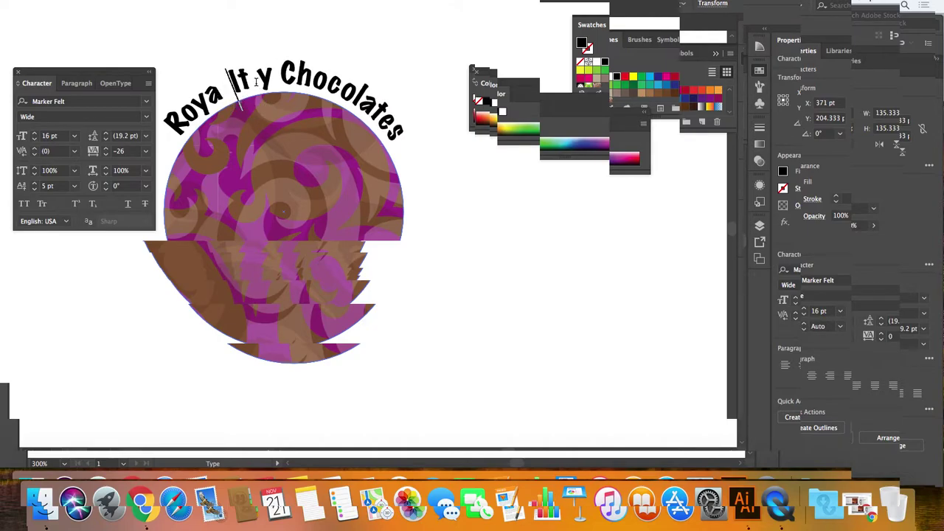
pyautogui.click(211, 96)
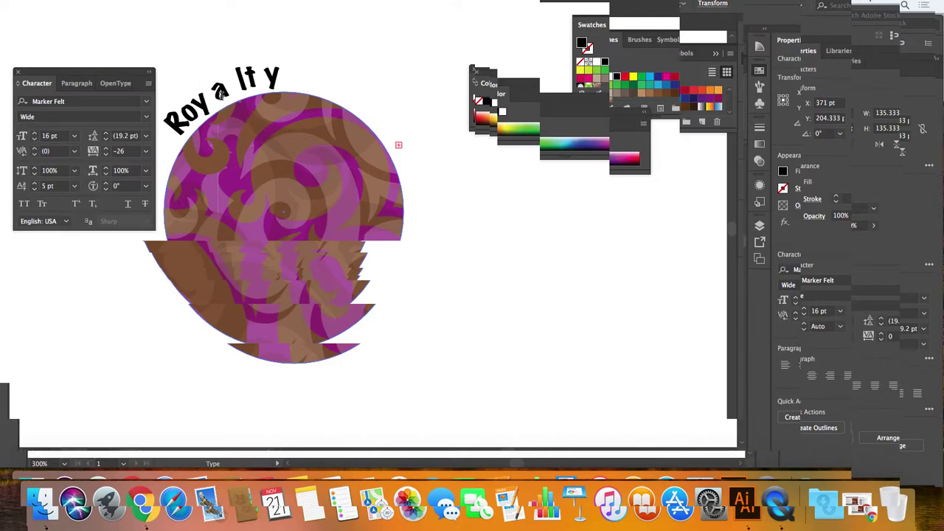
pyautogui.click(219, 94)
pyautogui.hotkey('alt', 'Left')
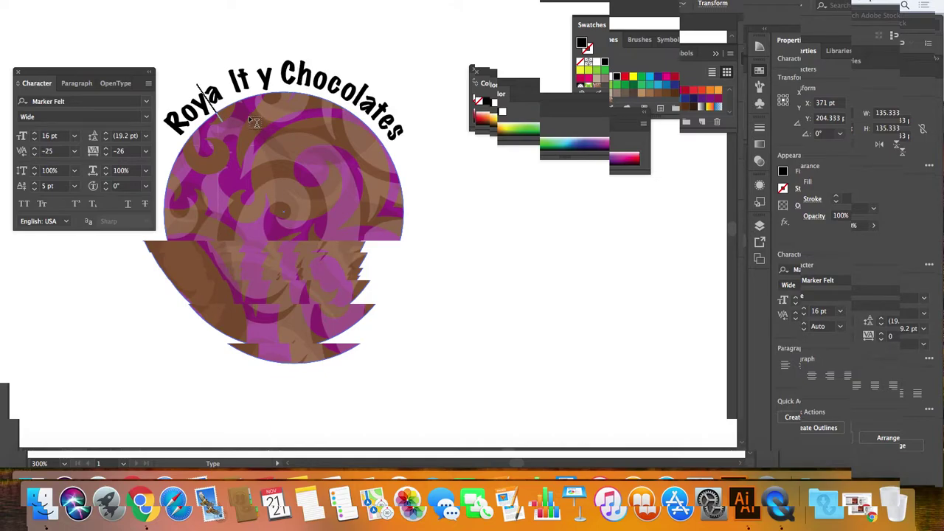
pyautogui.click(232, 87)
pyautogui.hotkey('alt', 'Left')
pyautogui.hotkey('alt', 'Left')
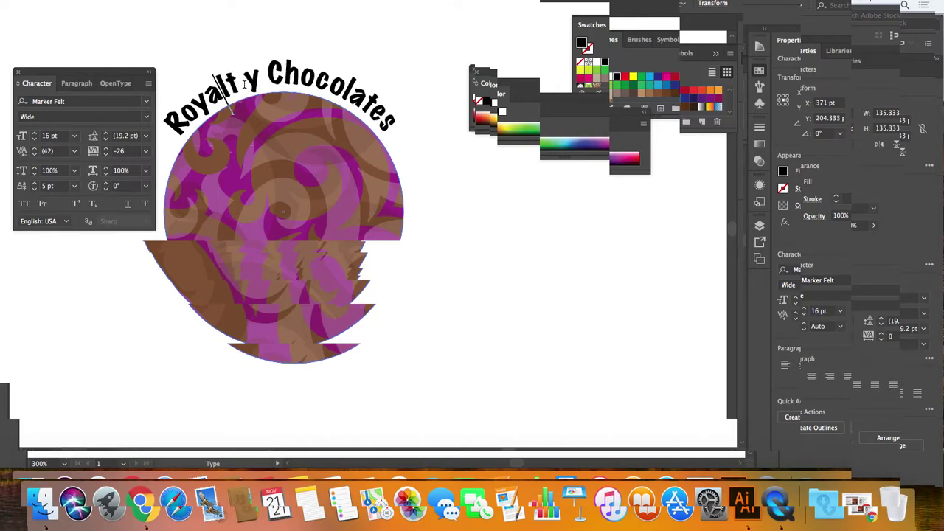
pyautogui.click(247, 85)
pyautogui.press('Delete')
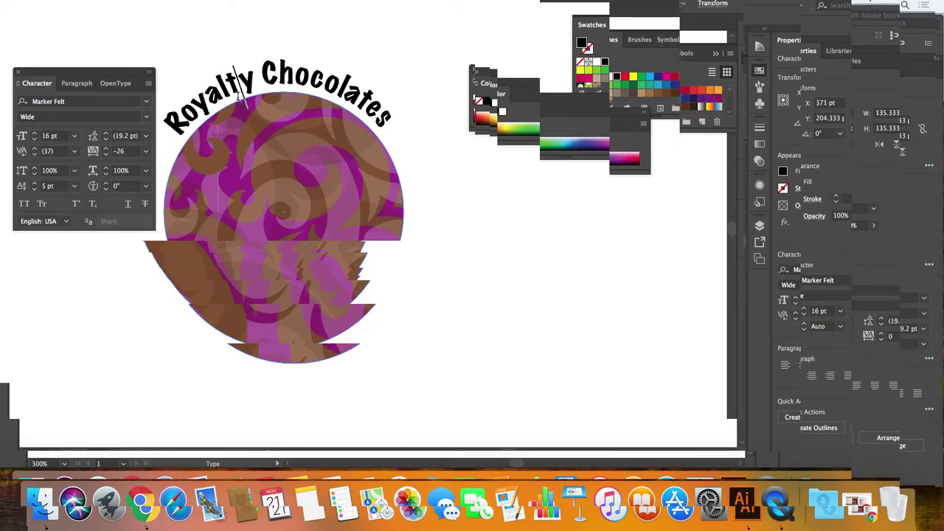
# - Kern the 'Cho|colates' letter pair to 45 in the Character panel, after trying 0 and 25
pyautogui.click(310, 78)
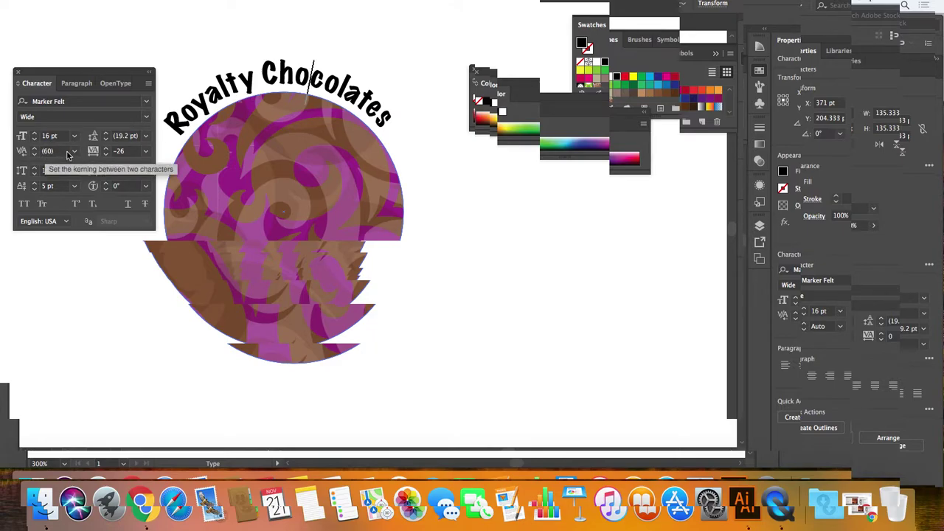
pyautogui.click(74, 151)
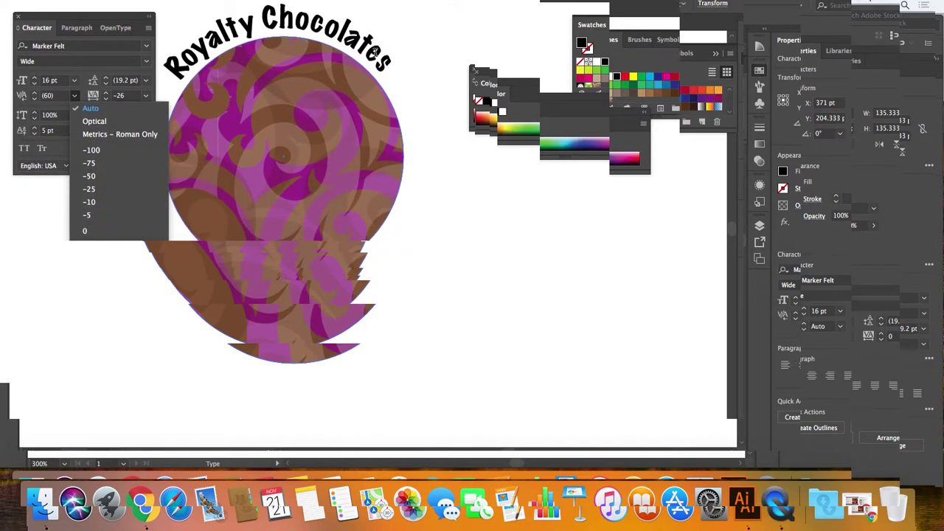
pyautogui.click(109, 232)
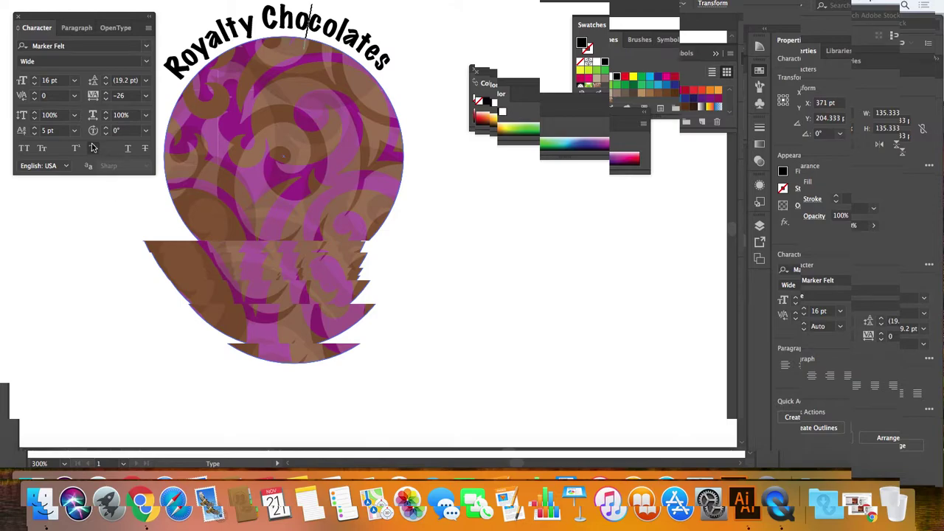
pyautogui.click(74, 96)
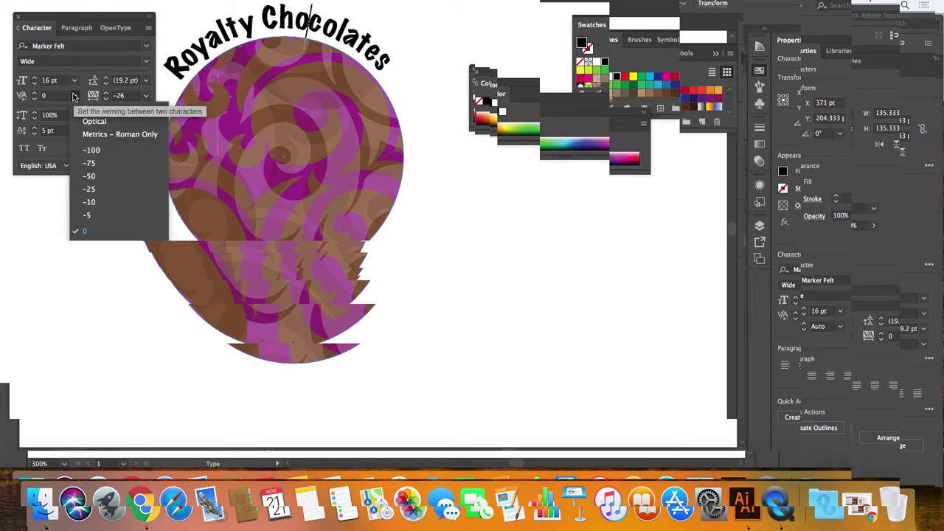
pyautogui.scroll(-3, 98, 221)
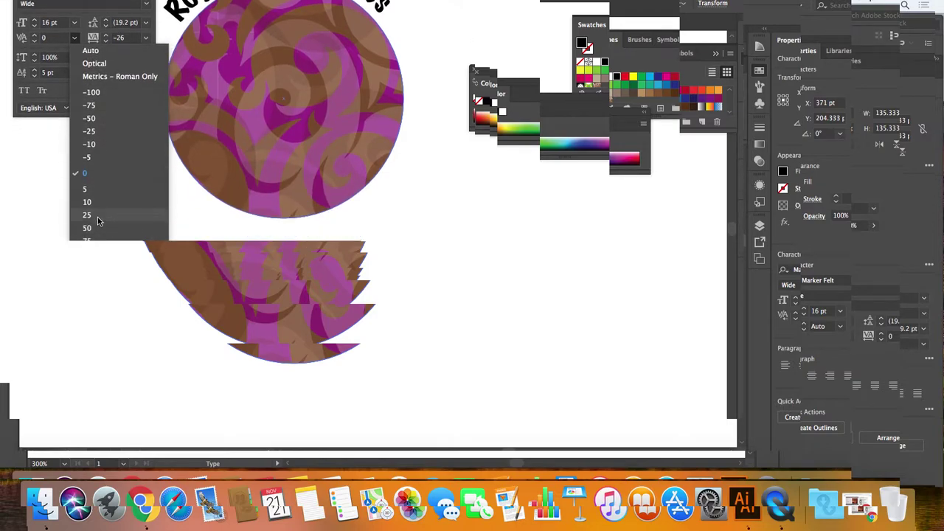
pyautogui.click(98, 216)
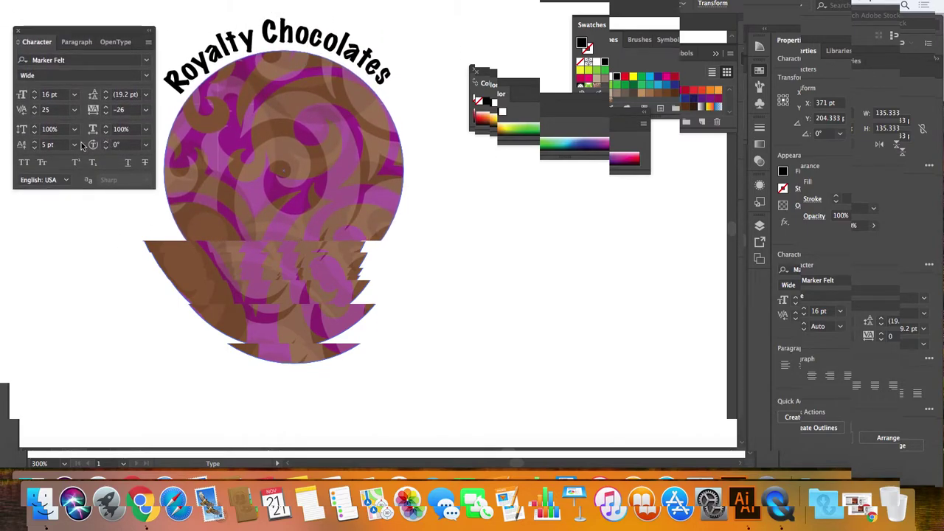
pyautogui.click(45, 111)
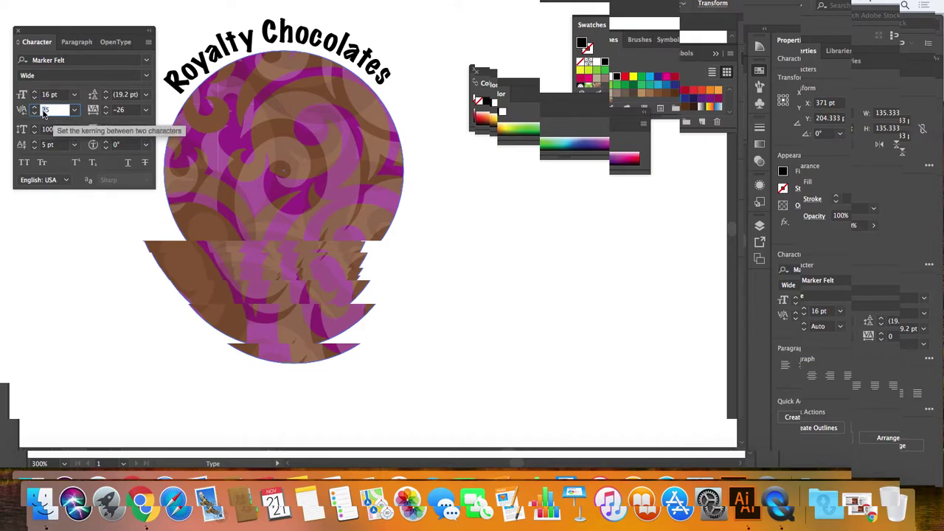
pyautogui.write('45')
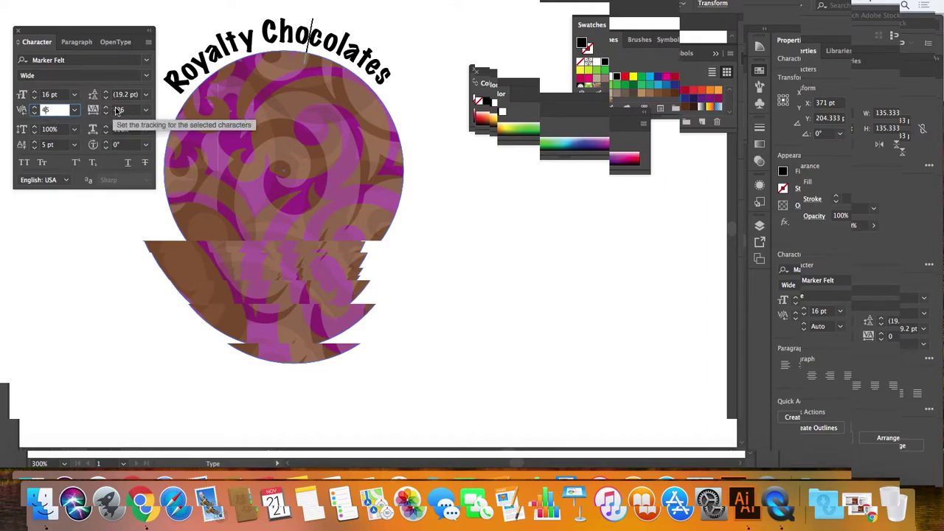
pyautogui.click(120, 110)
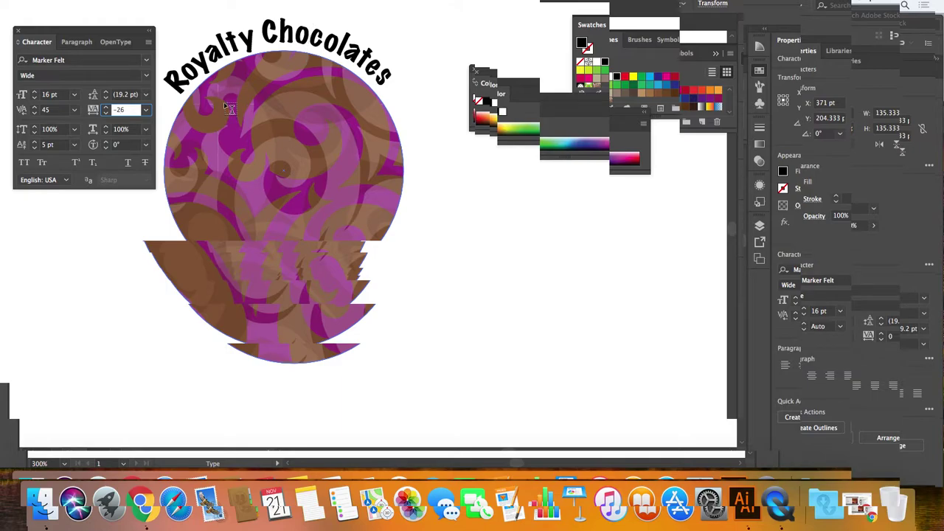
pyautogui.click(46, 33)
pyautogui.moveTo(46, 33); pyautogui.dragTo(40, 23)
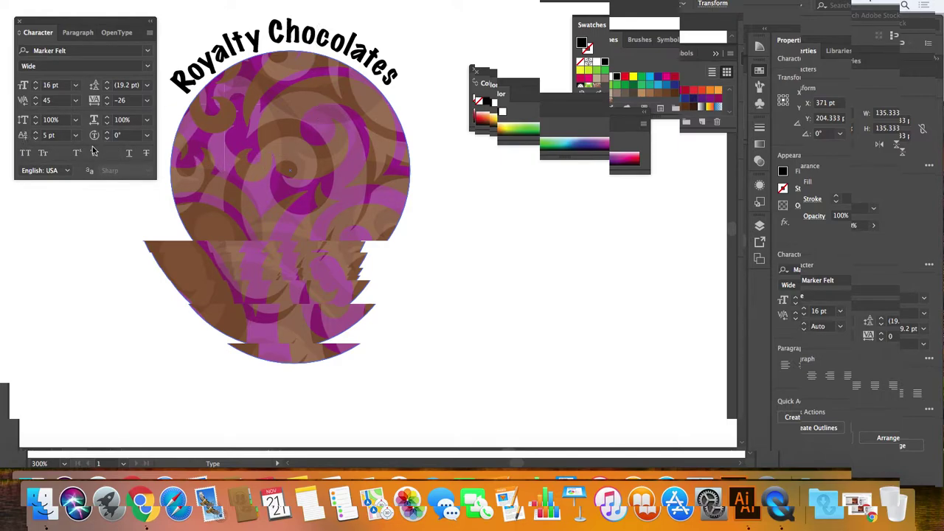
# - Set the whole curved title's language to English: UK
pyautogui.click(67, 171)
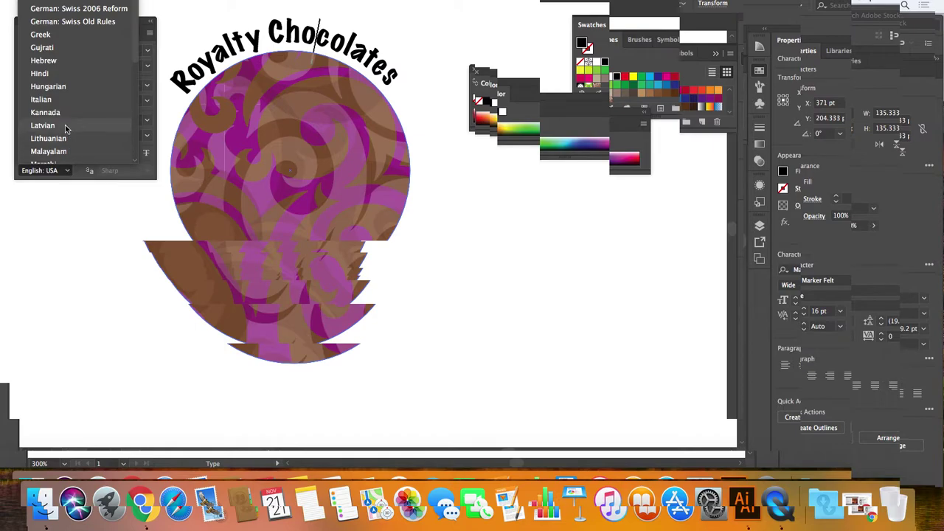
pyautogui.scroll(-5, 59, 133)
pyautogui.scroll(-2, 59, 133)
pyautogui.scroll(10, 58, 132)
pyautogui.click(41, 12)
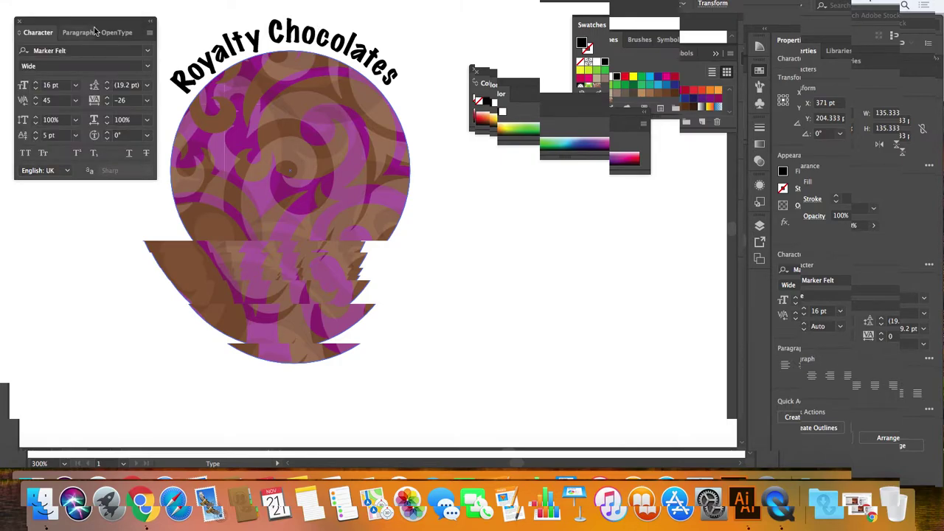
pyautogui.doubleClick(229, 45)
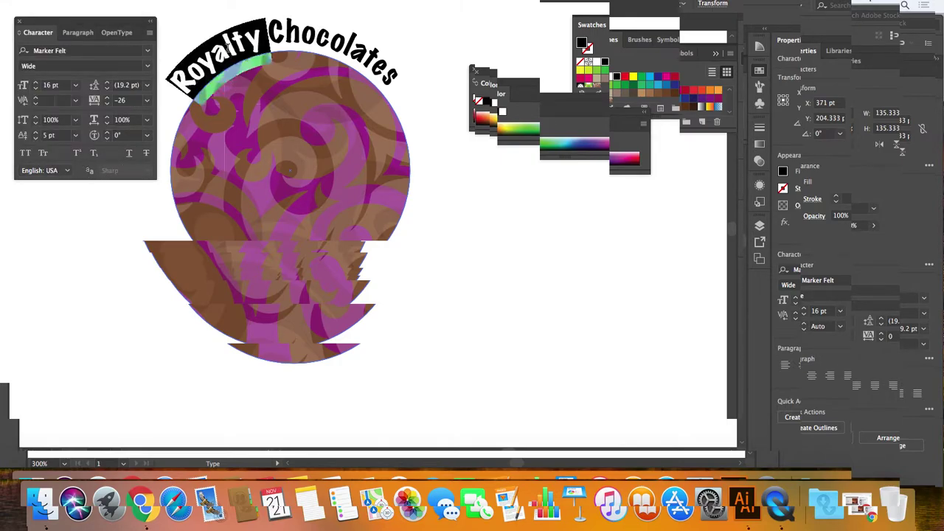
pyautogui.tripleClick(234, 44)
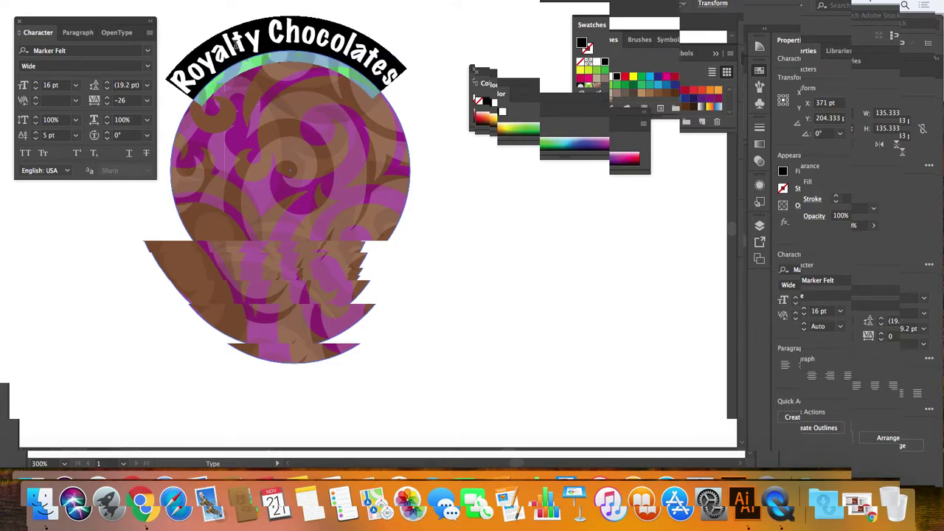
pyautogui.click(45, 170)
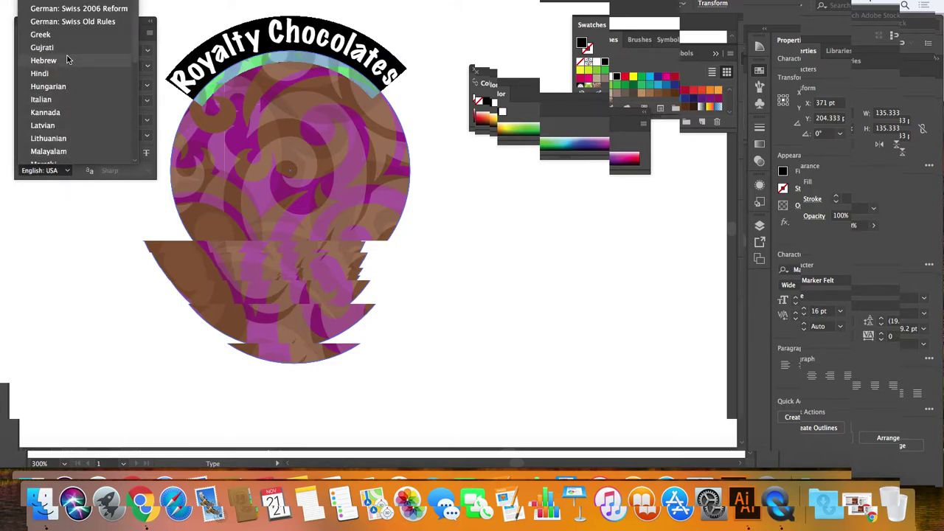
pyautogui.scroll(3, 66, 60)
pyautogui.click(65, 12)
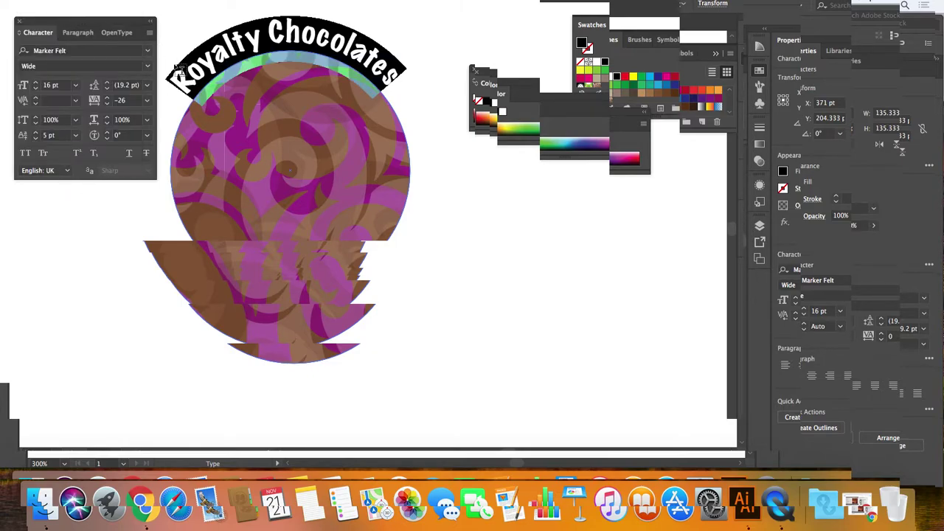
# - Reset the kerning between t and y of 'Royalty' from 37 to 0
pyautogui.click(205, 62)
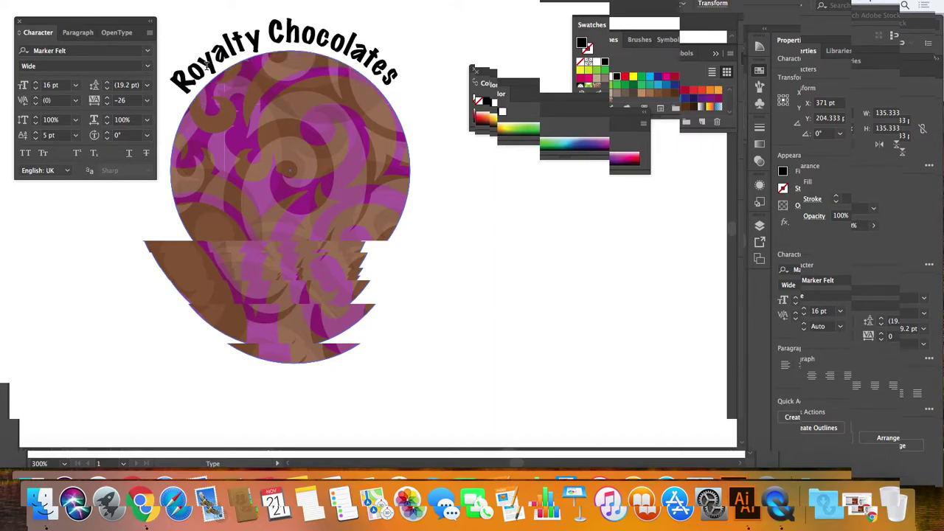
pyautogui.click(247, 42)
pyautogui.click(39, 101)
pyautogui.write('0')
pyautogui.press('Return')
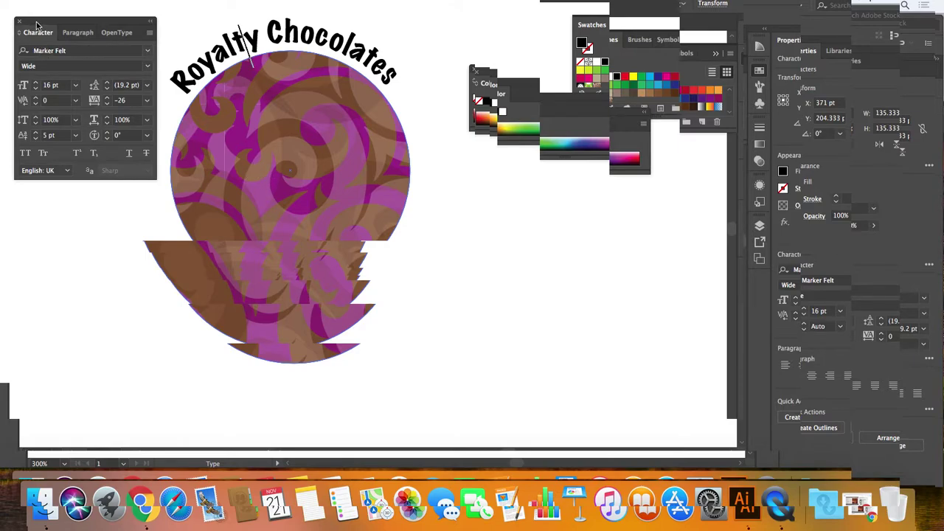
# - Duplicate the curved title onto the circle's bottom edge and zoom out to 200%
pyautogui.hscroll(3, 195, 163)
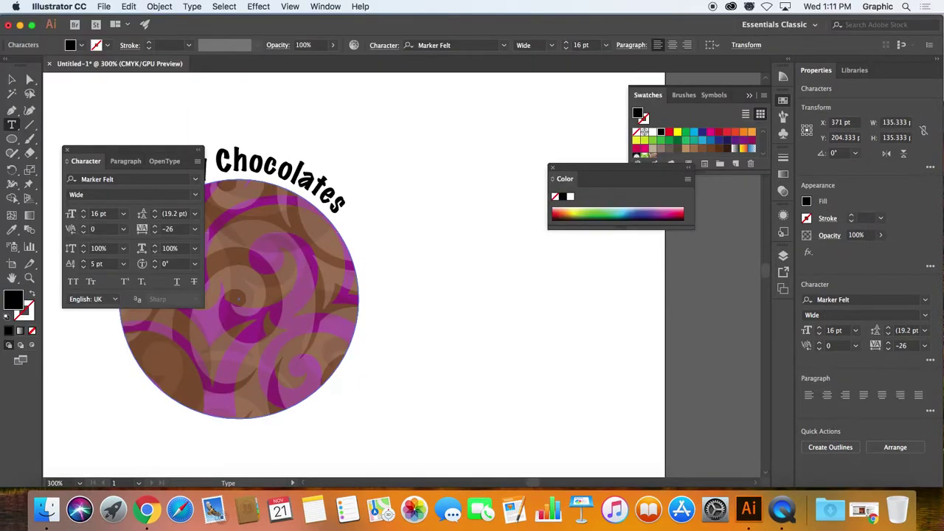
pyautogui.moveTo(133, 151); pyautogui.dragTo(513, 176)
pyautogui.click(12, 79)
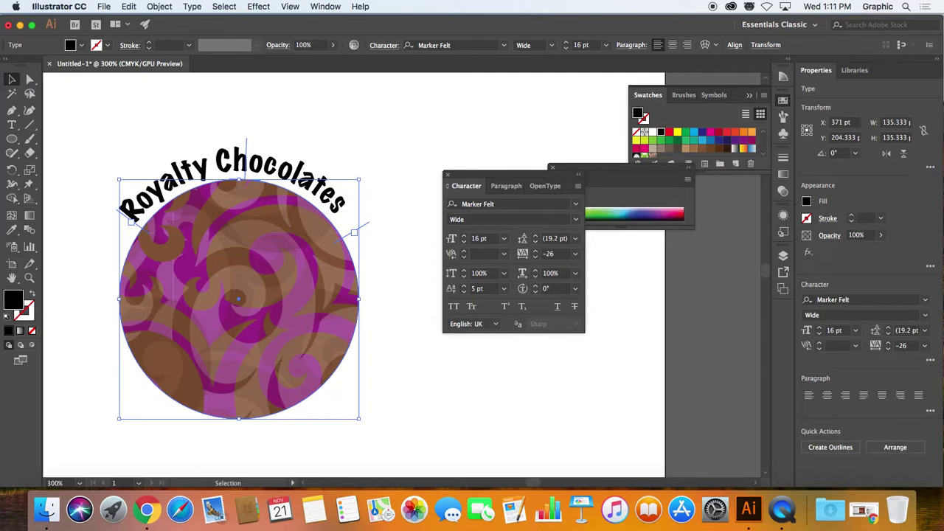
pyautogui.moveTo(246, 144); pyautogui.dragTo(231, 449)
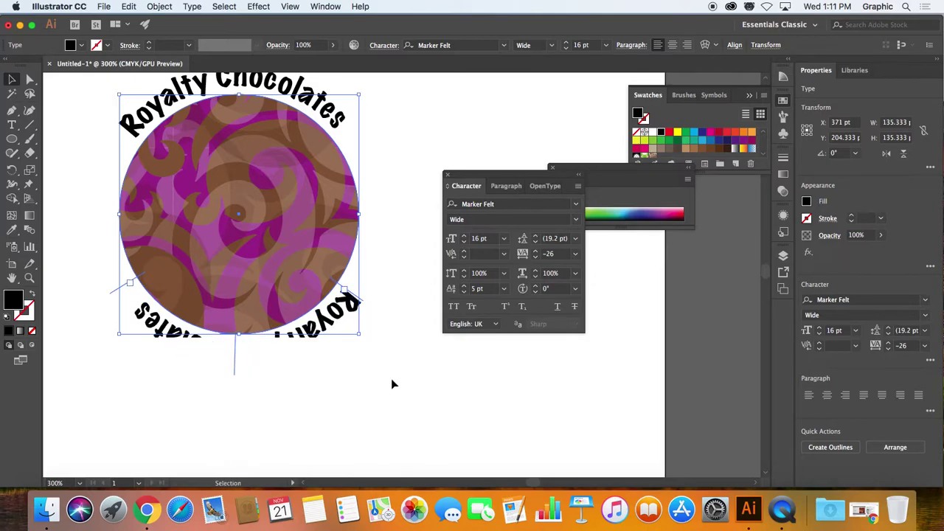
pyautogui.press('super+minus')
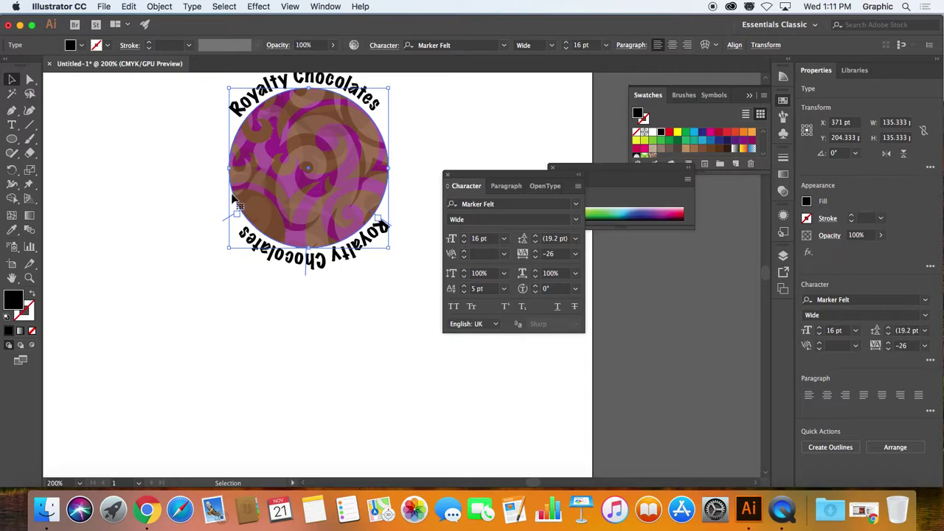
# - Flip the lower title copy inside the circle so it reads left to right along the bottom
pyautogui.moveTo(233, 199); pyautogui.dragTo(82, 318)
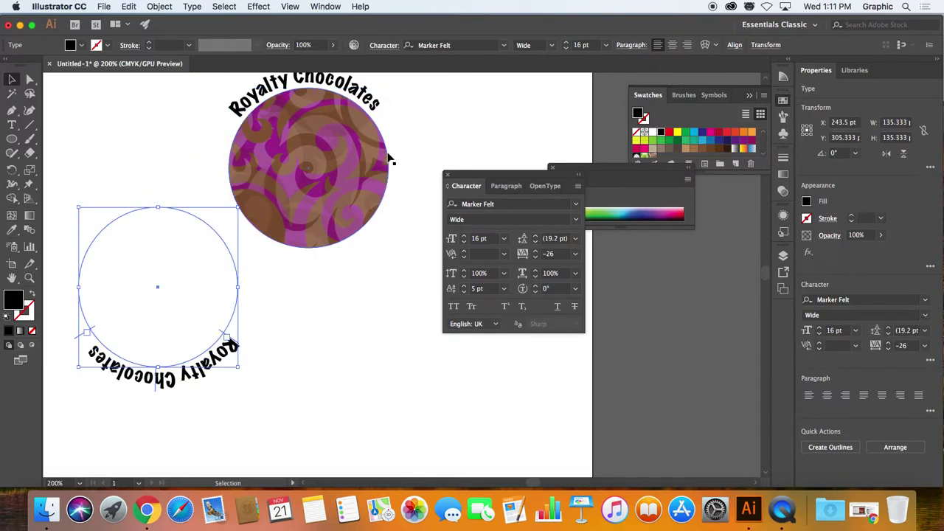
pyautogui.moveTo(389, 158); pyautogui.dragTo(530, 164)
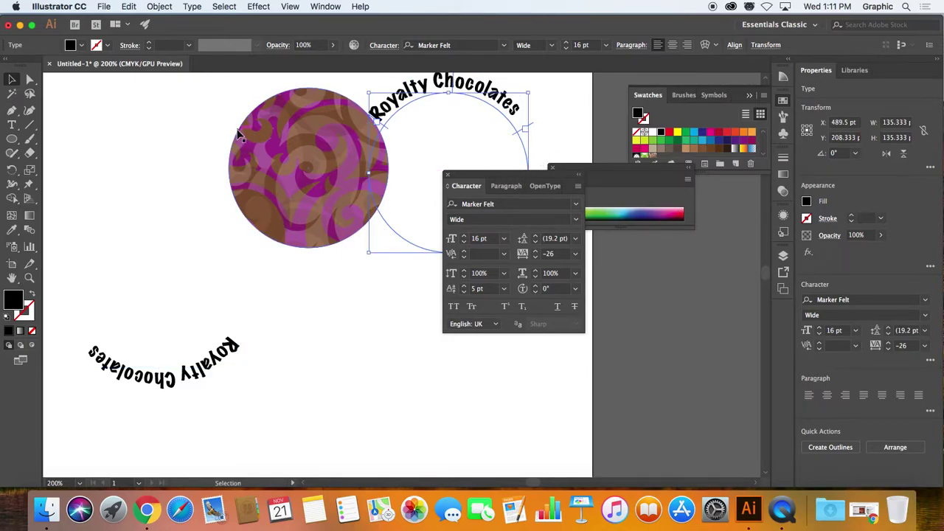
pyautogui.moveTo(238, 135); pyautogui.dragTo(101, 129)
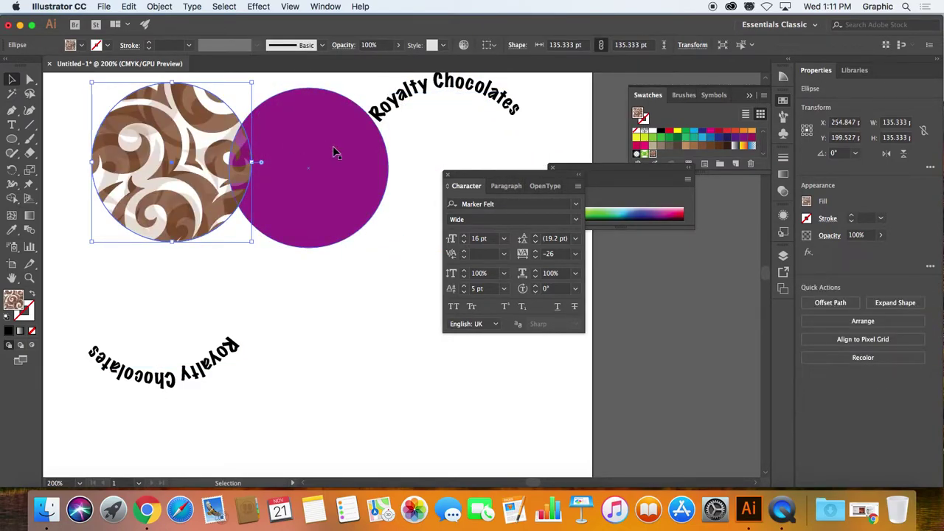
pyautogui.press('super+z')
pyautogui.press('super+z')
pyautogui.press('super+z')
pyautogui.press('super+z')
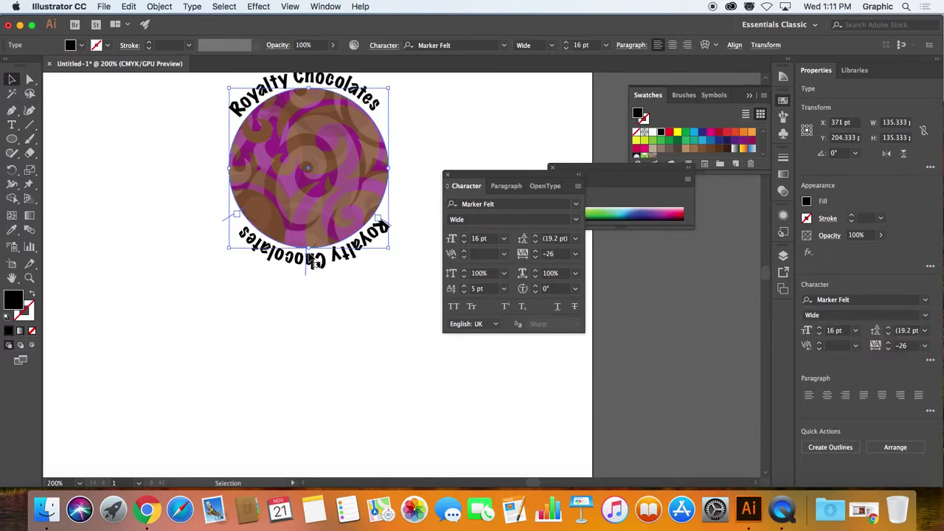
pyautogui.moveTo(306, 280); pyautogui.dragTo(304, 203)
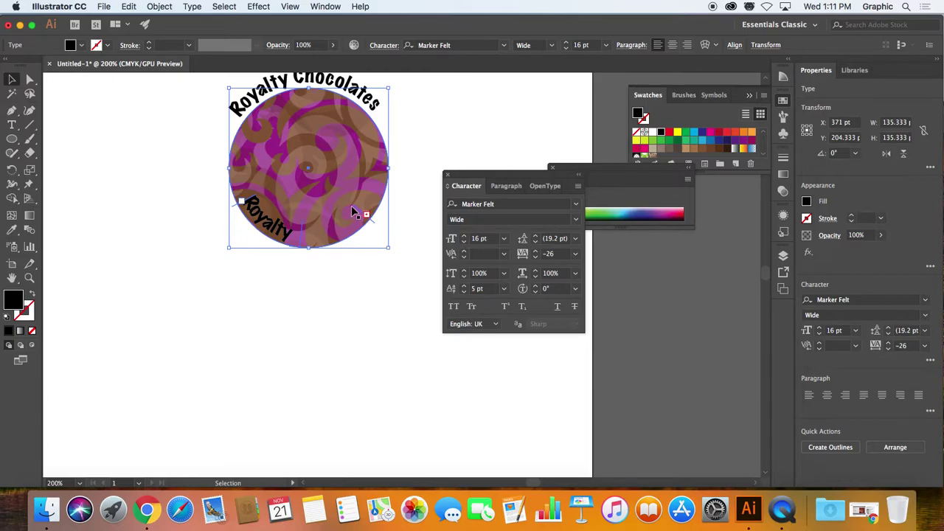
pyautogui.moveTo(363, 212)
pyautogui.mouseDown()
pyautogui.moveTo(359, 204)
pyautogui.moveTo(369, 202)
pyautogui.mouseUp()
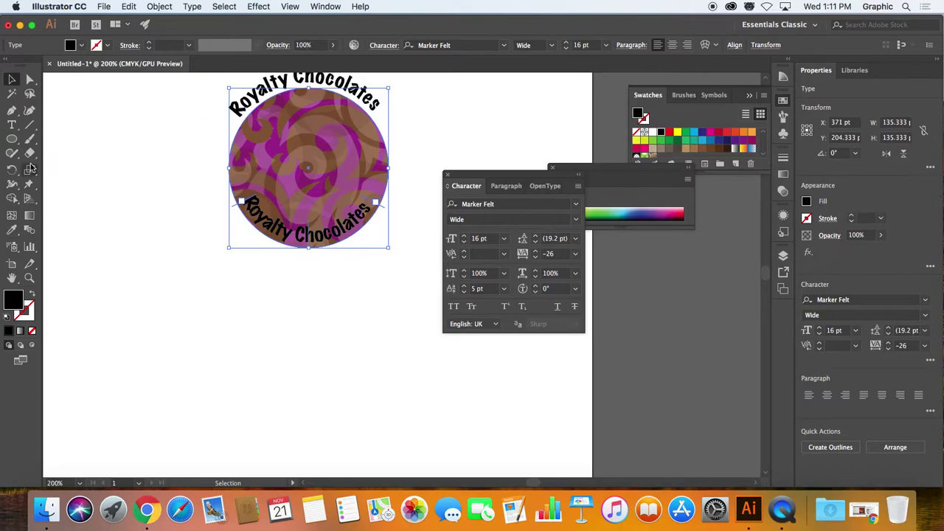
# - Select all of the bottom 'Royalty Chocolates' text with the Type tool, zoomed in on the logo
pyautogui.click(12, 124)
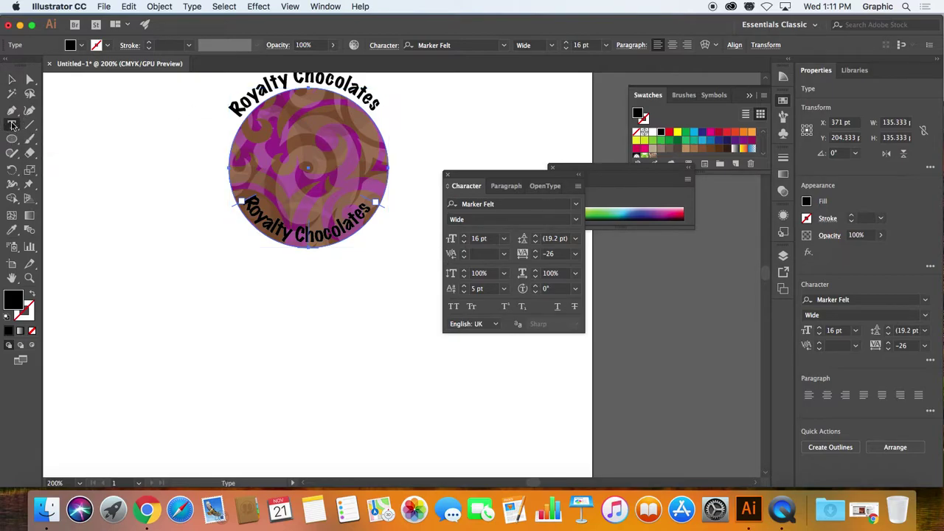
pyautogui.tripleClick(271, 230)
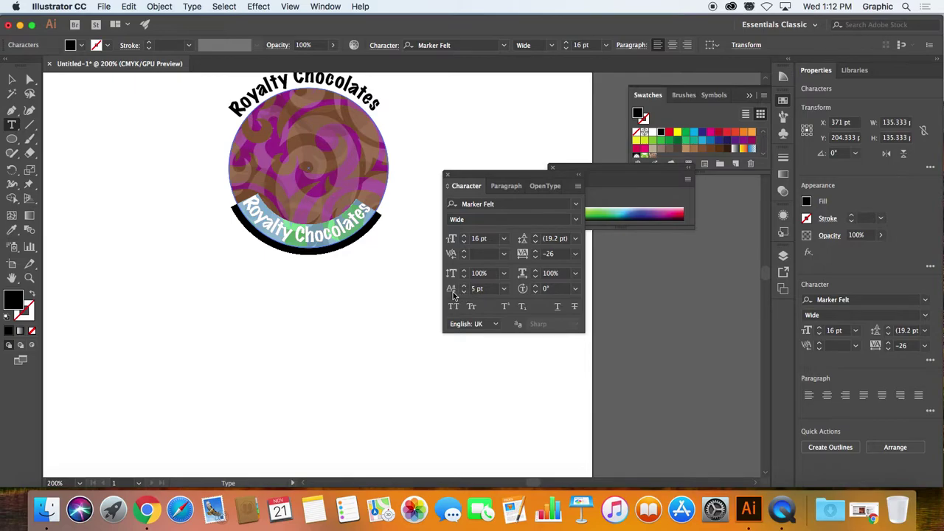
pyautogui.moveTo(464, 174); pyautogui.dragTo(410, 84)
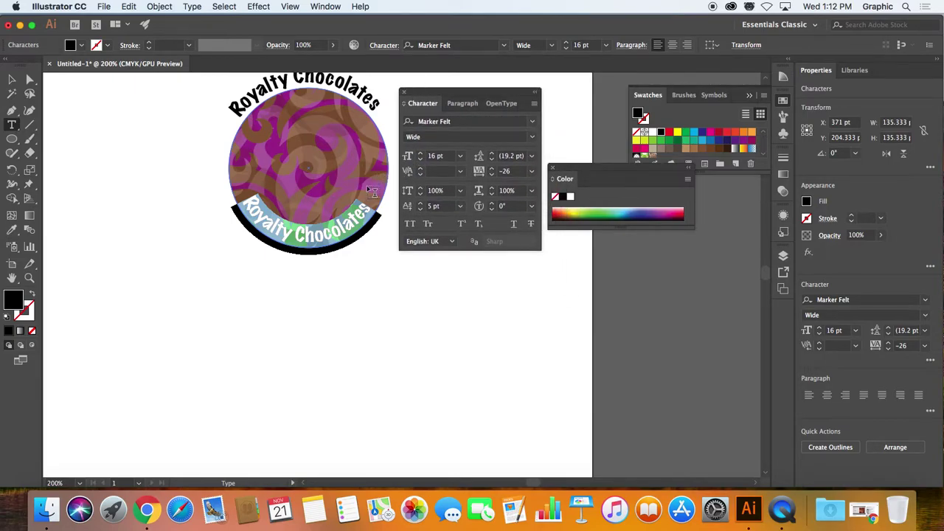
pyautogui.press('BackSpace')
pyautogui.keyDown('super'); pyautogui.click(367, 186); pyautogui.keyUp('super')
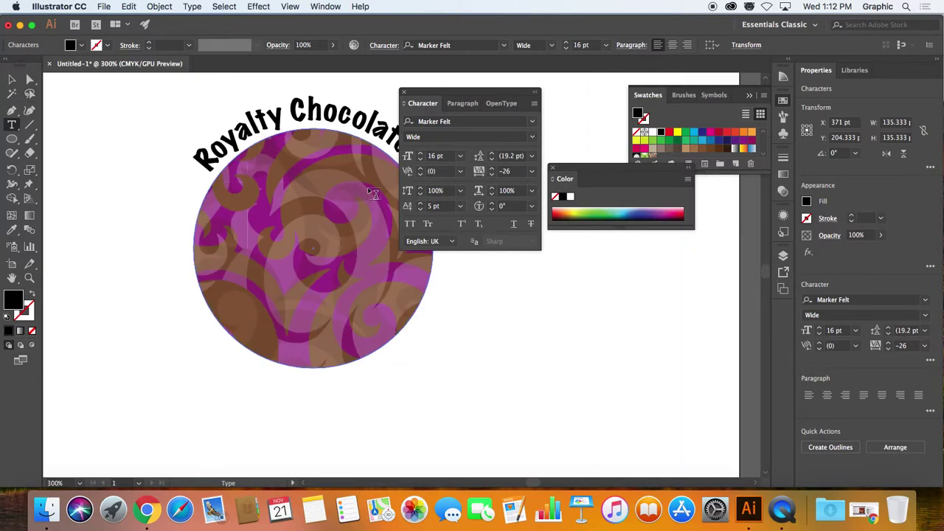
pyautogui.press('super+z')
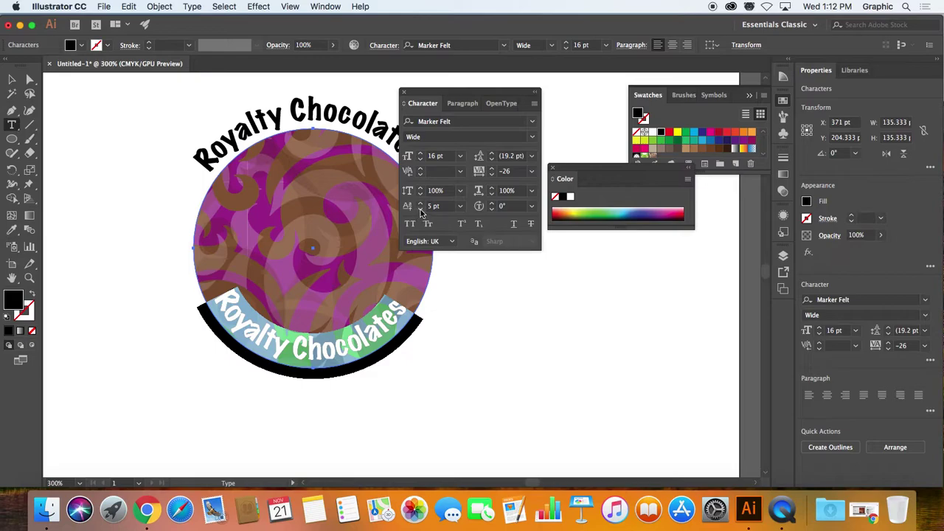
# - Step the bottom text's baseline shift down to -17 pt
pyautogui.click(420, 210)
pyautogui.click(420, 209)
pyautogui.click(420, 210)
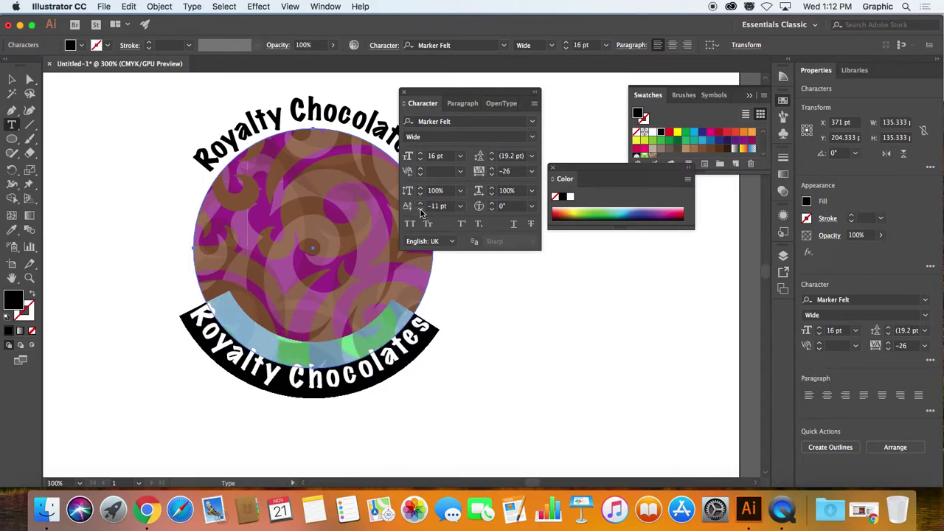
pyautogui.click(421, 211)
pyautogui.click(420, 210)
pyautogui.click(420, 210)
pyautogui.click(420, 211)
pyautogui.click(421, 211)
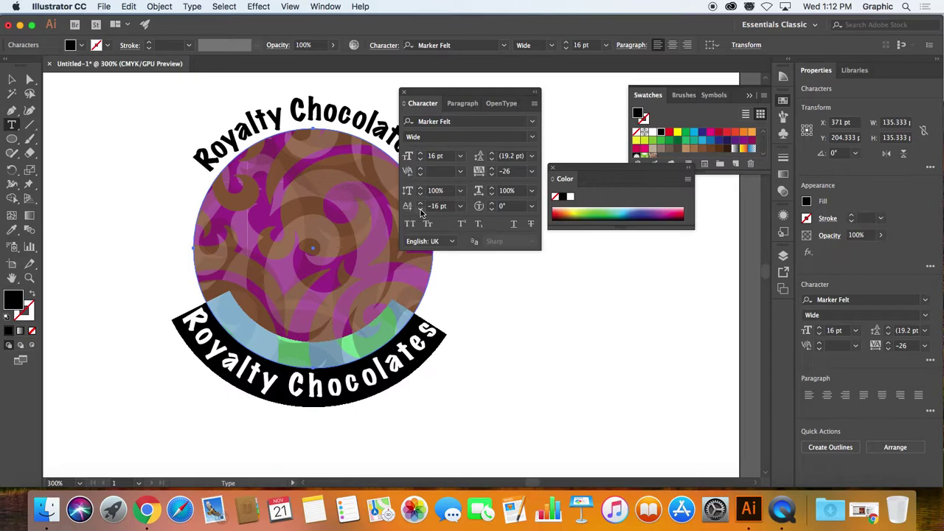
pyautogui.click(421, 210)
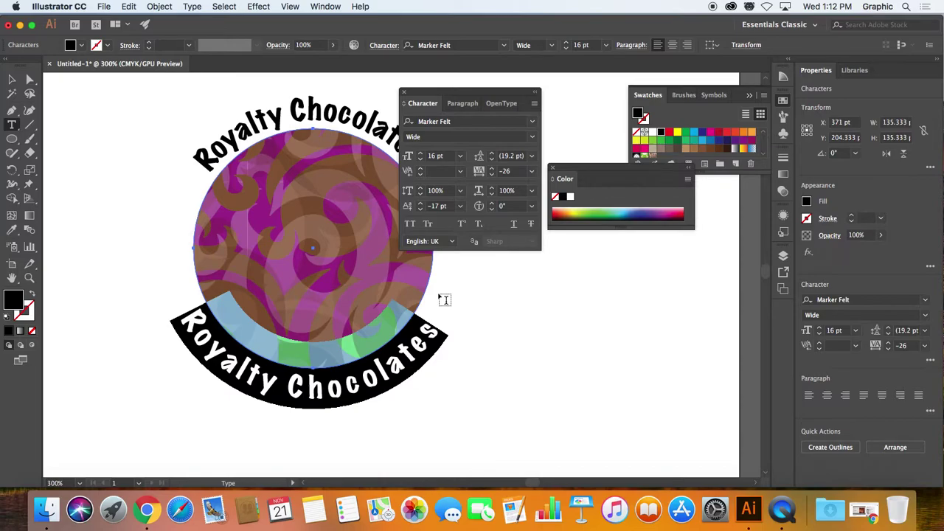
# - Set the bottom arc's tracking to -100
pyautogui.click(492, 174)
pyautogui.click(492, 175)
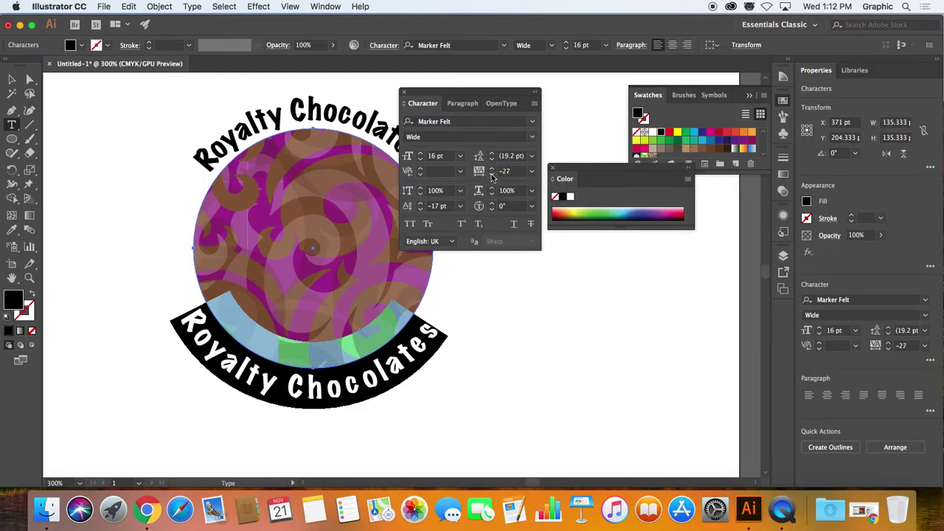
pyautogui.click(533, 172)
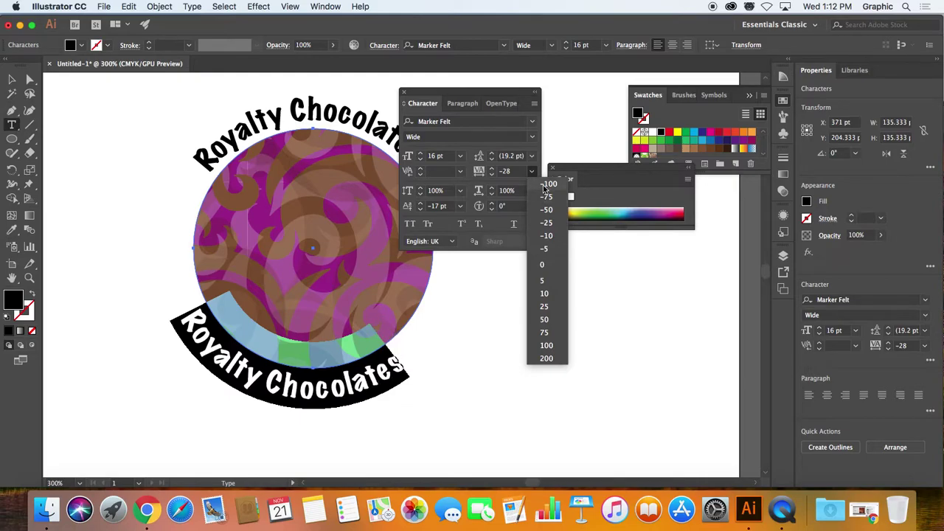
pyautogui.click(546, 186)
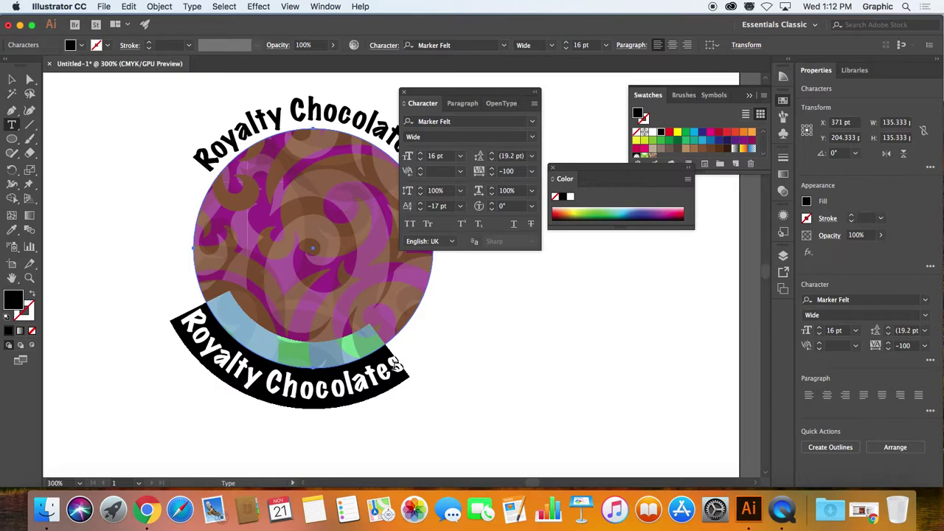
pyautogui.click(396, 364)
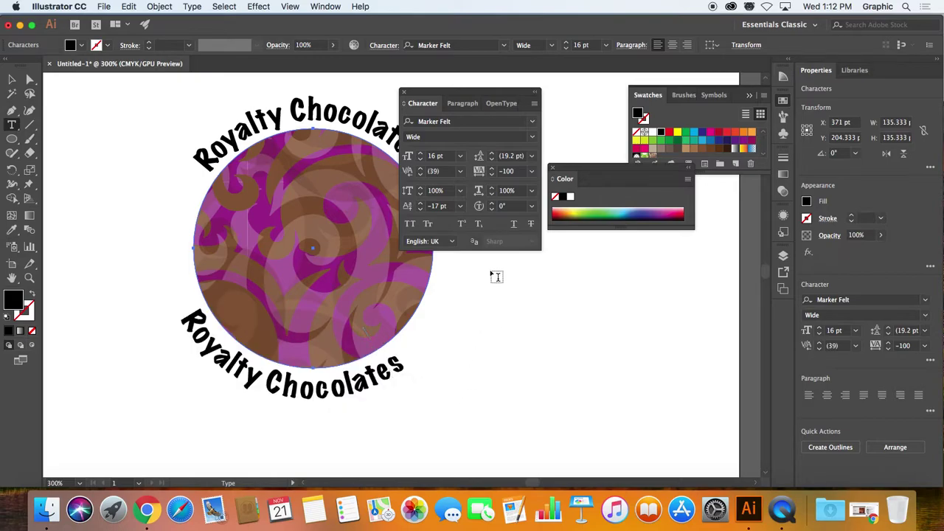
pyautogui.click(507, 173)
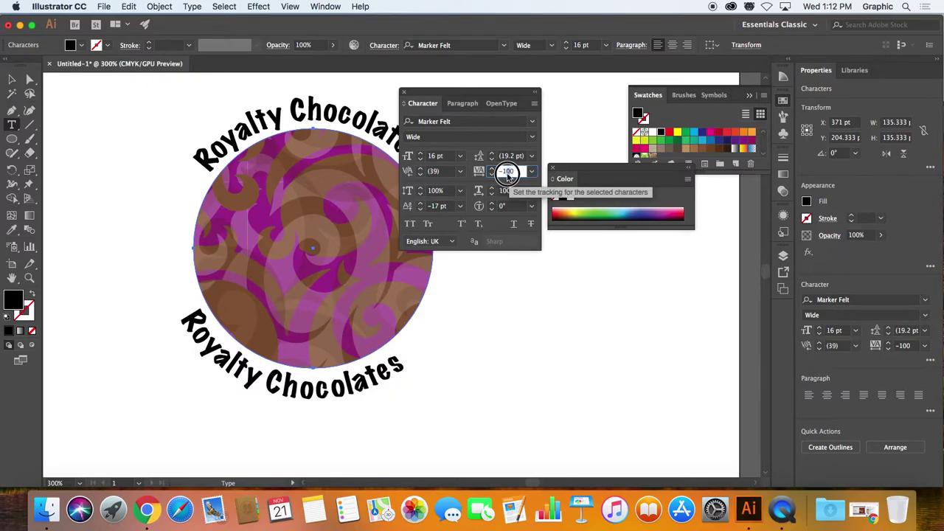
pyautogui.write('-120')
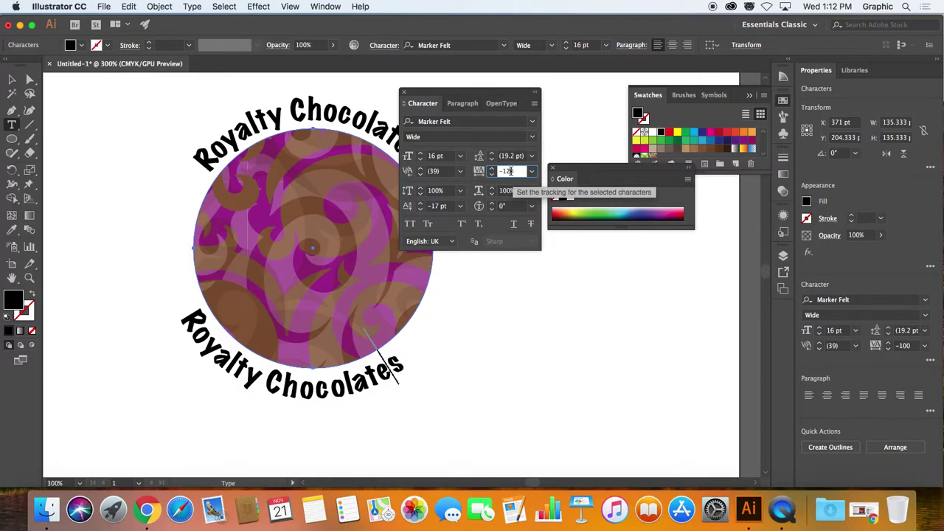
# - Kern letter pairs in 'Chocolates': 0, 0 between c and o, and 32 between h and o
pyautogui.click(432, 172)
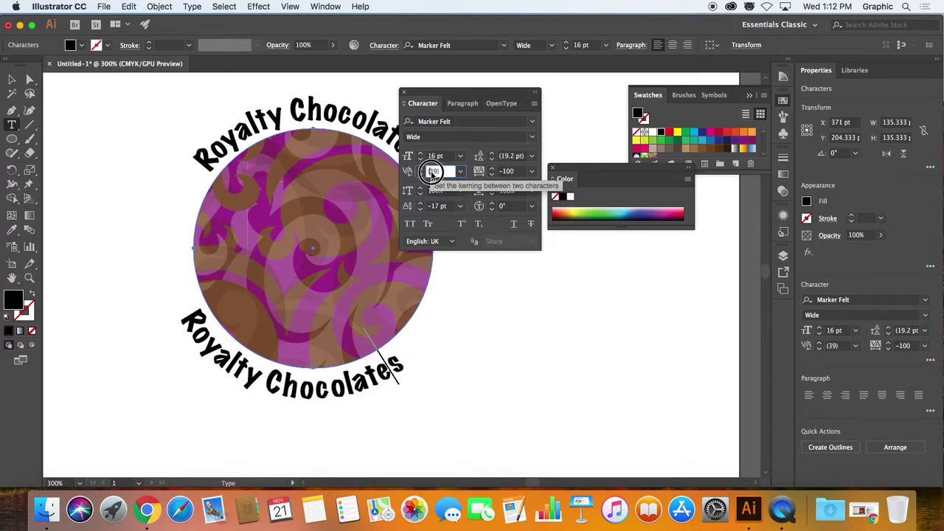
pyautogui.click(432, 172)
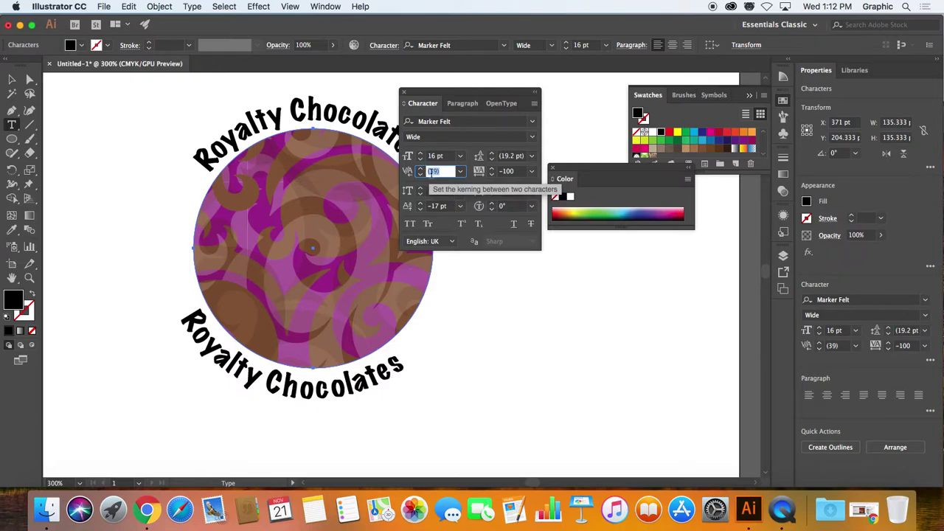
pyautogui.write('0')
pyautogui.press('Return')
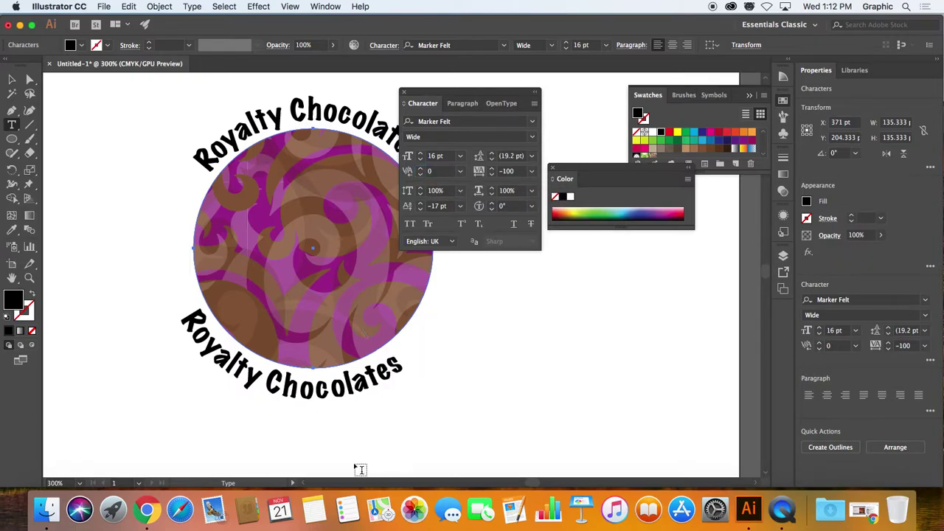
pyautogui.click(331, 387)
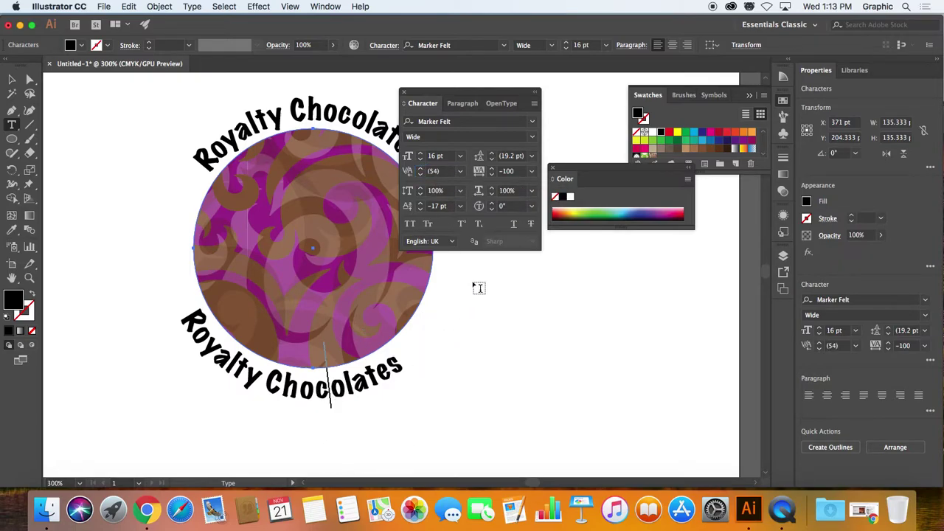
pyautogui.click(432, 171)
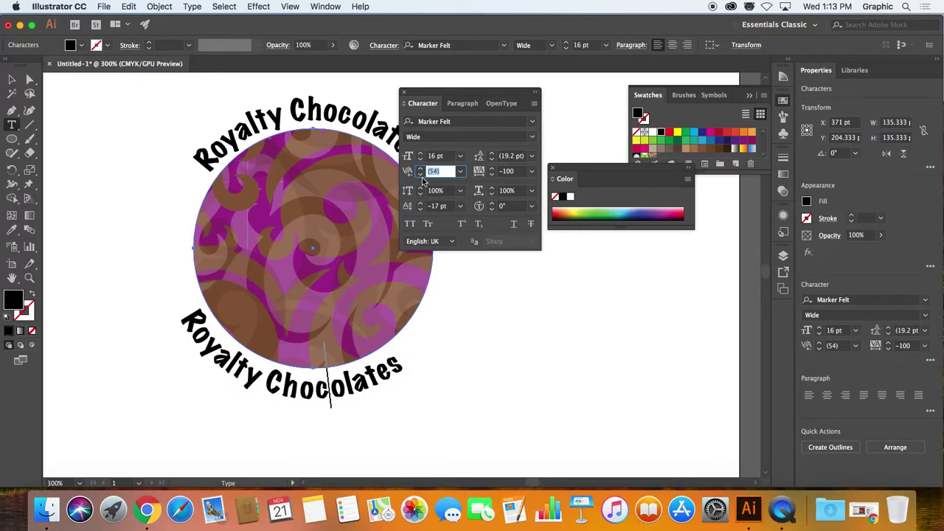
pyautogui.write('0')
pyautogui.press('Return')
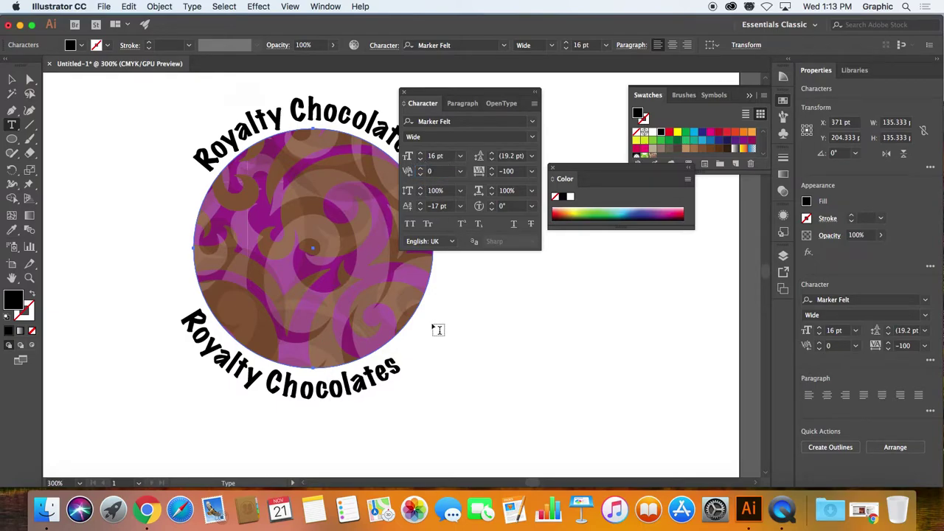
pyautogui.click(300, 390)
pyautogui.click(445, 173)
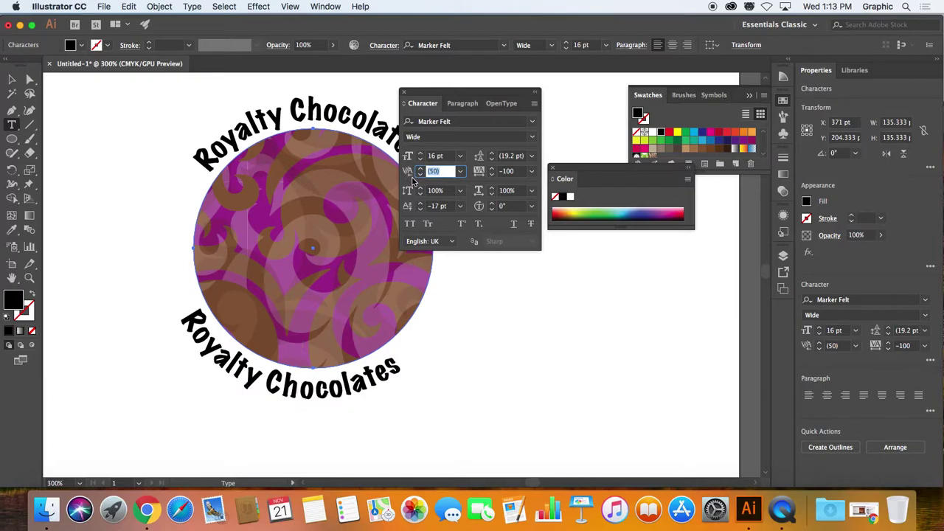
pyautogui.write('32')
pyautogui.press('Return')
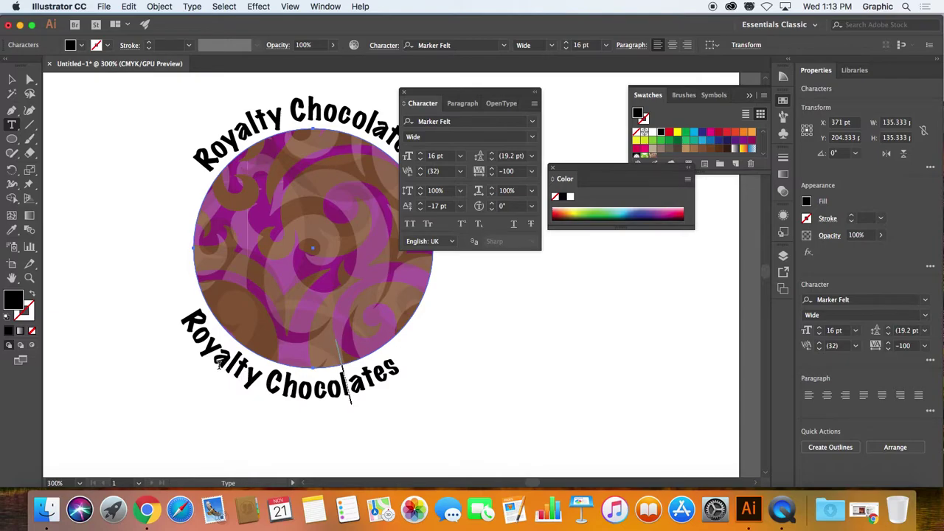
# - Replace the bottom arc's wording by typing 'For the King or Queen in'
pyautogui.press('Escape')
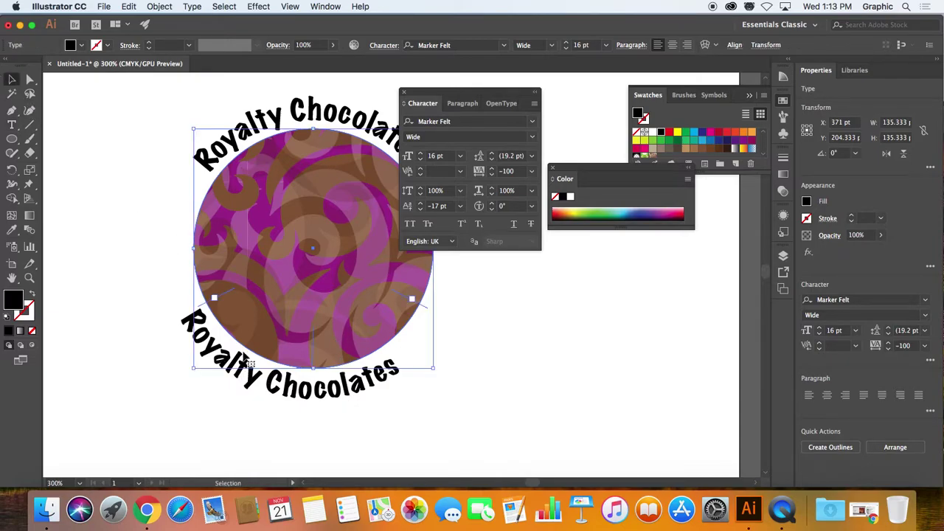
pyautogui.doubleClick(270, 391)
pyautogui.press('super+a')
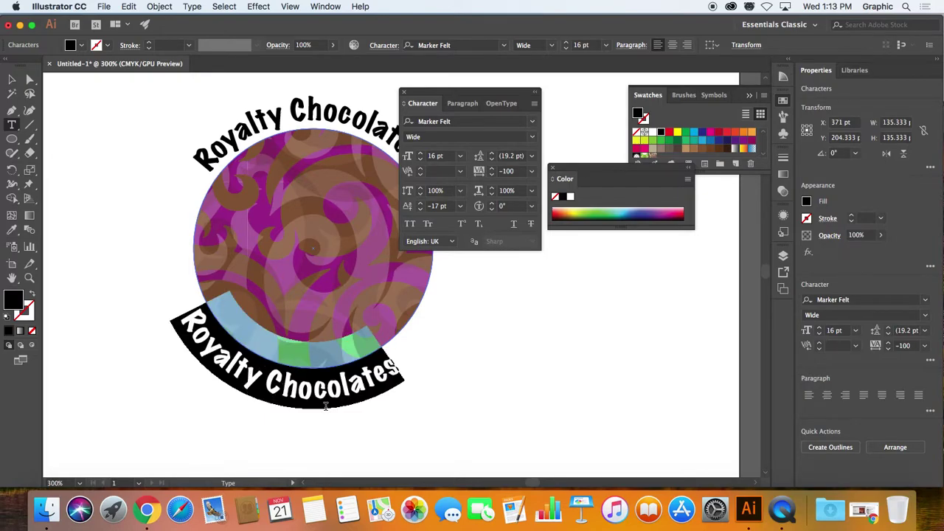
pyautogui.write('Fo')
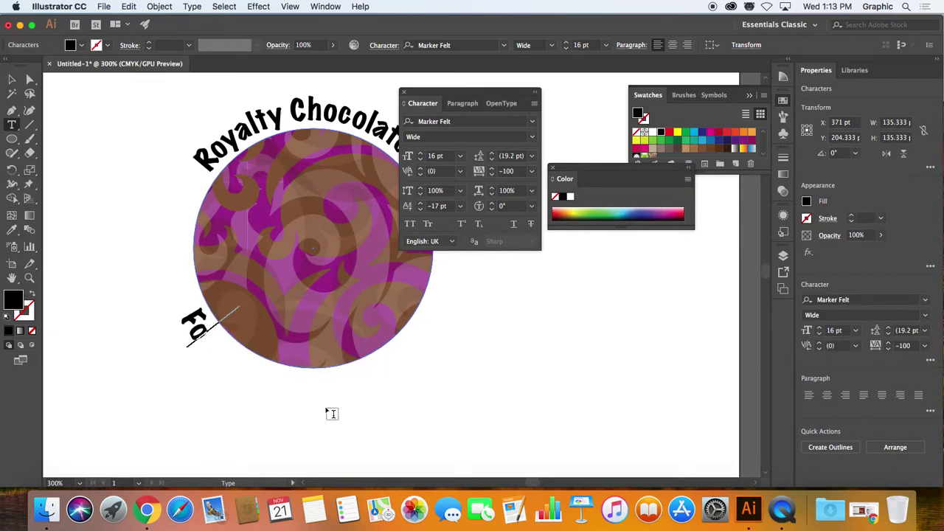
pyautogui.write('r the Ki')
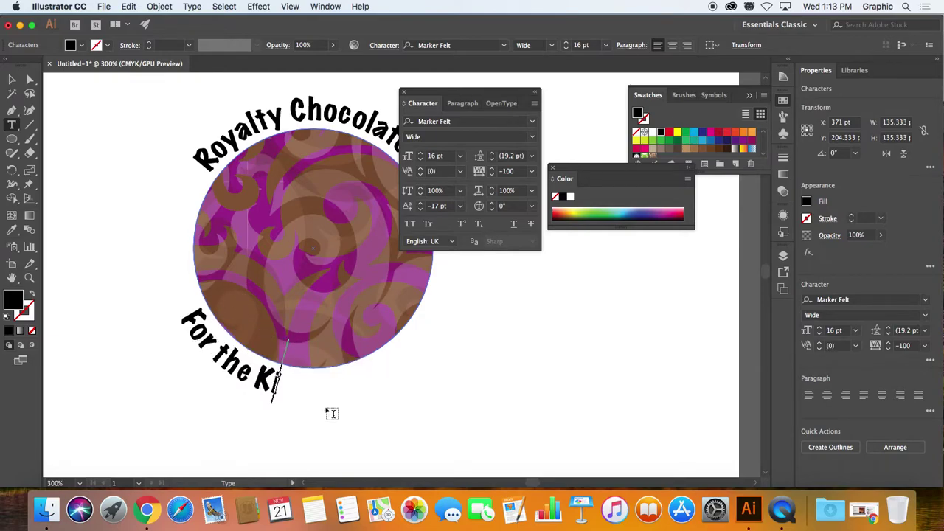
pyautogui.write('ng or Queen in')
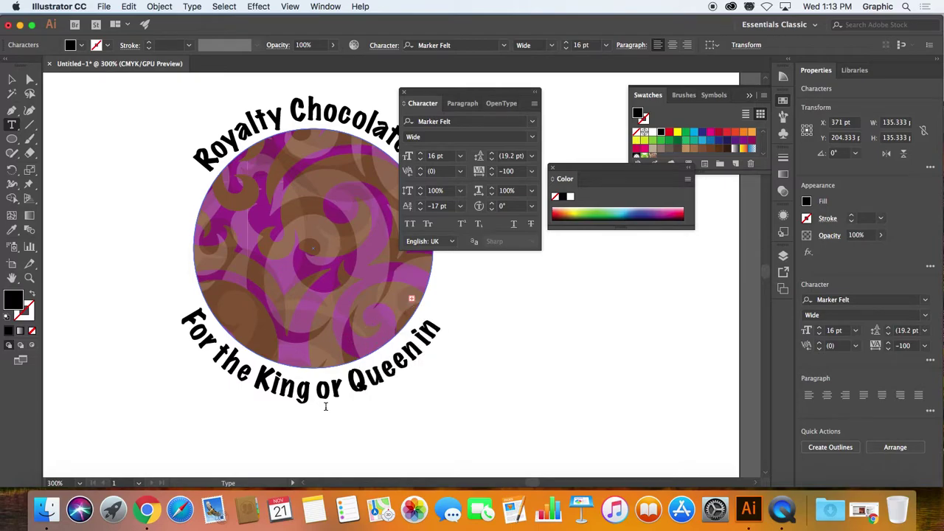
# - Extend the bottom text path to show 'you!' and centre the tagline under the circle
pyautogui.click(13, 79)
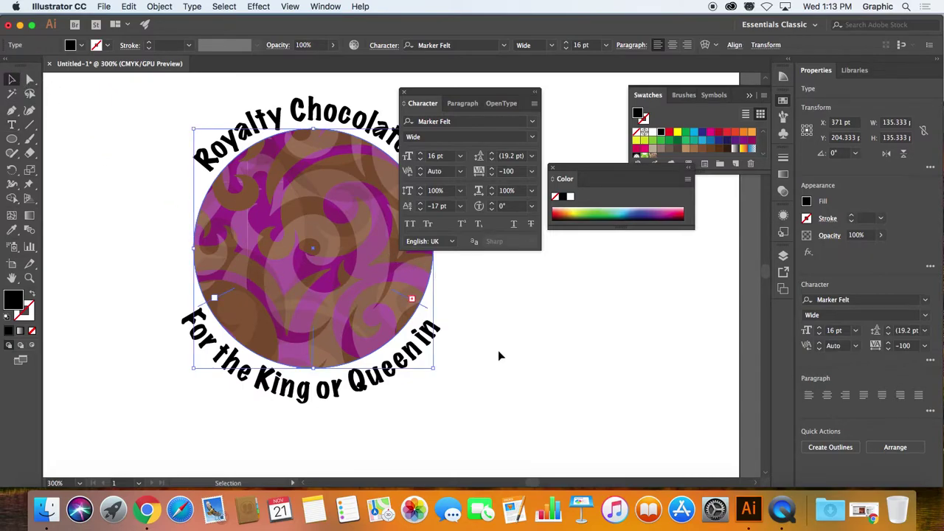
pyautogui.moveTo(428, 310); pyautogui.dragTo(447, 268)
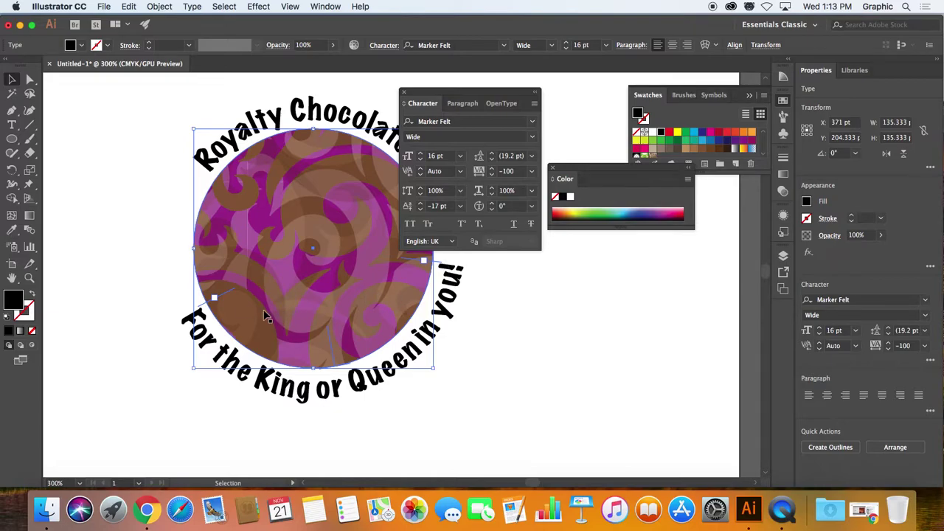
pyautogui.moveTo(328, 332); pyautogui.dragTo(306, 335)
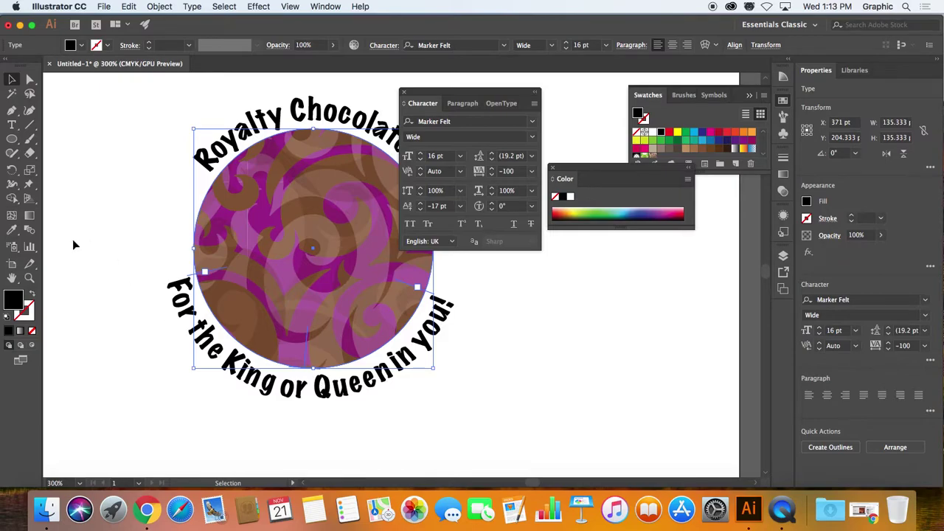
# - Fill the top and bottom curved text with the dark brown C=50 M=70 Y=80 K=70 swatch
pyautogui.doubleClick(289, 117)
pyautogui.press('super+a')
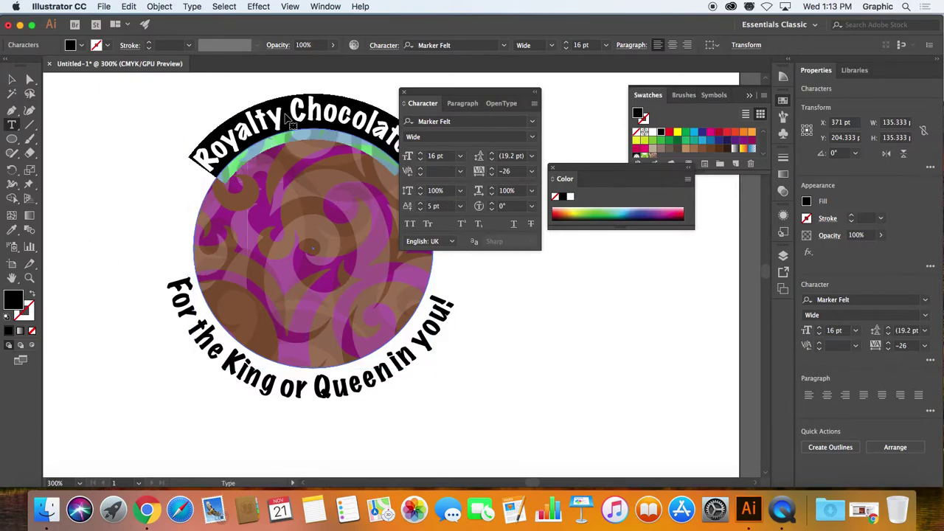
pyautogui.click(719, 150)
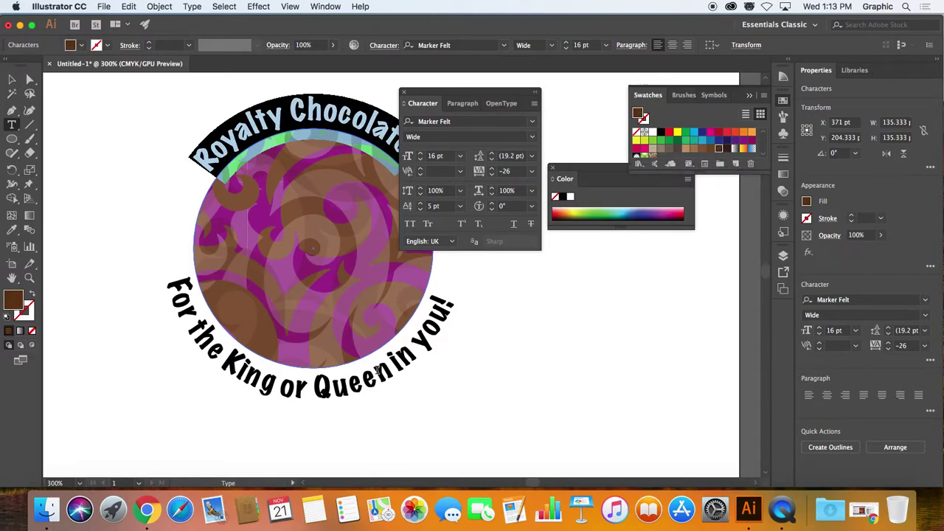
pyautogui.click(377, 371)
pyautogui.press('super+a')
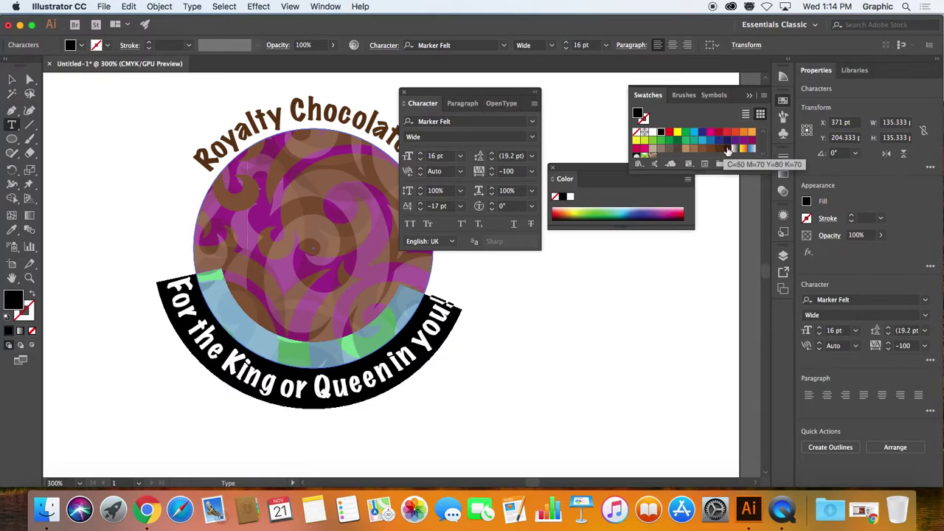
pyautogui.click(727, 149)
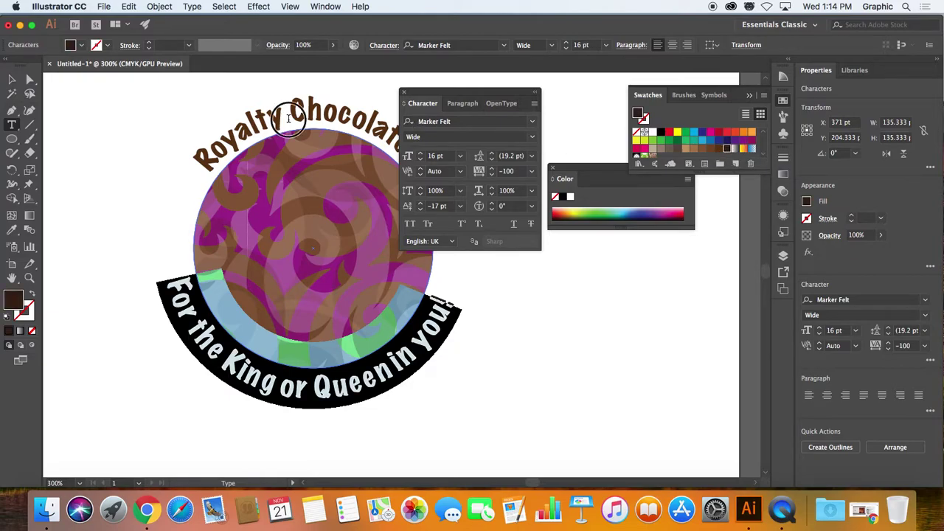
pyautogui.click(287, 119)
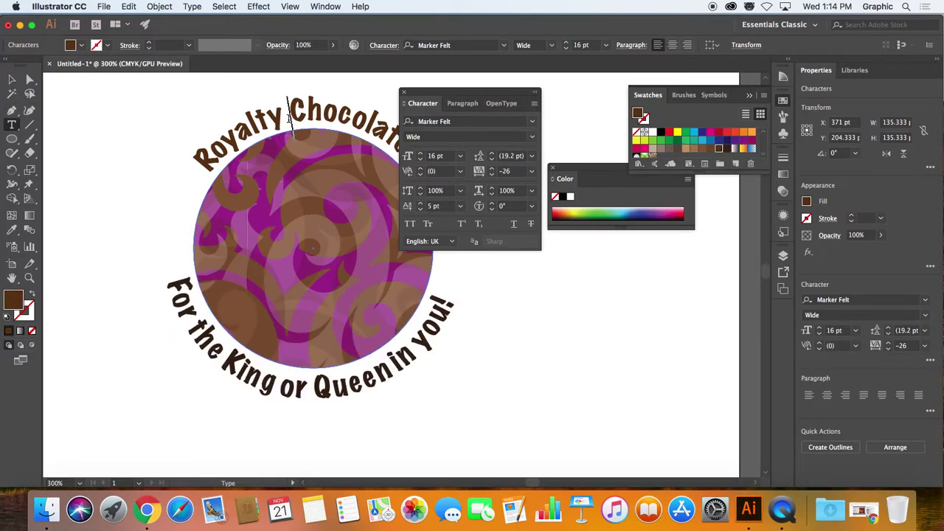
pyautogui.tripleClick(298, 118)
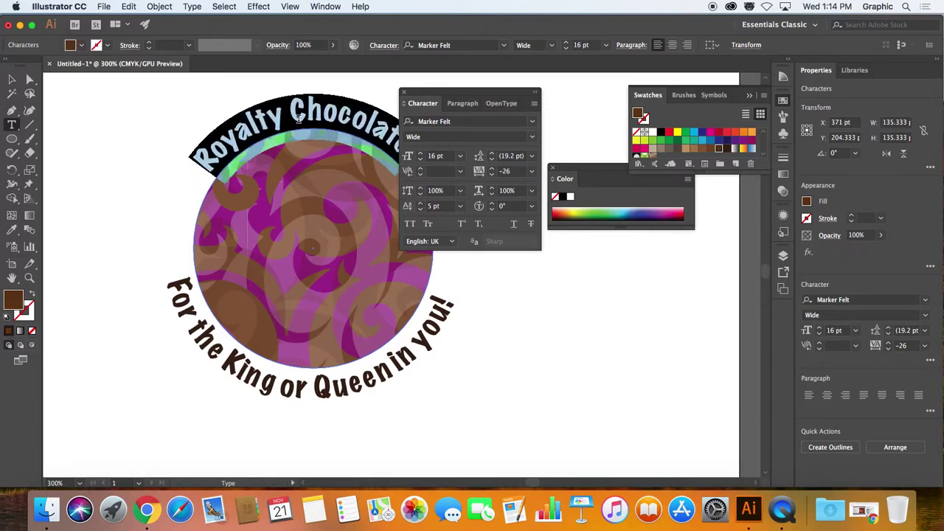
pyautogui.click(722, 151)
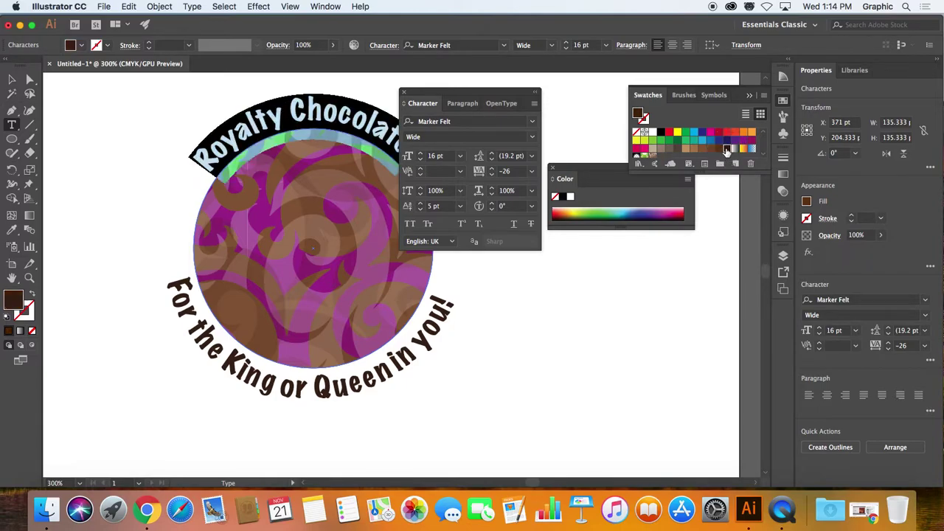
pyautogui.click(250, 131)
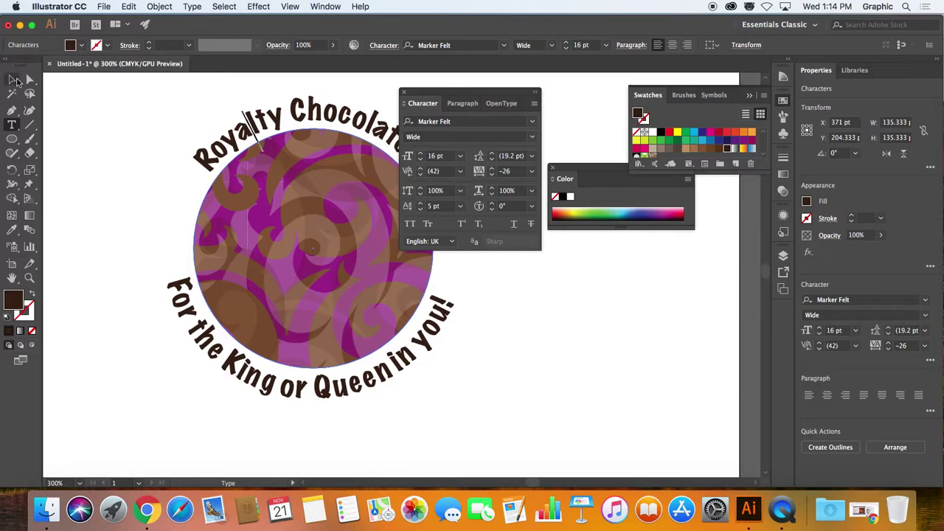
pyautogui.click(12, 79)
pyautogui.click(124, 107)
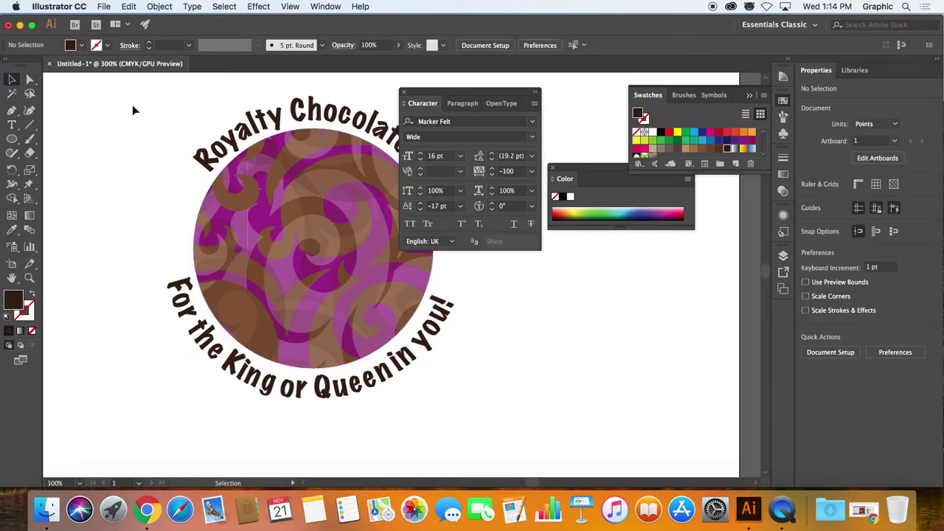
# - Convert the top 'Royalty Chocolates' path text to outlines with Type > Create Outlines
pyautogui.moveTo(430, 96); pyautogui.dragTo(555, 141)
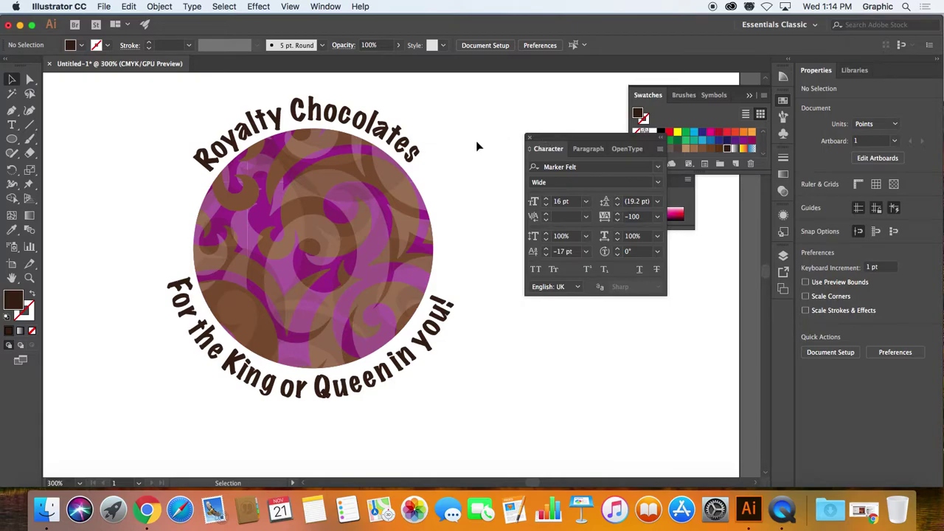
pyautogui.click(319, 124)
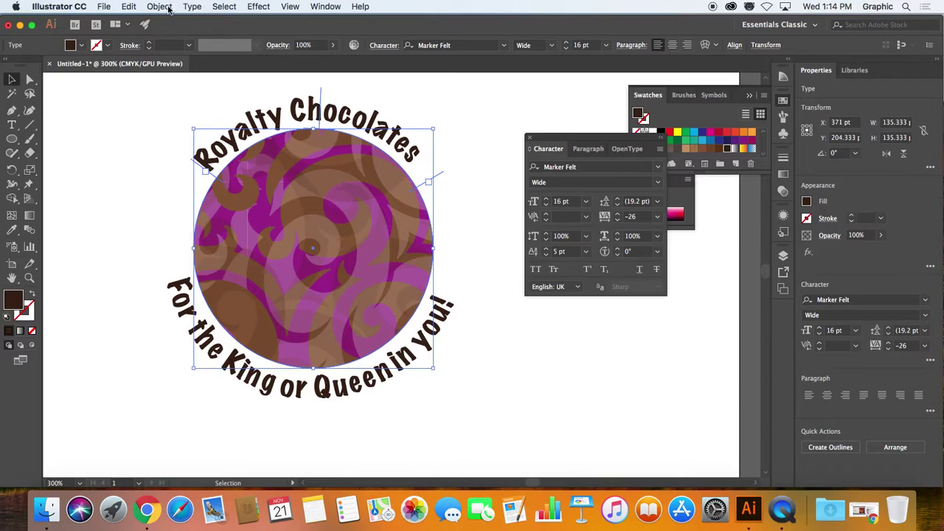
pyautogui.click(191, 6)
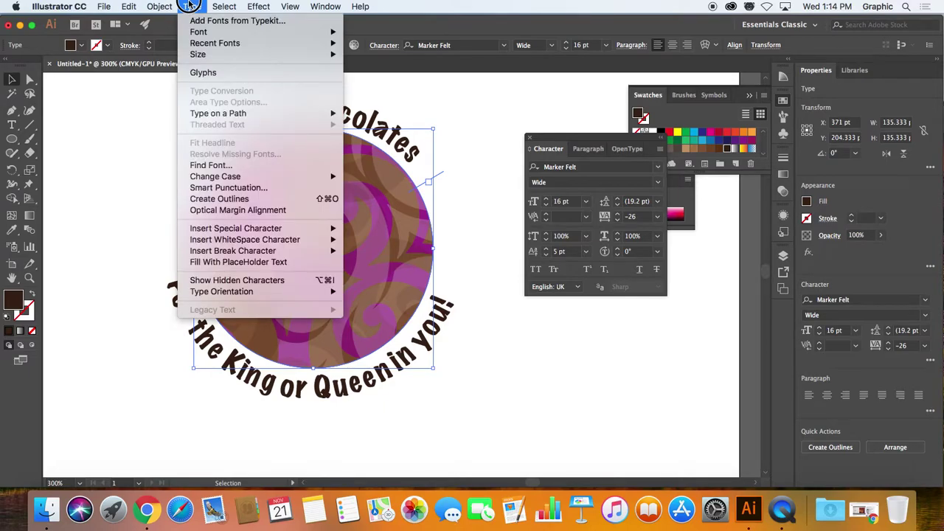
pyautogui.click(227, 199)
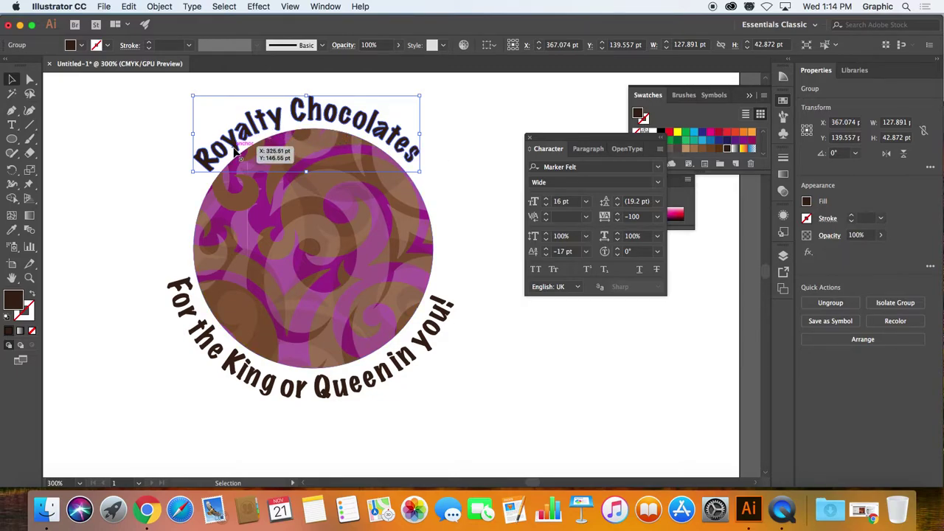
# - Duplicate the outlined title and test drips by pulling anchors of the copy's R and o
pyautogui.moveTo(236, 153); pyautogui.dragTo(521, 386)
pyautogui.click(29, 79)
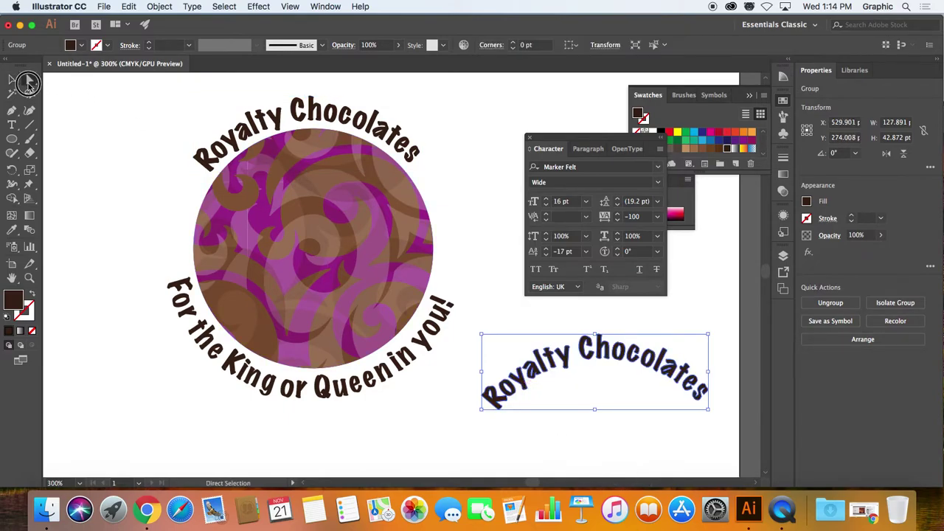
pyautogui.click(542, 429)
pyautogui.click(492, 404)
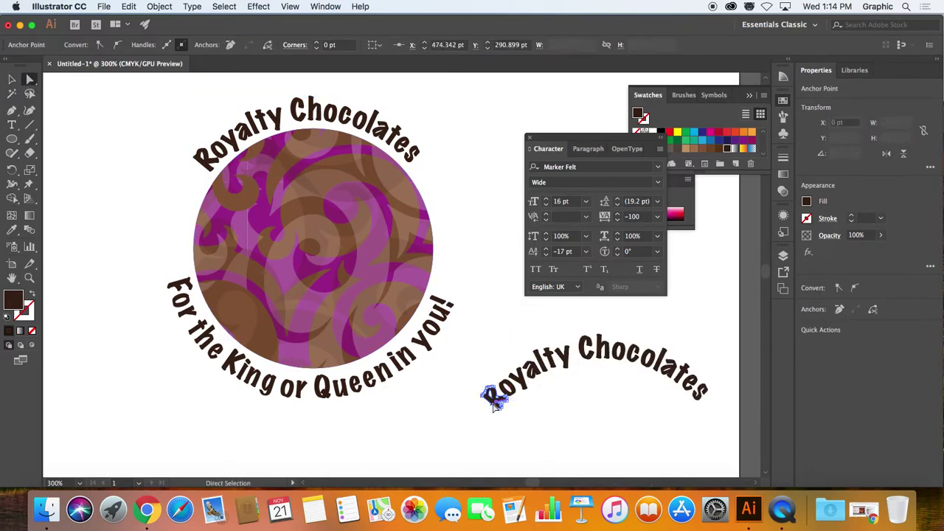
pyautogui.moveTo(493, 401); pyautogui.dragTo(482, 408)
pyautogui.click(534, 407)
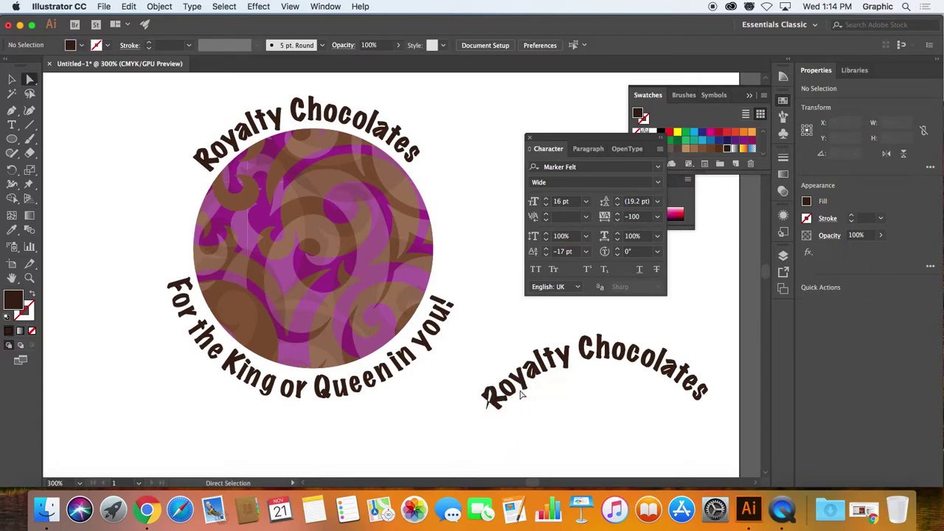
pyautogui.moveTo(537, 398)
pyautogui.mouseDown()
pyautogui.moveTo(527, 386)
pyautogui.moveTo(533, 410)
pyautogui.mouseUp()
pyautogui.click(574, 432)
# - Delete the test copy of the title and select the bottom curved text line
pyautogui.moveTo(502, 308); pyautogui.dragTo(723, 458)
pyautogui.press('Delete')
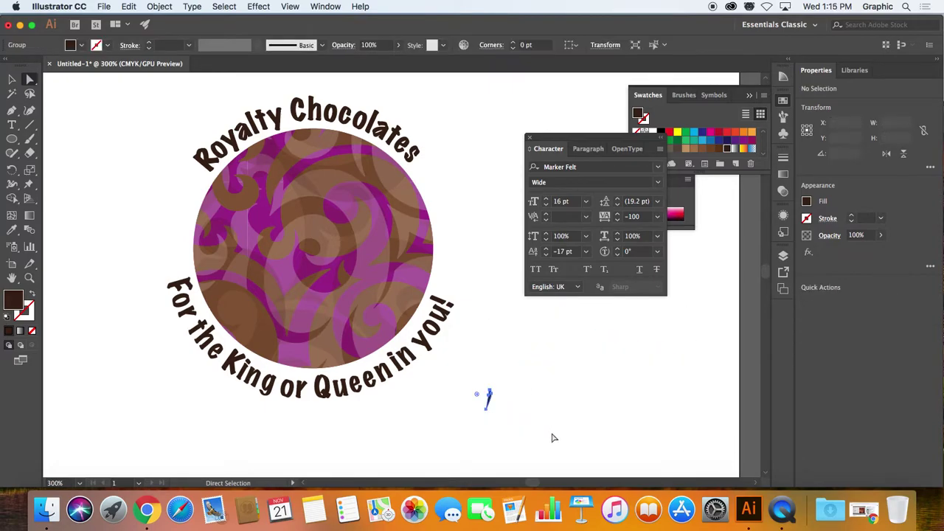
pyautogui.press('Delete')
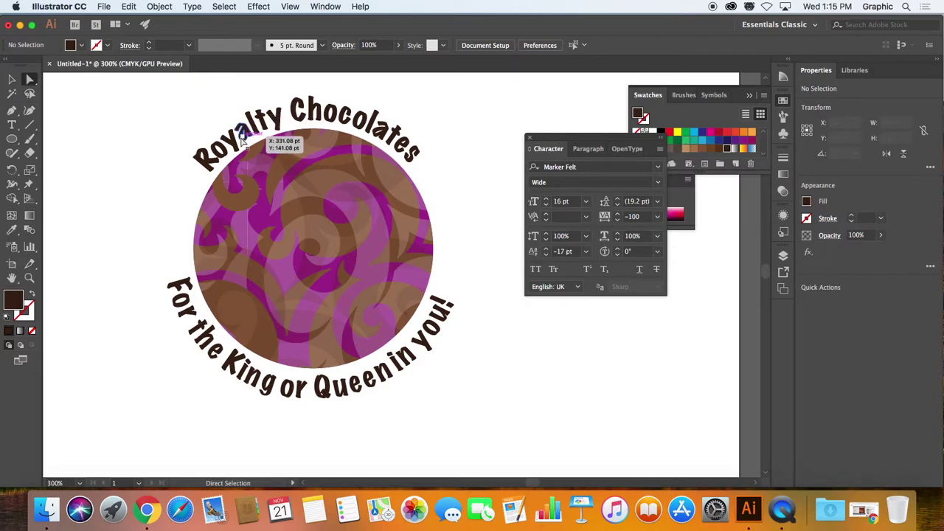
pyautogui.click(290, 387)
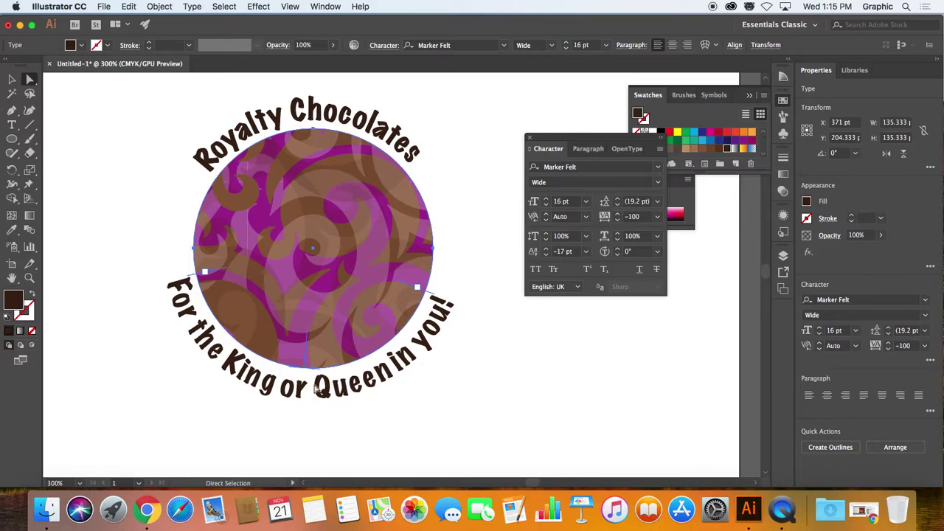
# - Convert the curved bottom line 'For the King or Queen in you!' to outlines
pyautogui.click(189, 8)
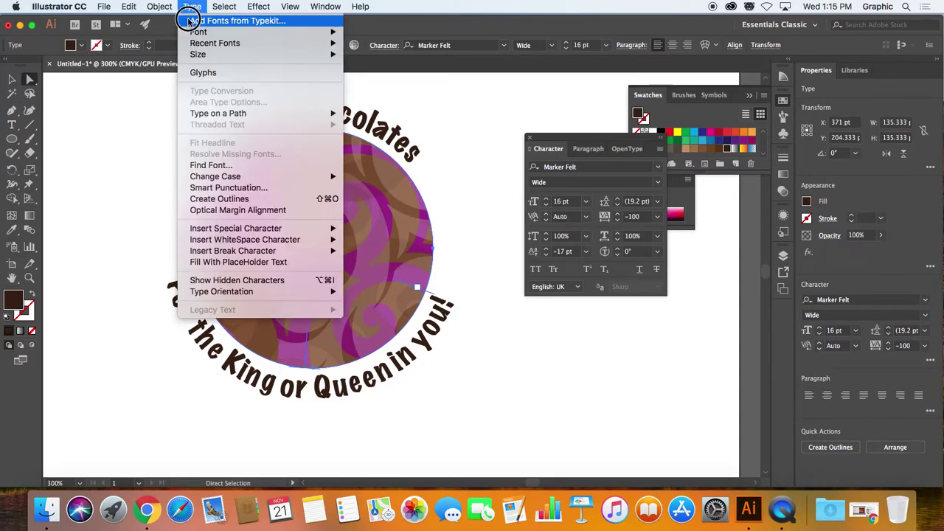
pyautogui.click(219, 198)
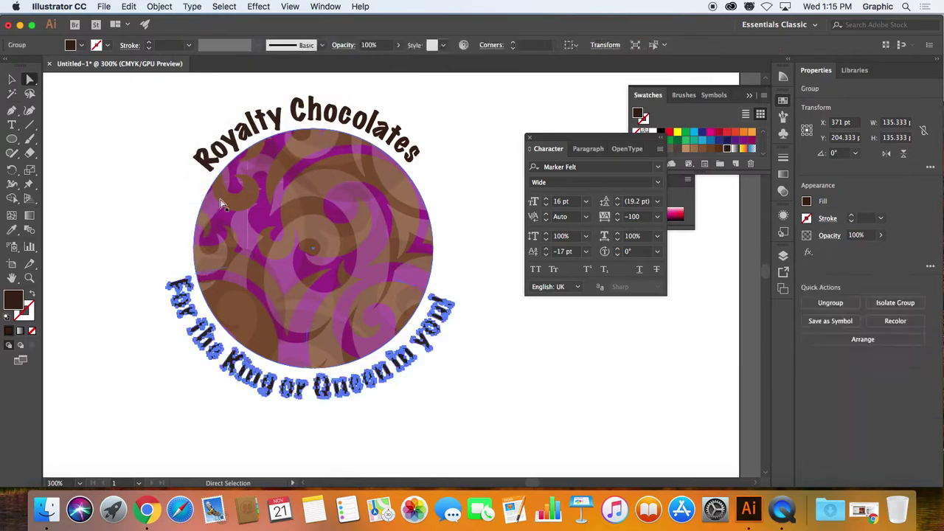
pyautogui.click(104, 270)
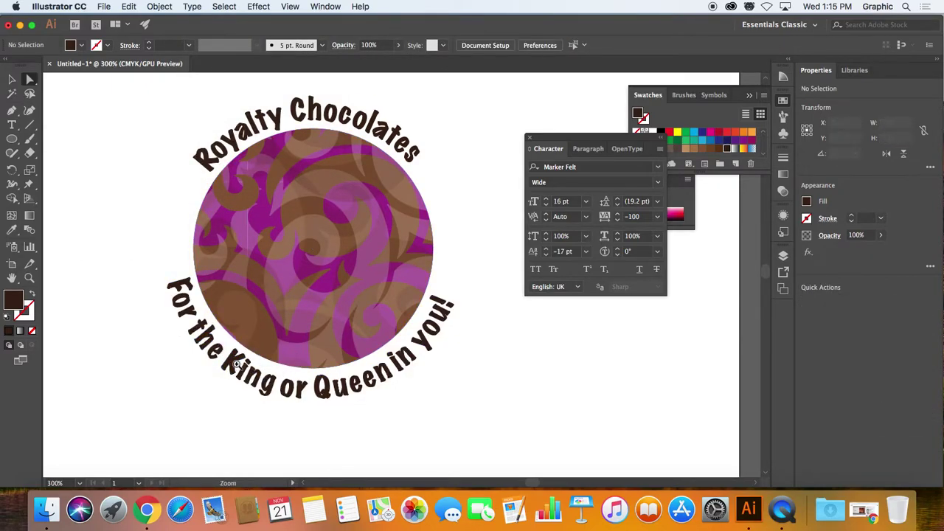
# - Zoom in on Queen and stretch the Q's tail down into a drip
pyautogui.click(313, 395)
pyautogui.moveTo(408, 287); pyautogui.dragTo(409, 291)
pyautogui.click(399, 288)
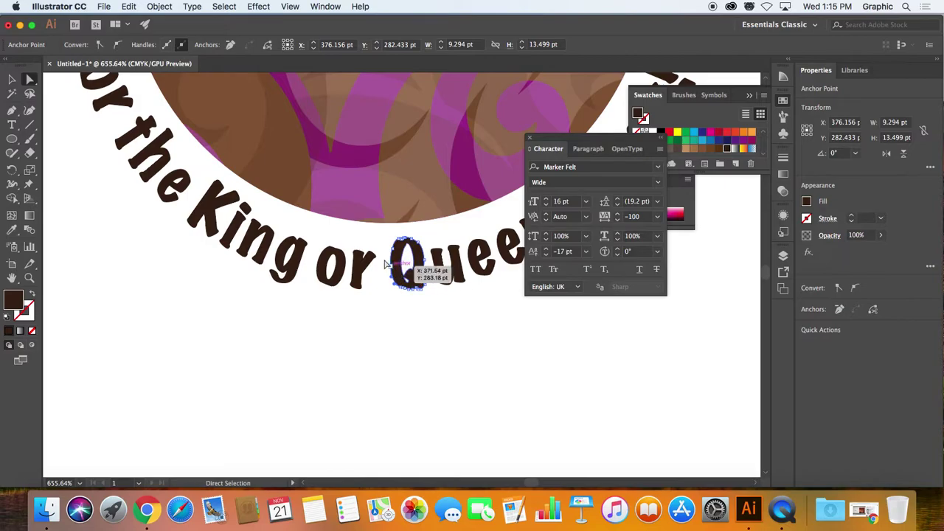
pyautogui.press('super+space')
pyautogui.moveTo(382, 262); pyautogui.dragTo(418, 333)
pyautogui.click(446, 346)
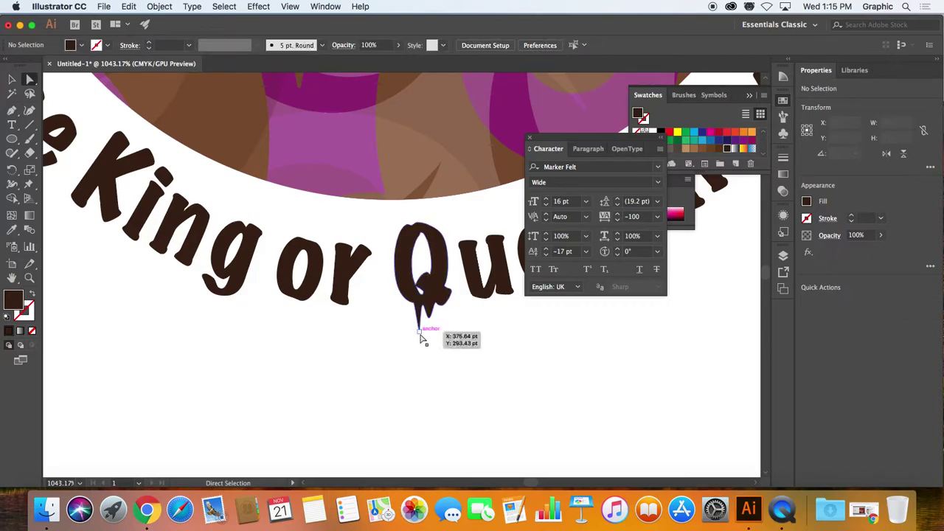
pyautogui.moveTo(421, 338); pyautogui.dragTo(419, 348)
pyautogui.click(449, 342)
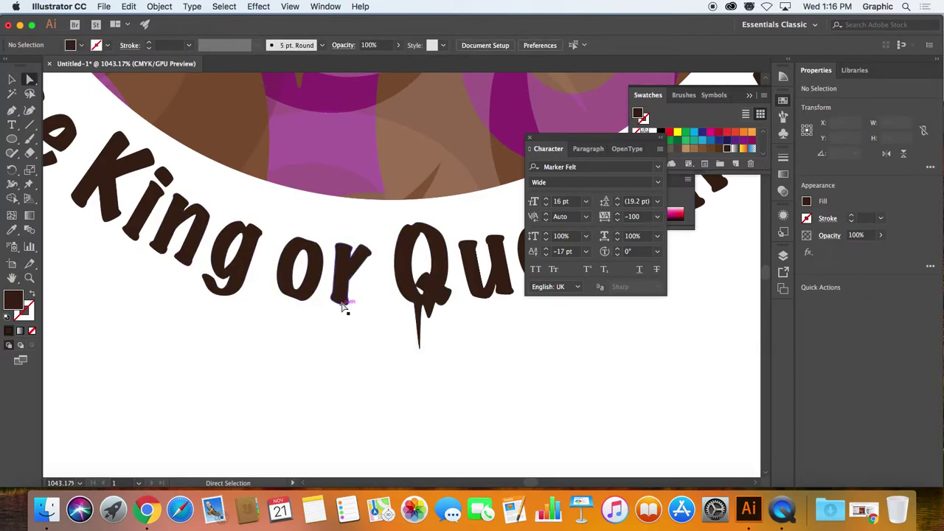
# - Pull the bottom anchor of the r down into a drip
pyautogui.click(342, 307)
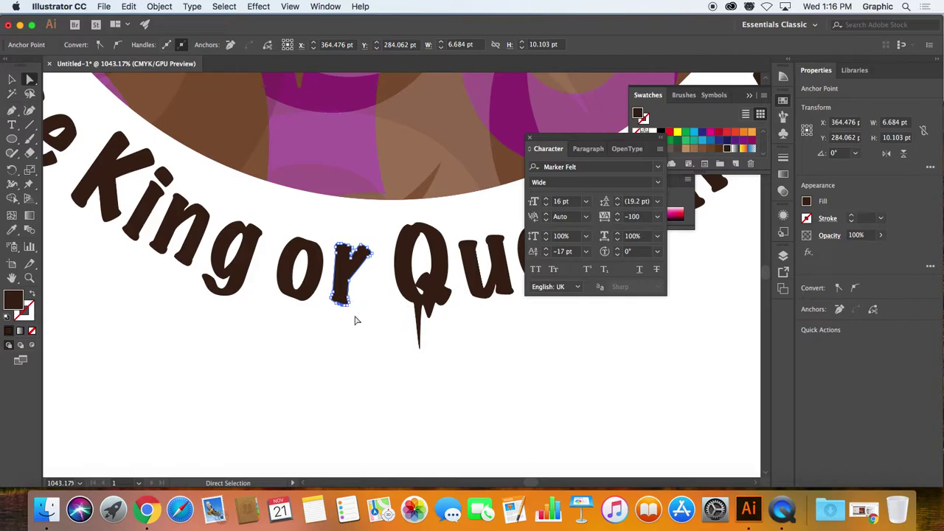
pyautogui.click(343, 306)
pyautogui.click(348, 312)
pyautogui.moveTo(347, 312)
pyautogui.mouseDown()
pyautogui.moveTo(341, 320)
pyautogui.moveTo(328, 301)
pyautogui.moveTo(330, 315)
pyautogui.mouseUp()
pyautogui.click(359, 373)
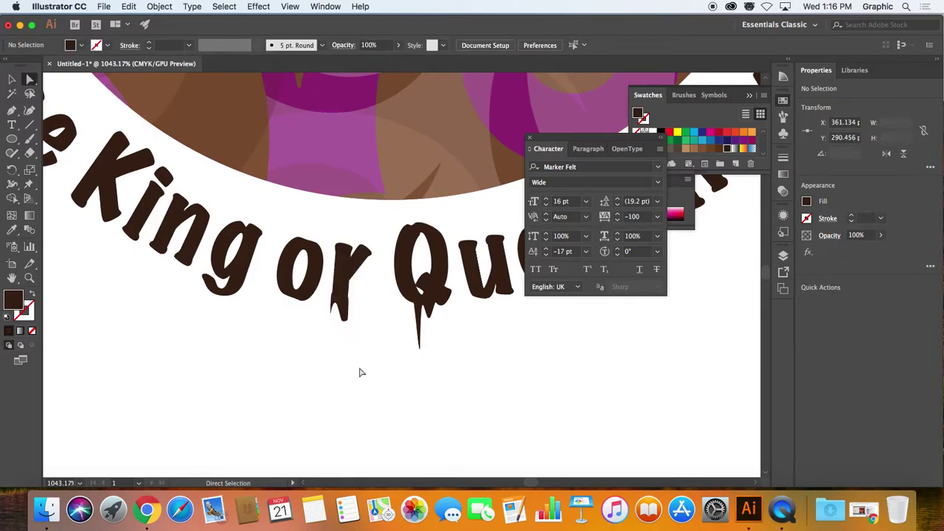
# - Stretch the bottom of the o into a curved drip, then fit the page in the window
pyautogui.click(301, 307)
pyautogui.click(301, 305)
pyautogui.moveTo(299, 300); pyautogui.dragTo(300, 344)
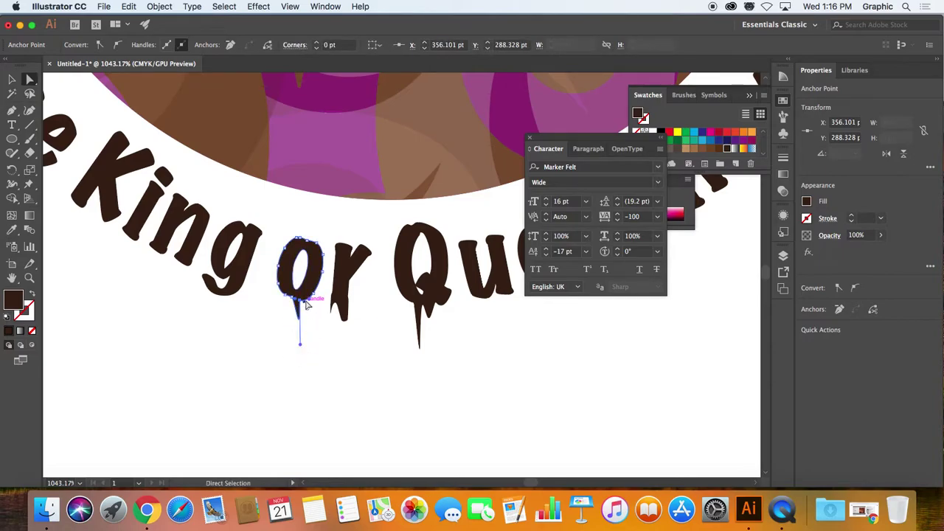
pyautogui.moveTo(306, 304); pyautogui.dragTo(304, 320)
pyautogui.click(322, 347)
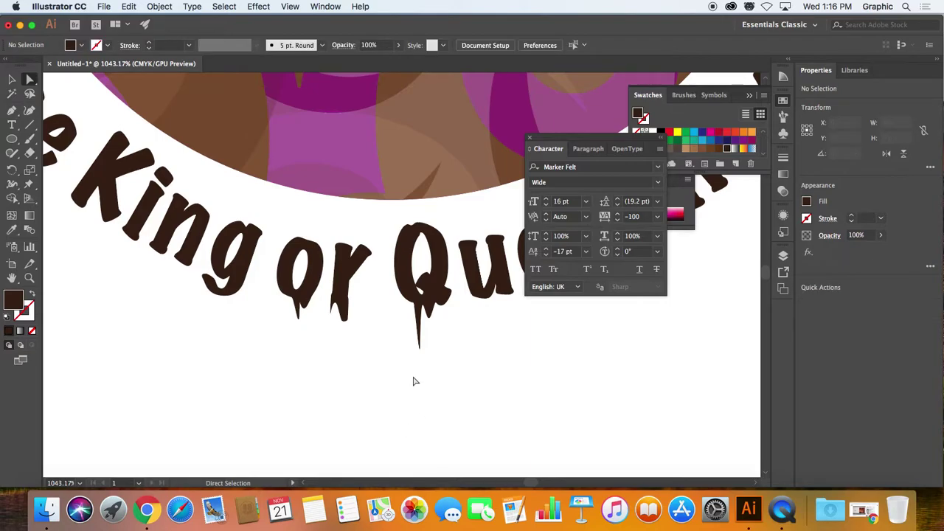
pyautogui.press('super+0')
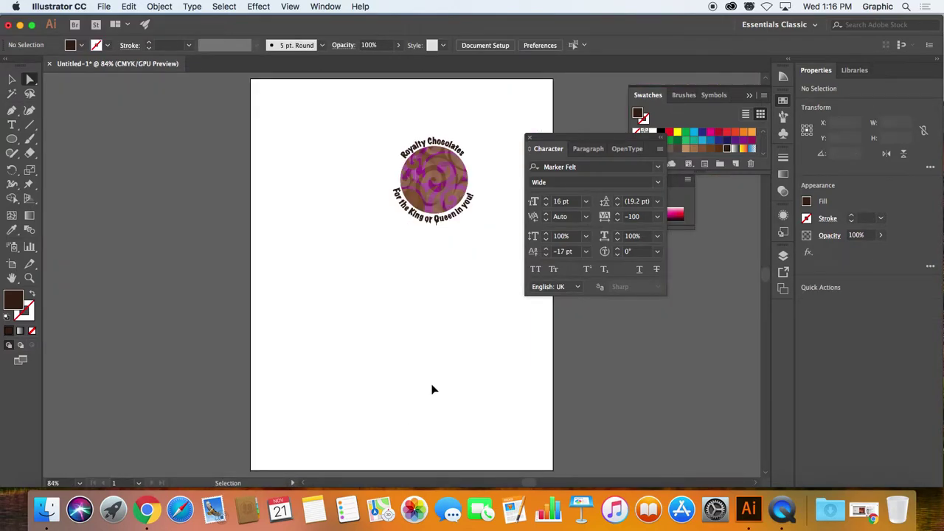
# - Enlarge the whole logo and move it to the top centre of the artboard
pyautogui.click(11, 79)
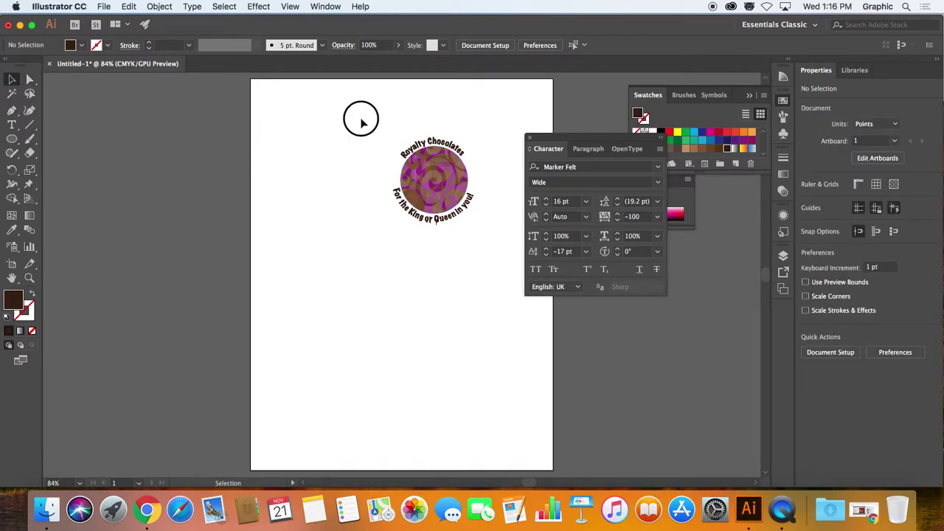
pyautogui.moveTo(361, 120); pyautogui.dragTo(506, 261)
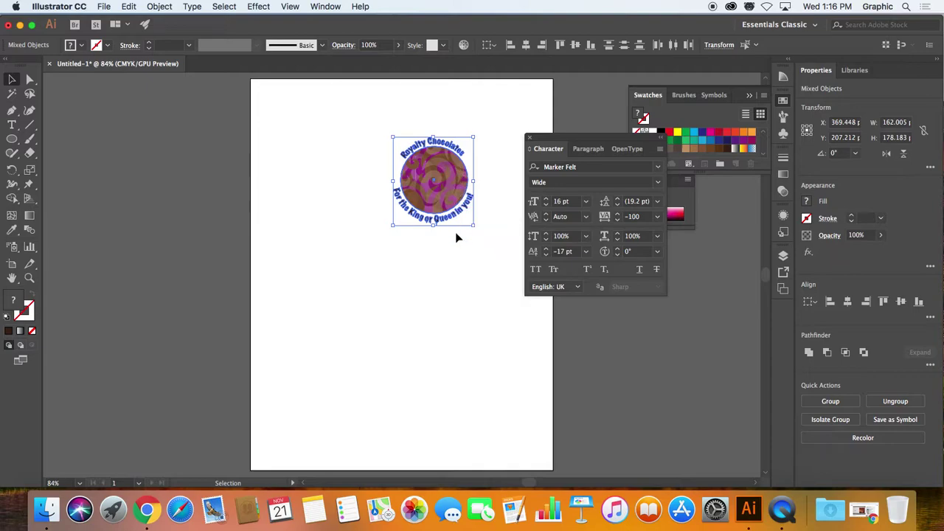
pyautogui.moveTo(473, 227); pyautogui.dragTo(525, 307)
pyautogui.moveTo(395, 281); pyautogui.dragTo(343, 336)
pyautogui.moveTo(440, 216); pyautogui.dragTo(400, 217)
pyautogui.click(472, 343)
pyautogui.moveTo(276, 116); pyautogui.dragTo(385, 233)
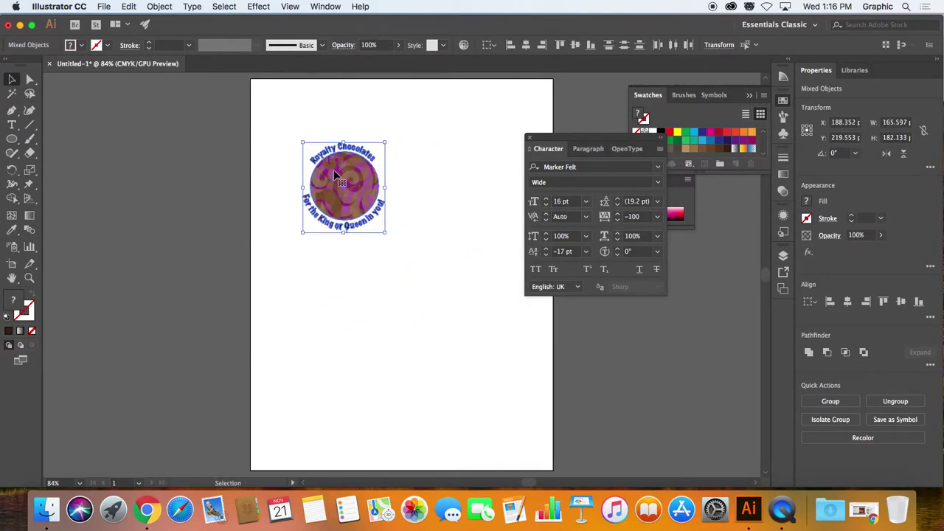
pyautogui.moveTo(334, 175); pyautogui.dragTo(413, 133)
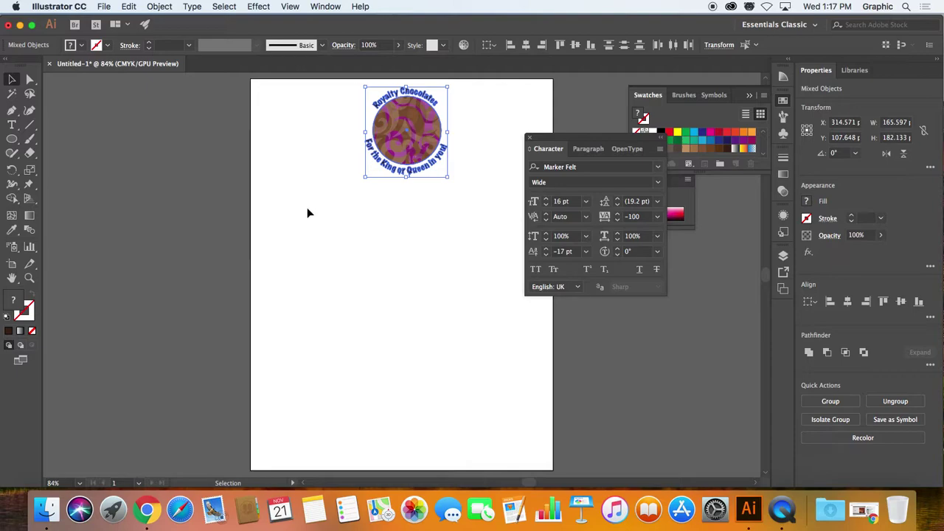
# - Bring the browser forward and load the Blackboard site in a new tab
pyautogui.click(147, 509)
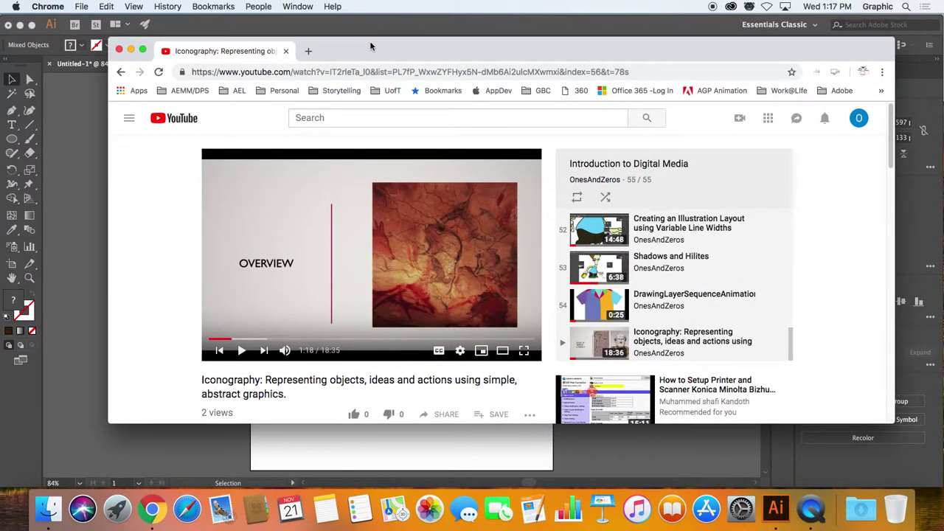
pyautogui.moveTo(371, 47); pyautogui.dragTo(327, 76)
pyautogui.press('super+t')
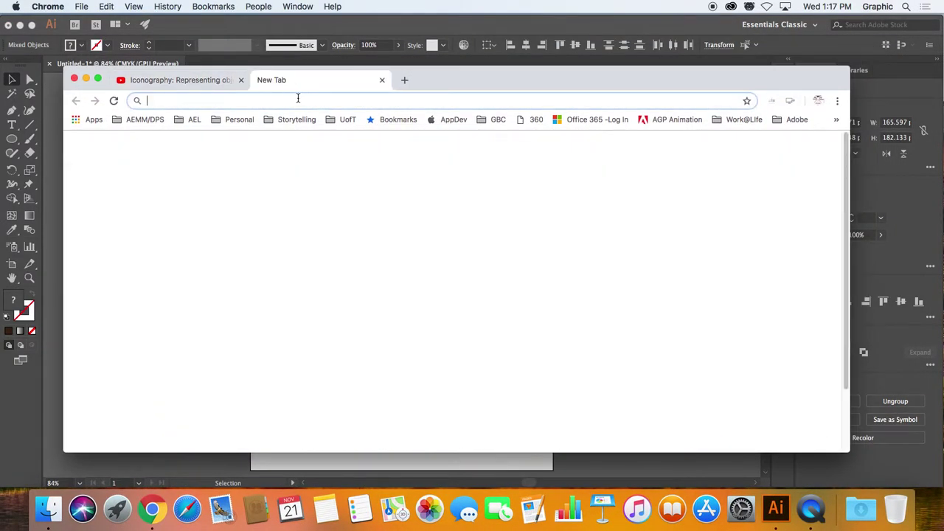
pyautogui.write('bb-gbc.blackboard.com')
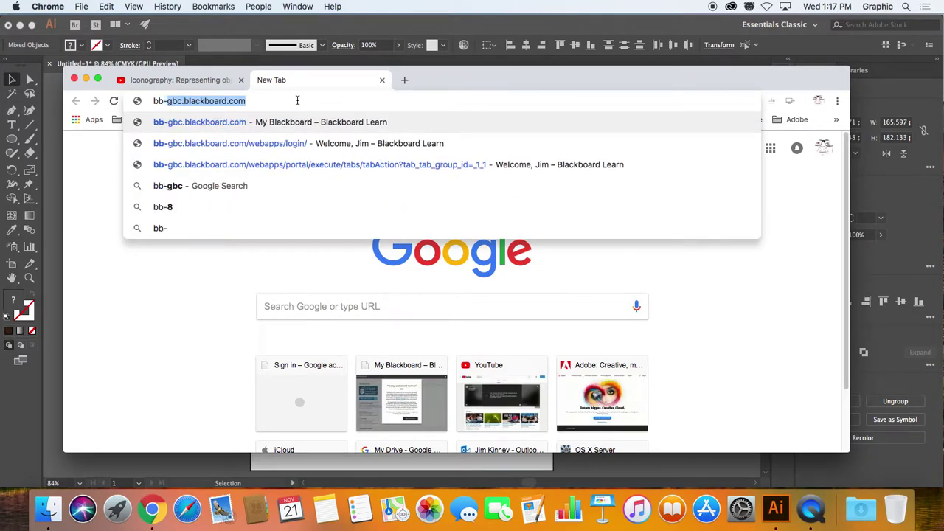
pyautogui.press('Return')
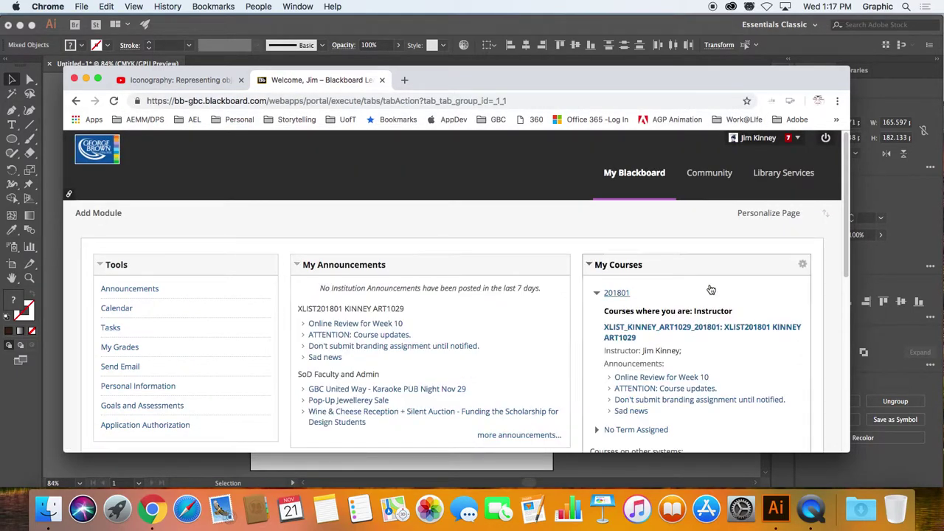
# - Open the ART1029 course in Student Preview and go to its Activities page
pyautogui.click(675, 332)
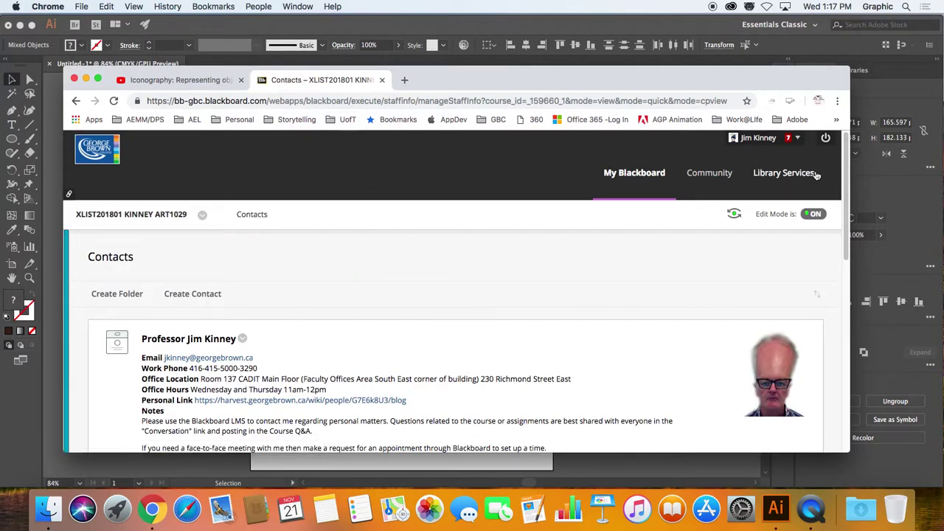
pyautogui.click(735, 214)
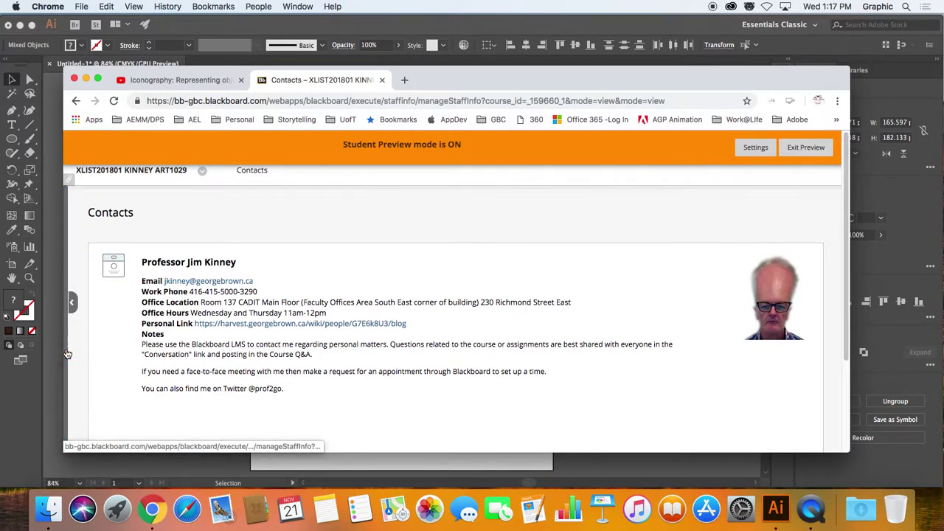
pyautogui.click(66, 354)
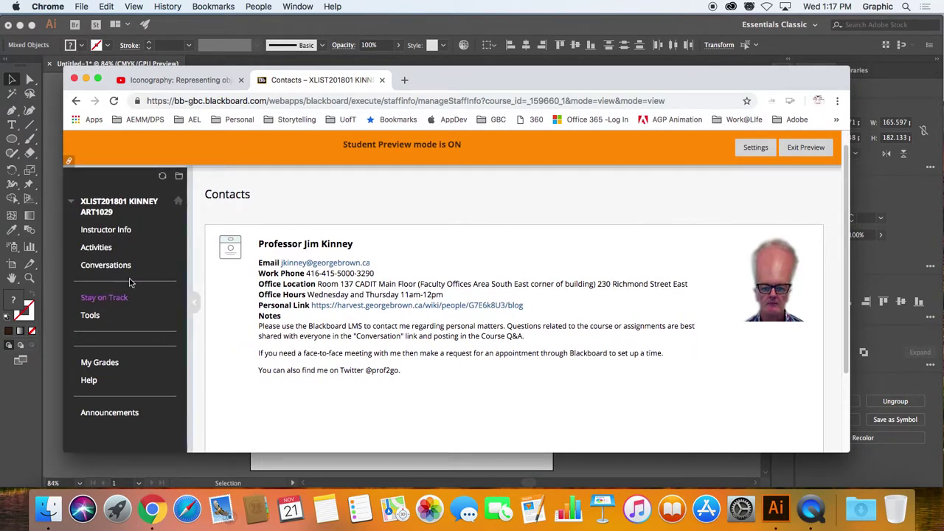
pyautogui.click(95, 247)
pyautogui.scroll(-5, 325, 352)
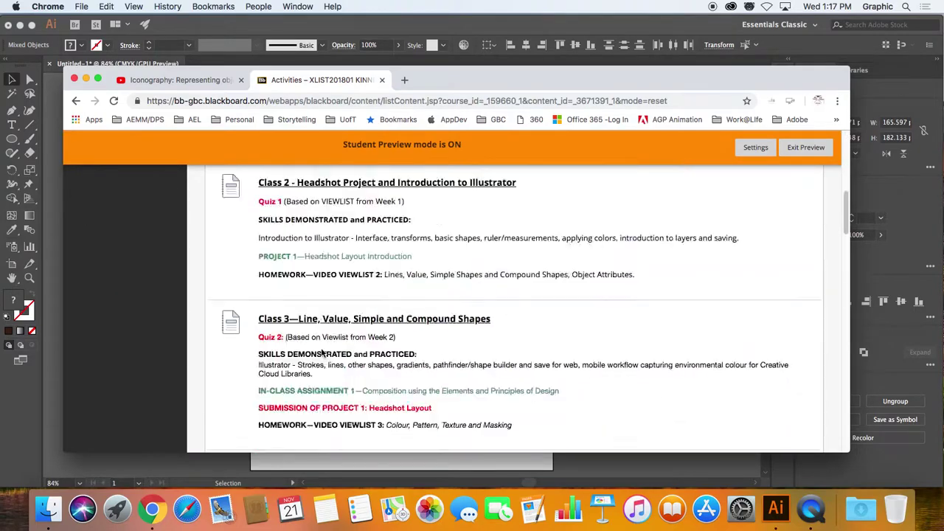
pyautogui.scroll(-15, 322, 352)
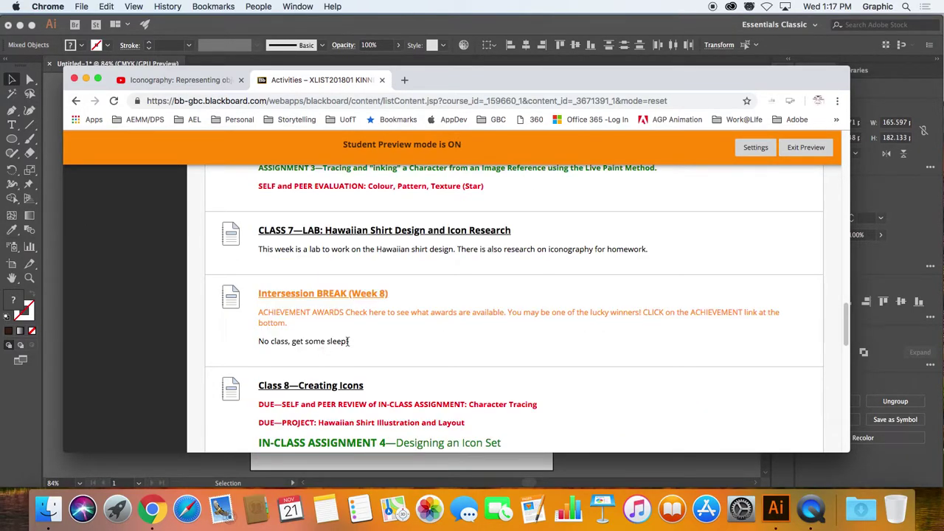
pyautogui.scroll(-10, 346, 339)
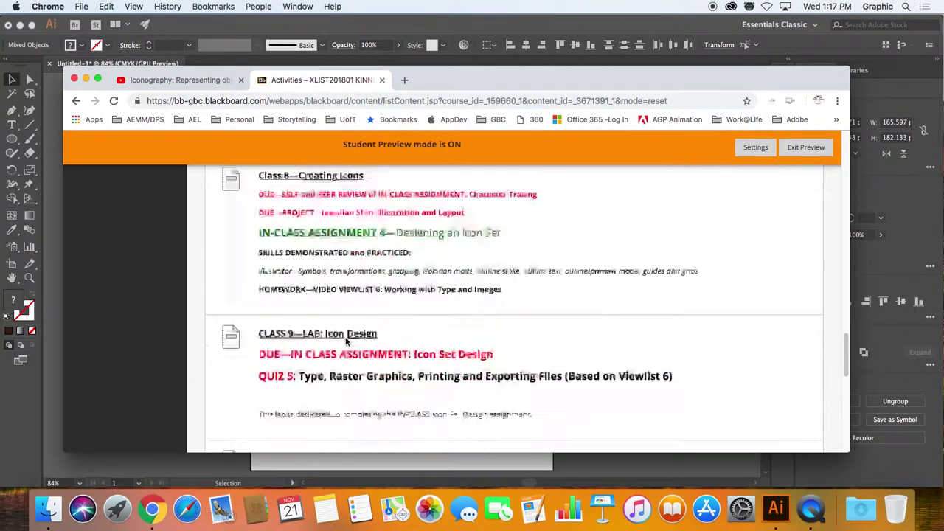
pyautogui.scroll(-1, 346, 341)
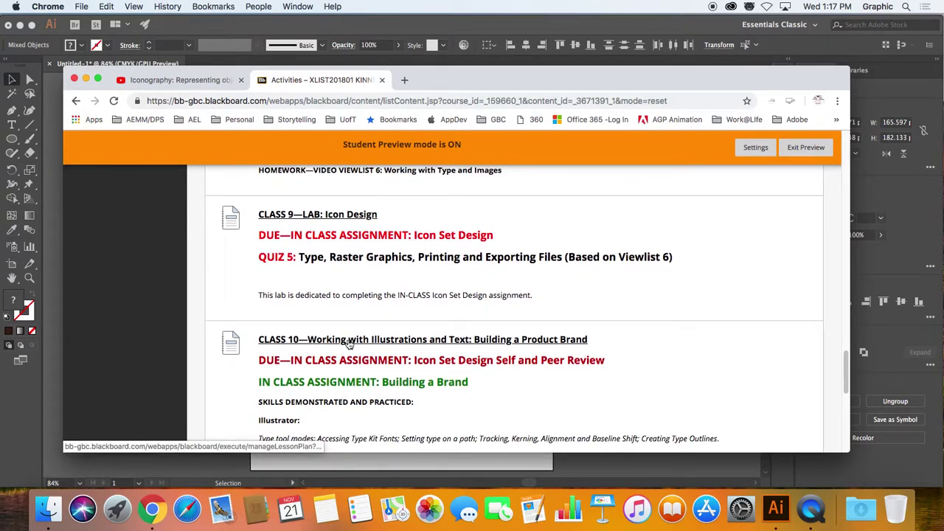
# - Open the Class 10 lesson and its BrandingGuide.pdf attachment
pyautogui.click(352, 343)
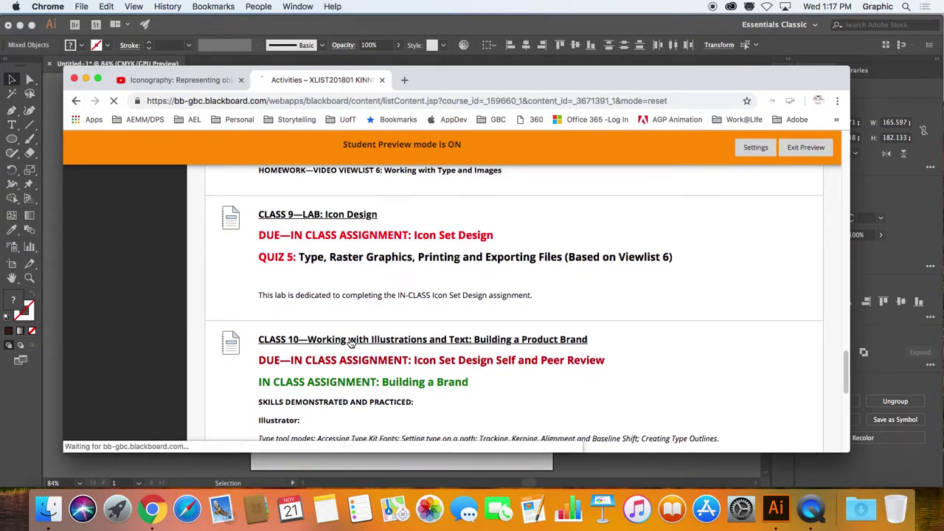
pyautogui.scroll(-5, 412, 363)
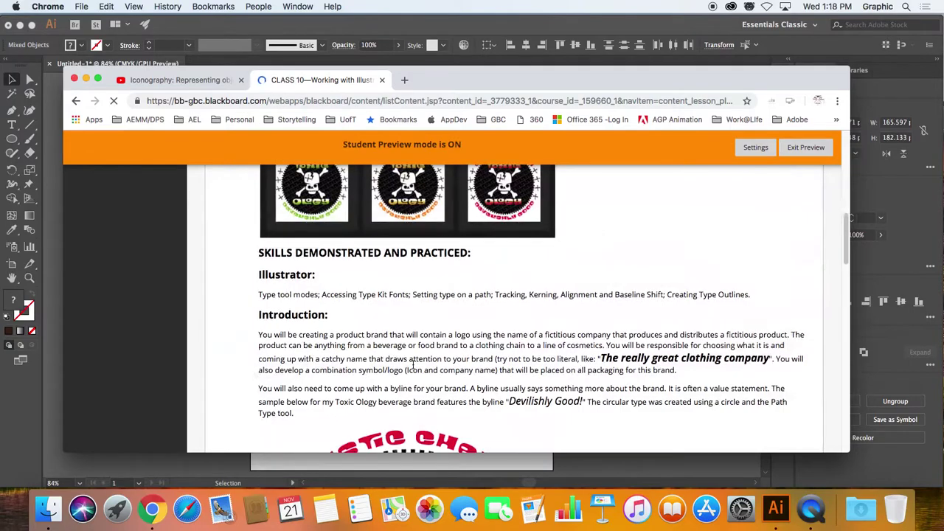
pyautogui.scroll(-7, 412, 367)
pyautogui.scroll(-10, 413, 367)
pyautogui.scroll(-3, 412, 362)
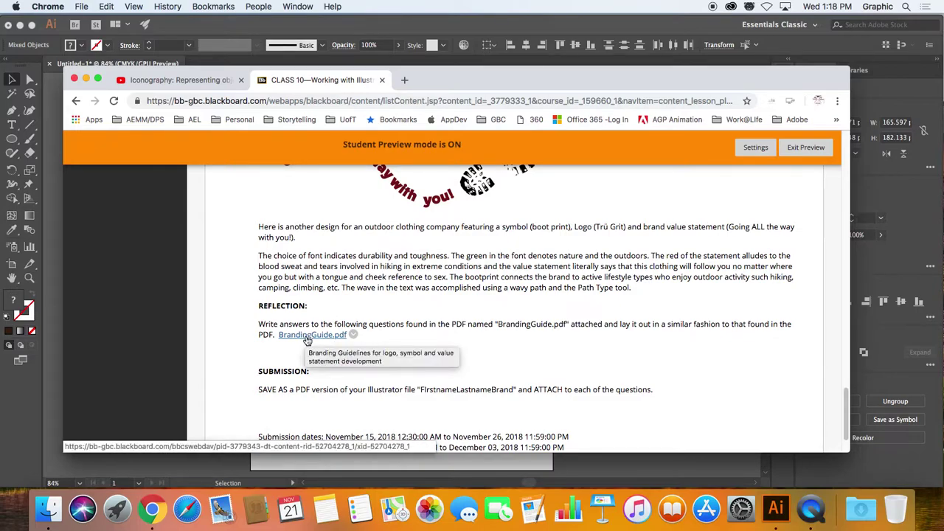
pyautogui.click(308, 336)
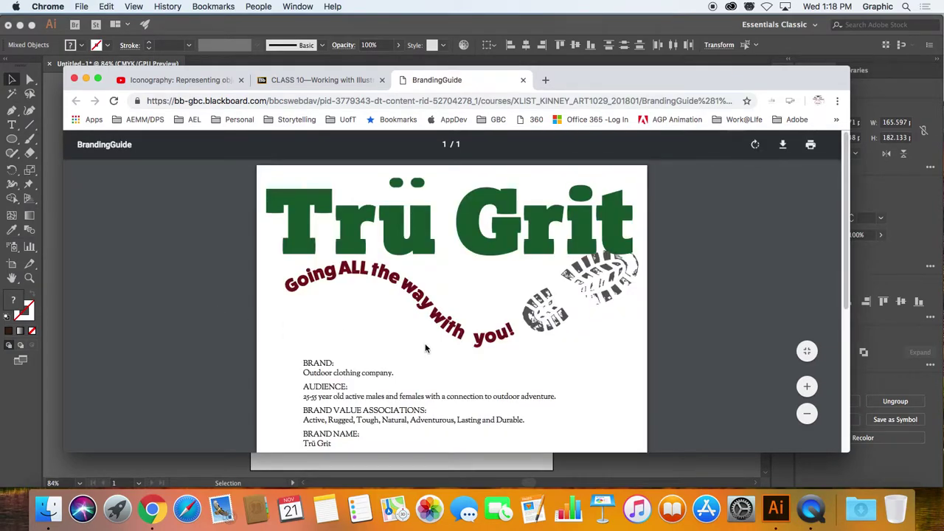
# - Download the branding guide PDF to the Desktop and switch back to Illustrator
pyautogui.scroll(-5, 425, 348)
pyautogui.scroll(4, 387, 304)
pyautogui.scroll(2, 387, 303)
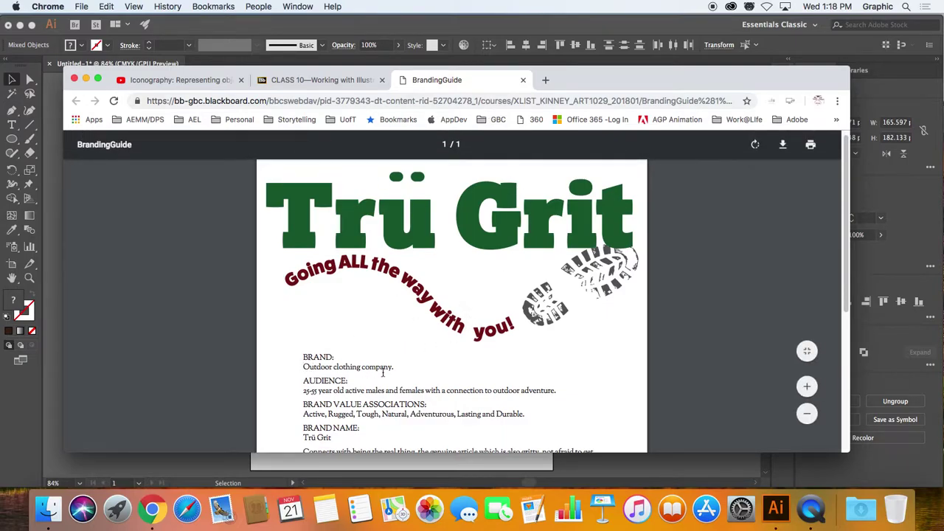
pyautogui.click(783, 146)
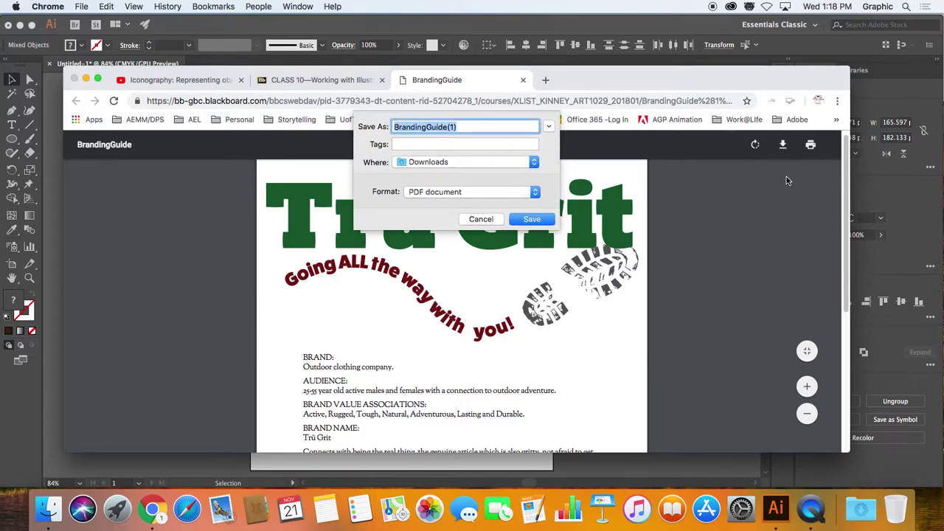
pyautogui.click(432, 169)
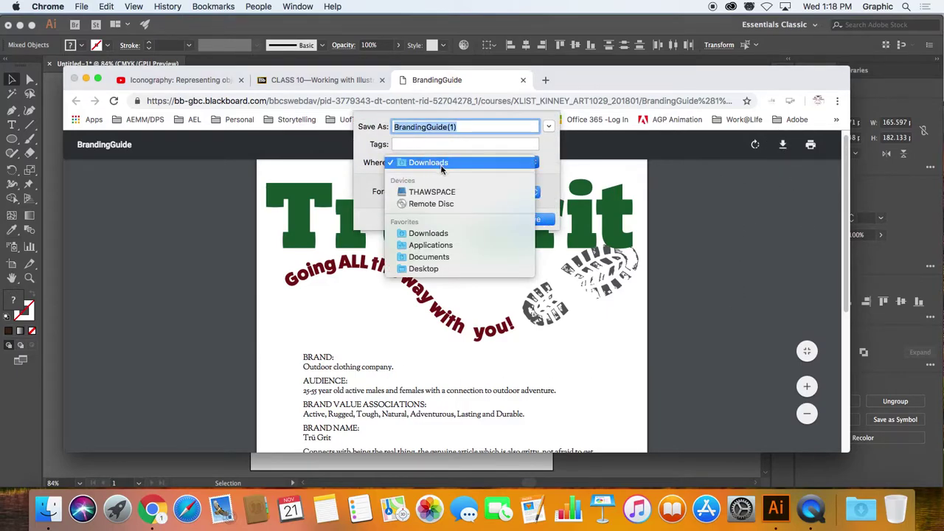
pyautogui.click(432, 268)
pyautogui.click(532, 219)
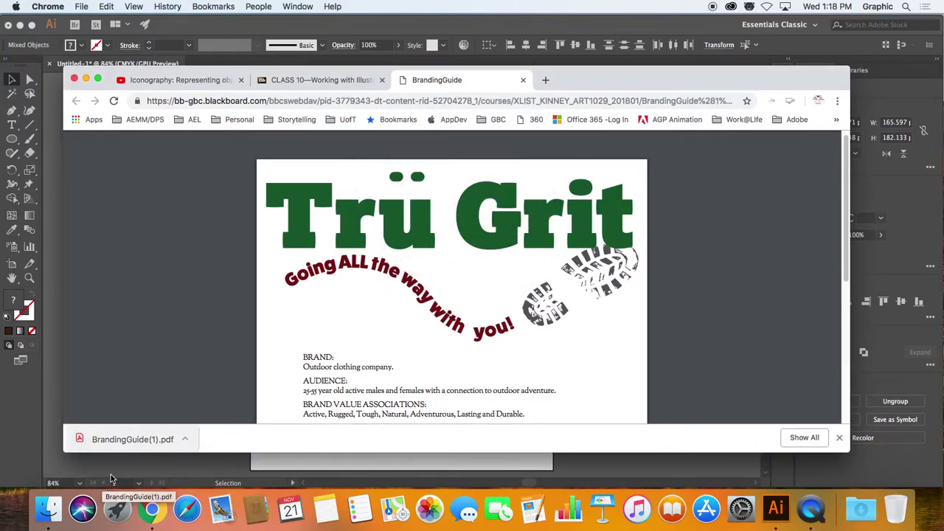
pyautogui.click(777, 506)
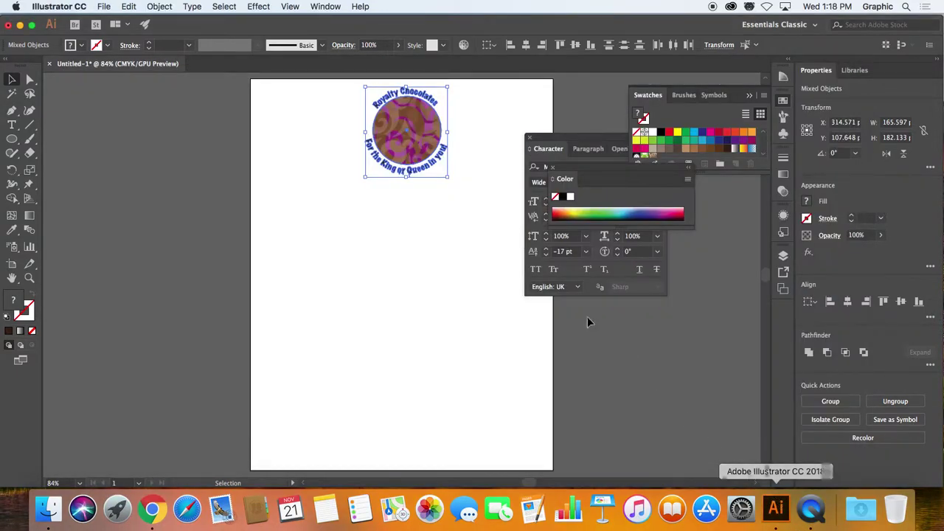
# - Open BrandingGuide(1).pdf from the Desktop and close the Missing Fonts warning
pyautogui.click(103, 5)
pyautogui.click(115, 45)
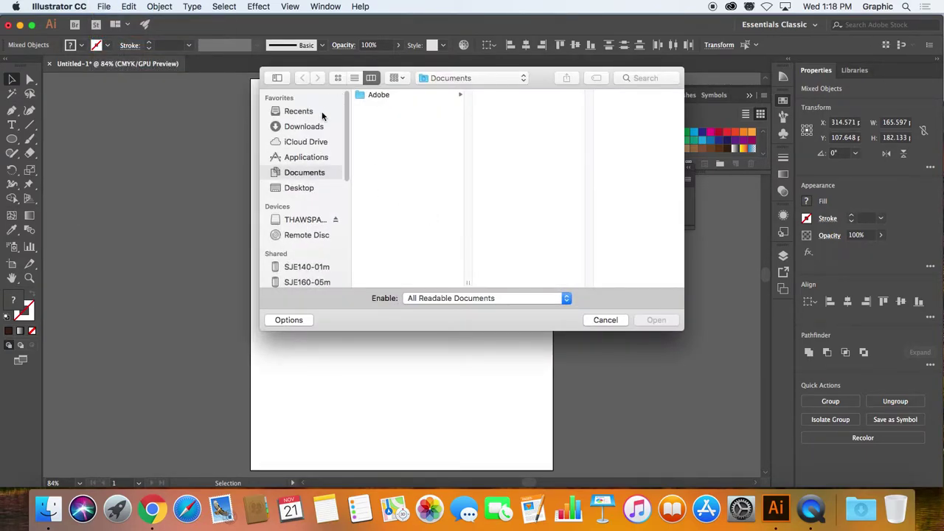
pyautogui.click(299, 189)
pyautogui.doubleClick(397, 96)
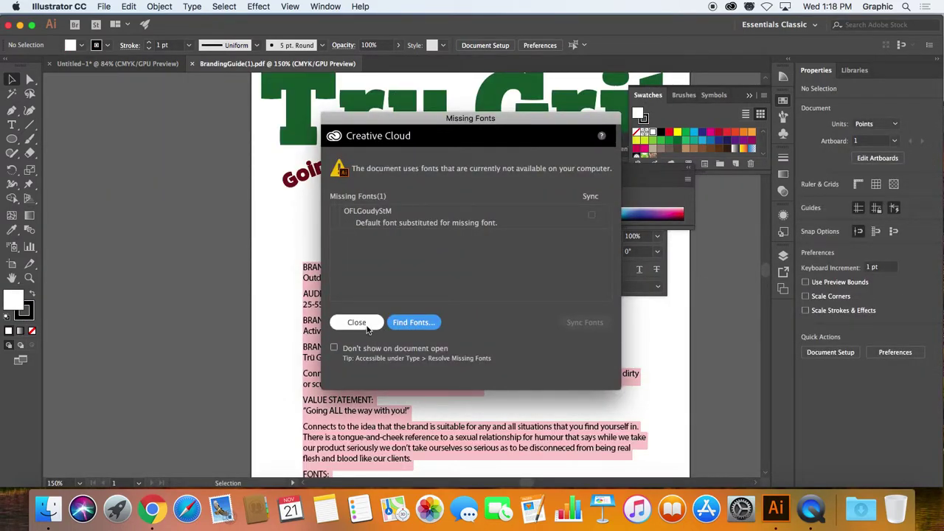
pyautogui.click(366, 325)
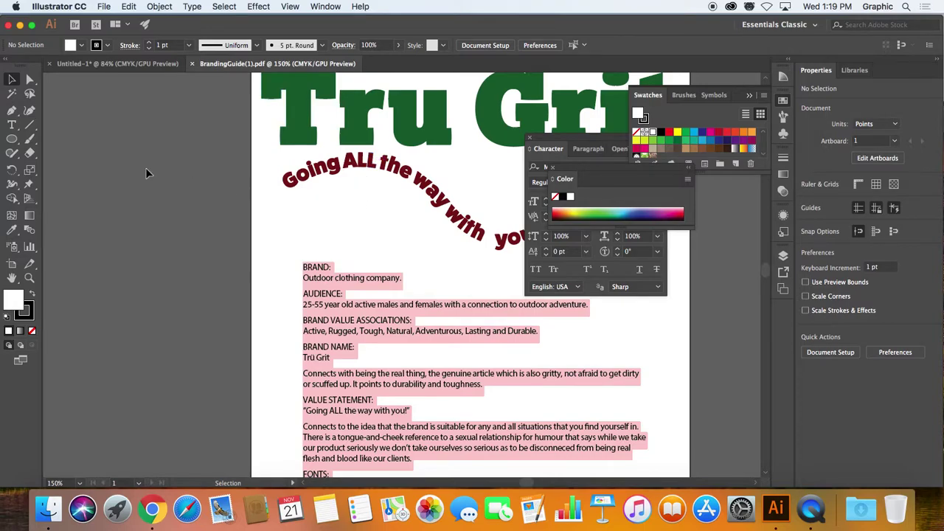
pyautogui.press('t')
pyautogui.click(317, 281)
pyautogui.press('super+a')
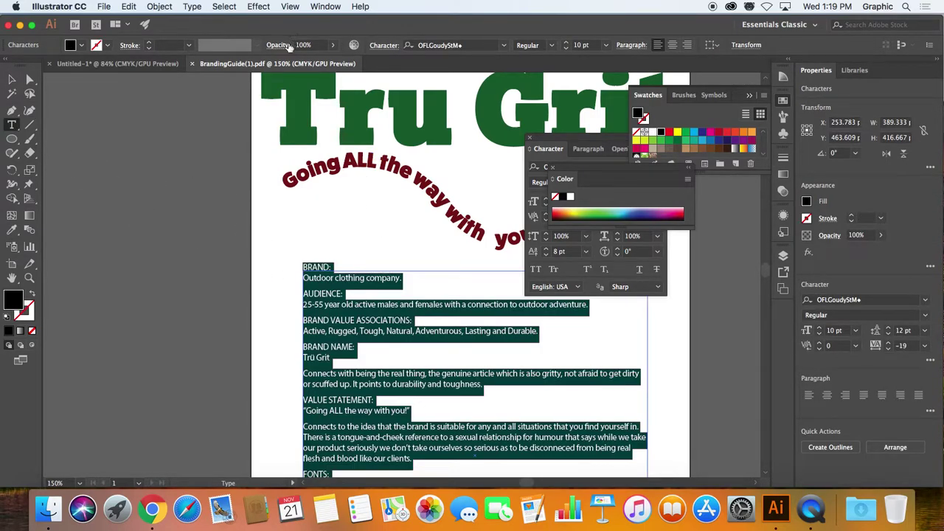
pyautogui.click(502, 45)
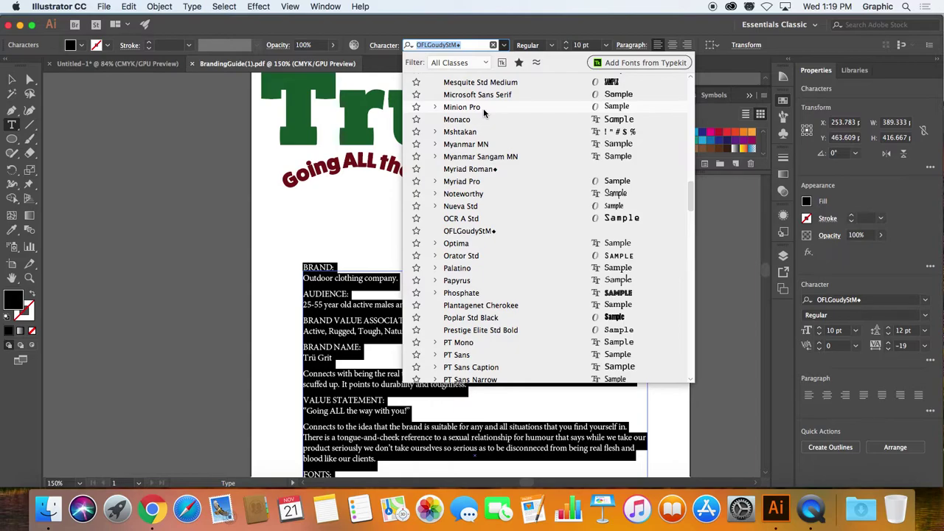
pyautogui.click(483, 107)
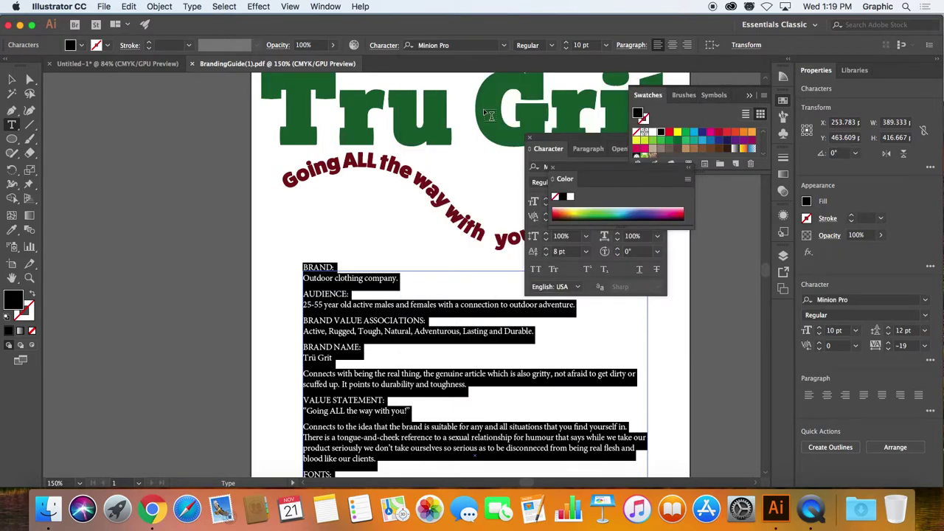
pyautogui.click(355, 286)
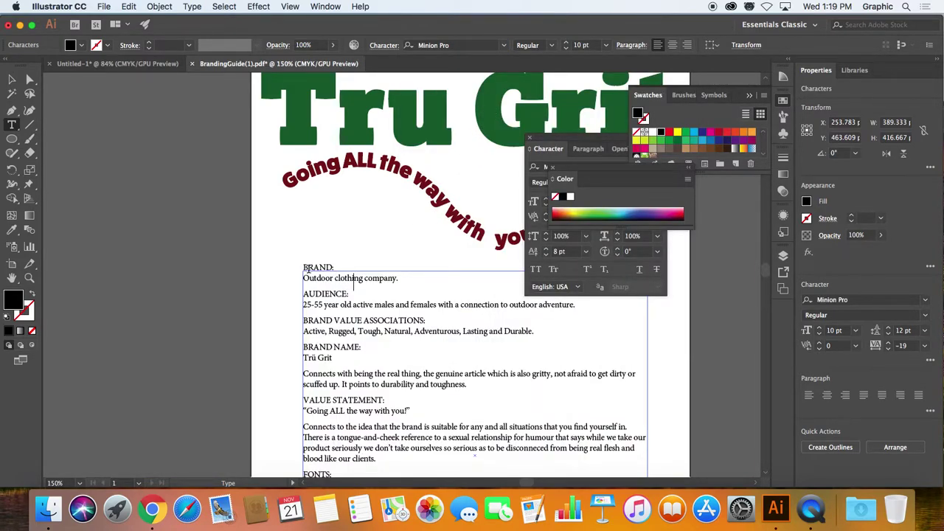
pyautogui.click(12, 79)
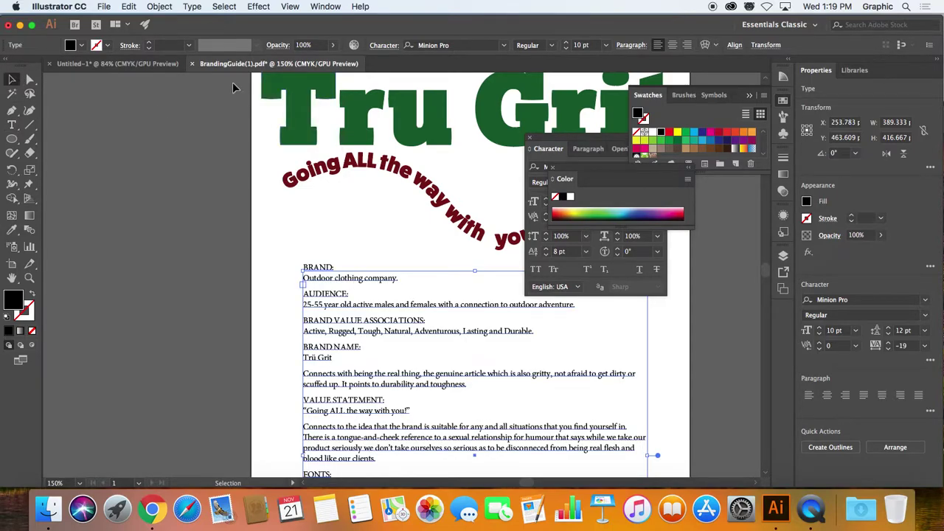
# - Delete the Tru Grit logo and paste the Royalty Chocolates badge centred at the page top
pyautogui.moveTo(501, 205); pyautogui.dragTo(721, 257)
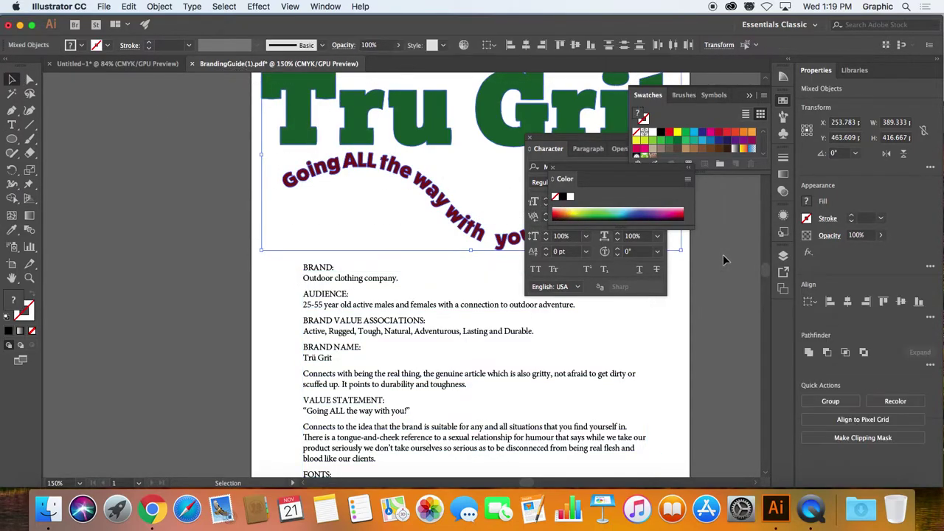
pyautogui.press('Delete')
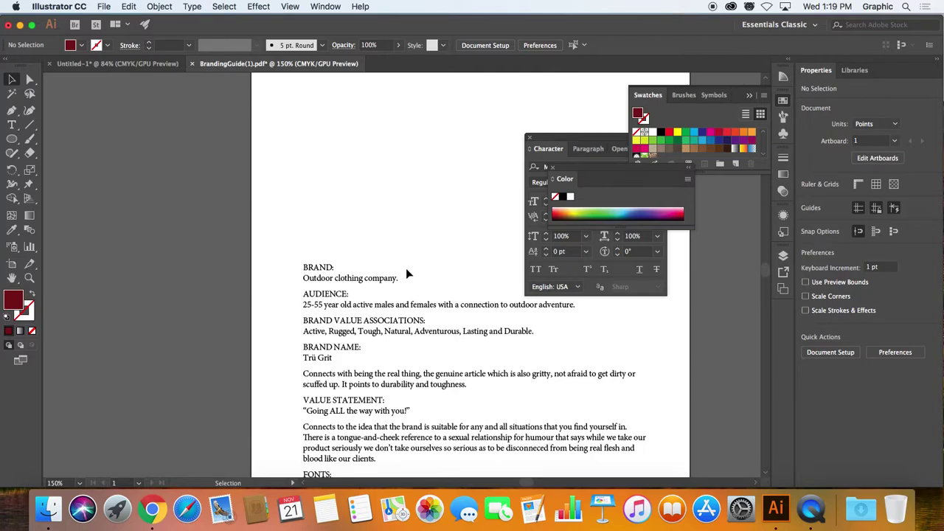
pyautogui.click(155, 64)
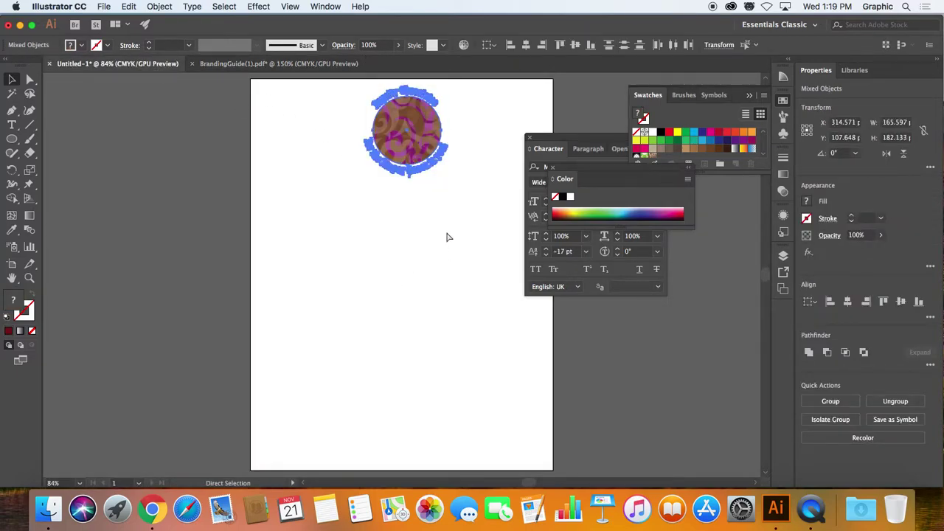
pyautogui.click(260, 64)
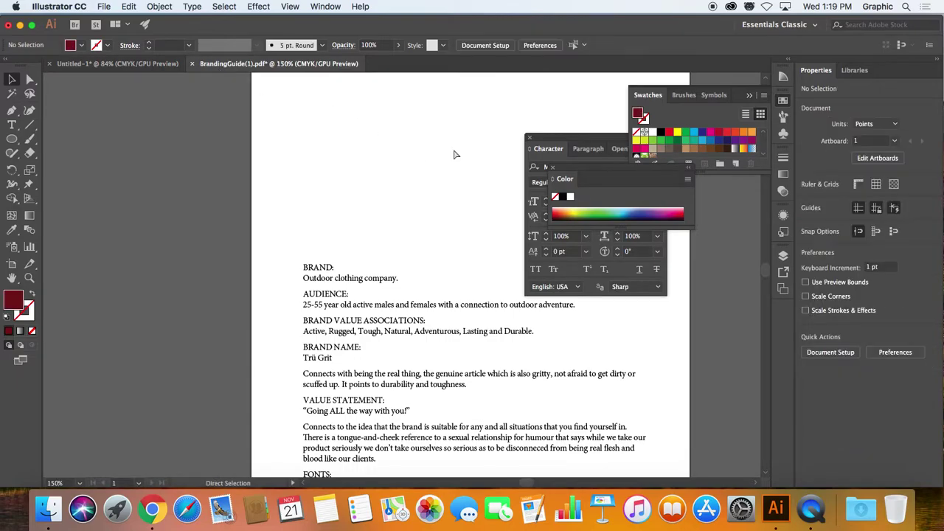
pyautogui.press('super+v')
pyautogui.moveTo(428, 255); pyautogui.dragTo(509, 133)
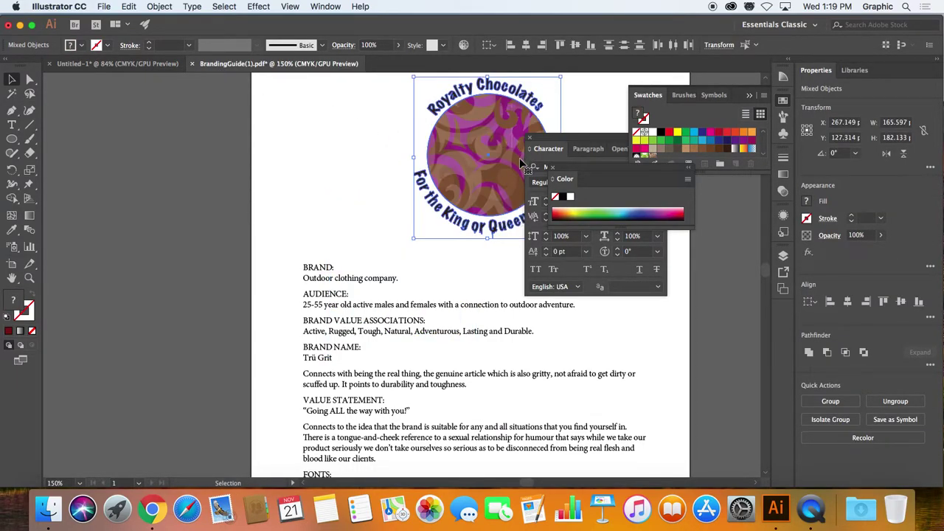
pyautogui.press('super+minus')
pyautogui.moveTo(441, 124); pyautogui.dragTo(428, 111)
pyautogui.click(469, 145)
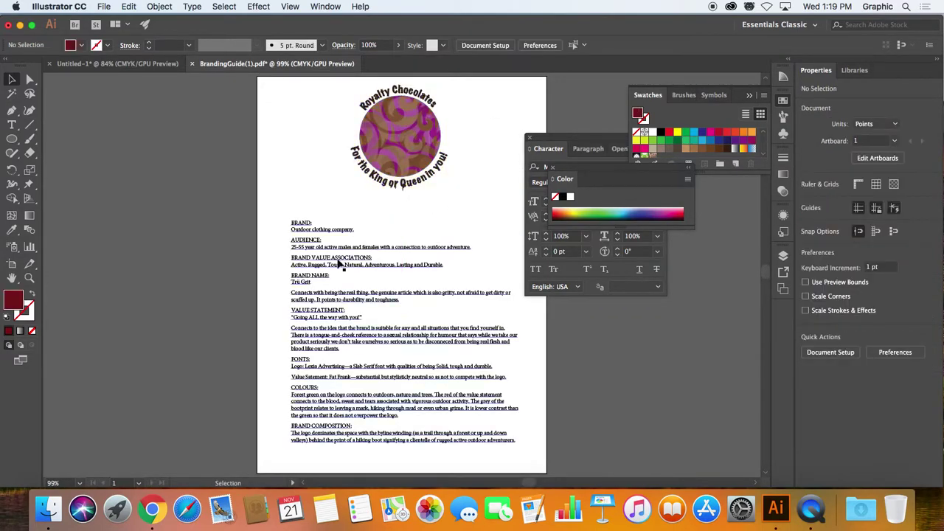
pyautogui.press('super+space')
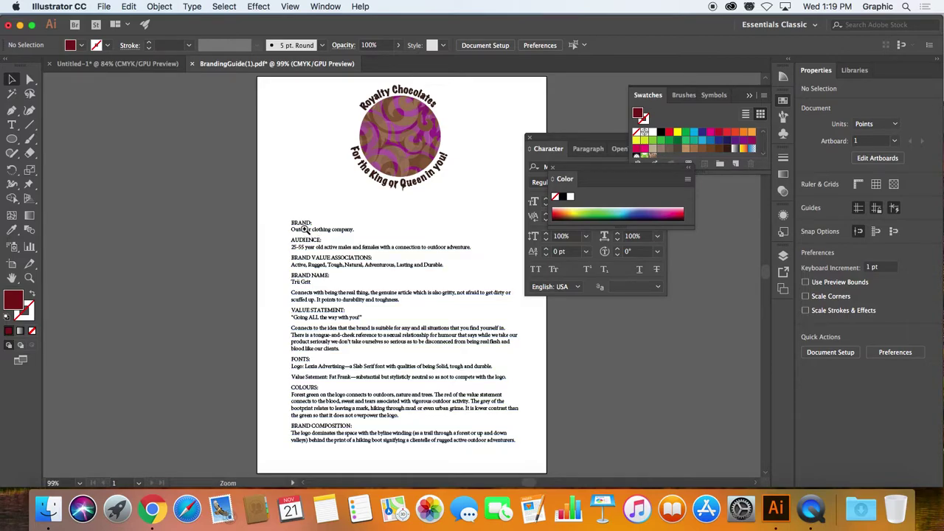
# - Replace the brand answer 'Outdoor clothing company' with 'Luxury Chocolatier'
pyautogui.click(305, 229)
pyautogui.click(437, 278)
pyautogui.click(426, 274)
pyautogui.click(381, 272)
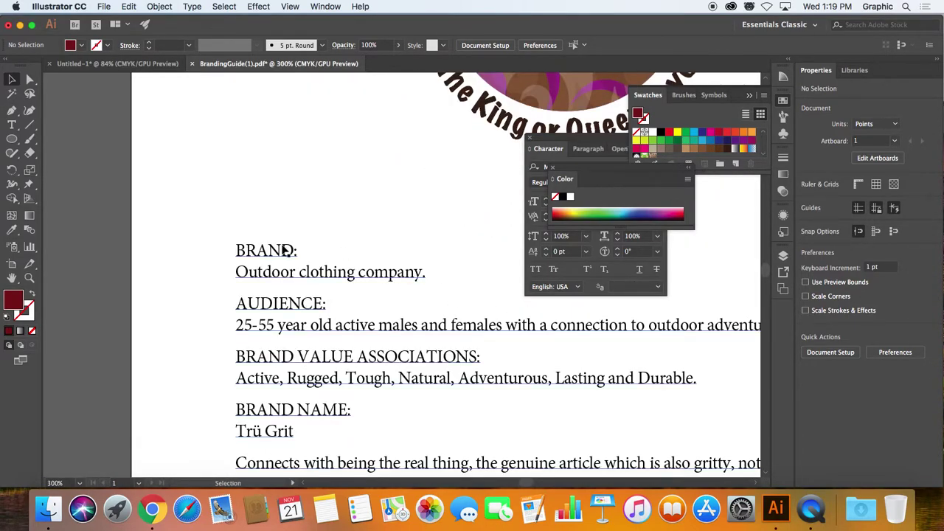
pyautogui.click(255, 275)
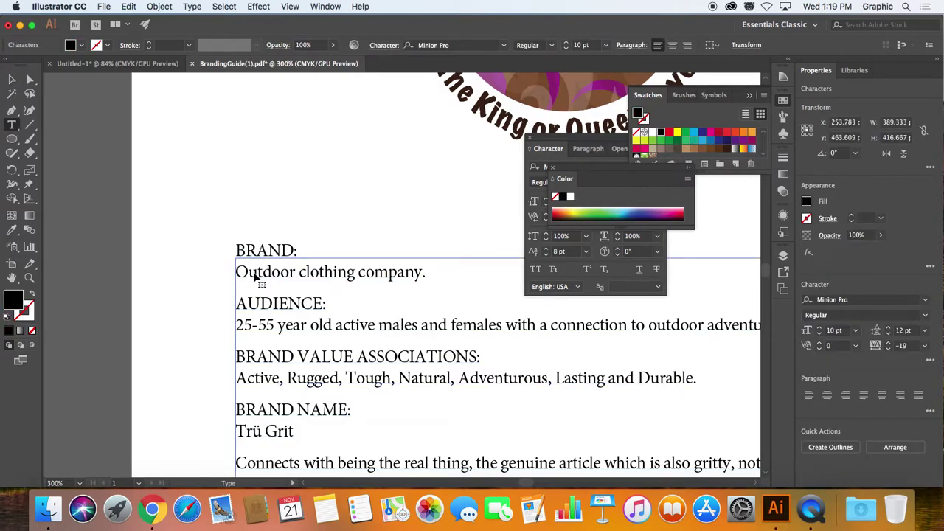
pyautogui.click(12, 124)
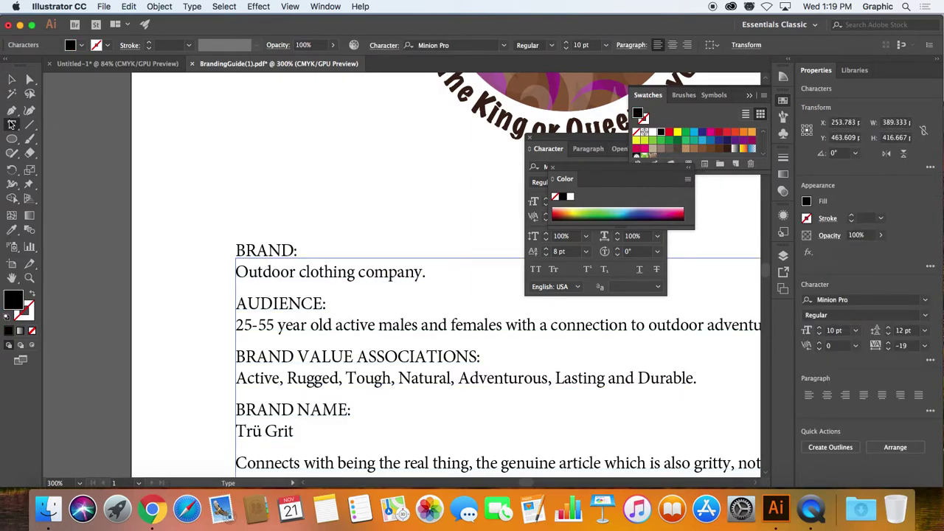
pyautogui.click(302, 271)
pyautogui.moveTo(237, 265); pyautogui.dragTo(421, 279)
pyautogui.write('Luxury.')
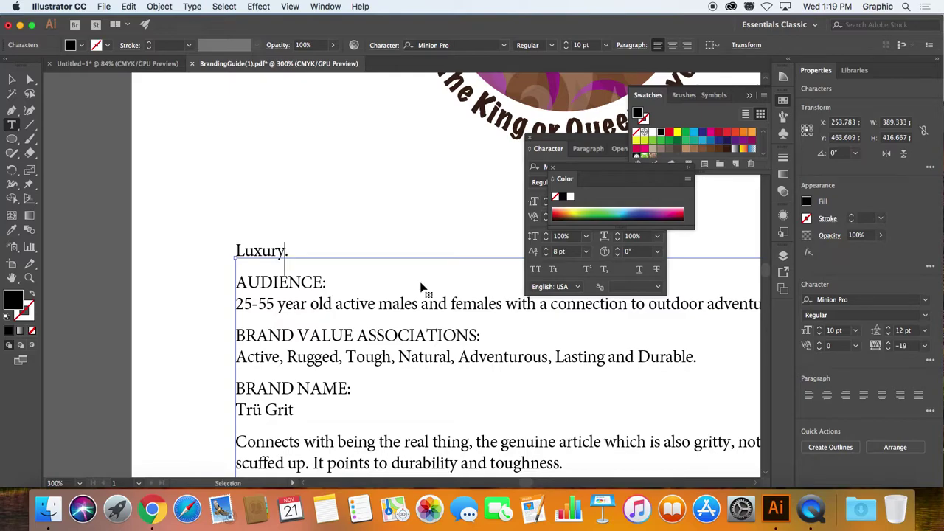
pyautogui.press('super+z')
pyautogui.click(422, 276)
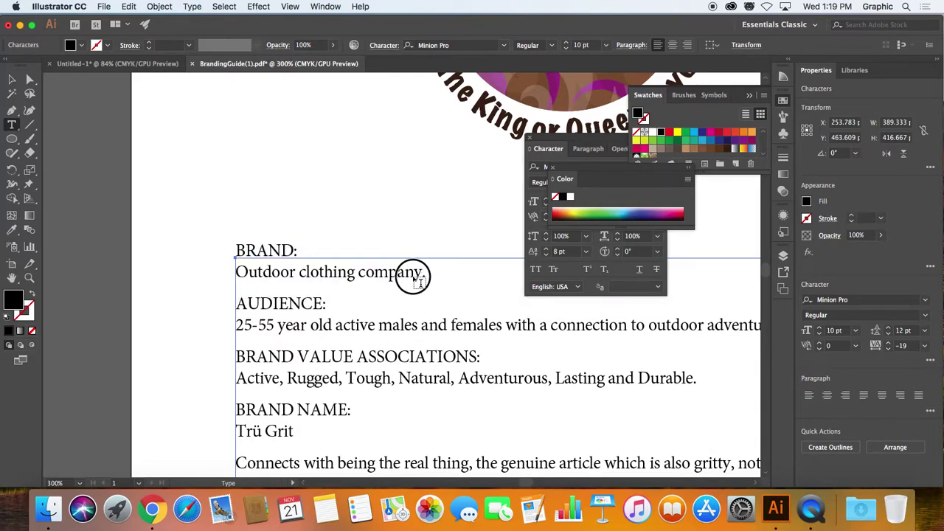
pyautogui.moveTo(299, 274)
pyautogui.mouseDown()
pyautogui.moveTo(249, 274)
pyautogui.moveTo(305, 280)
pyautogui.mouseUp()
pyautogui.moveTo(235, 274); pyautogui.dragTo(420, 288)
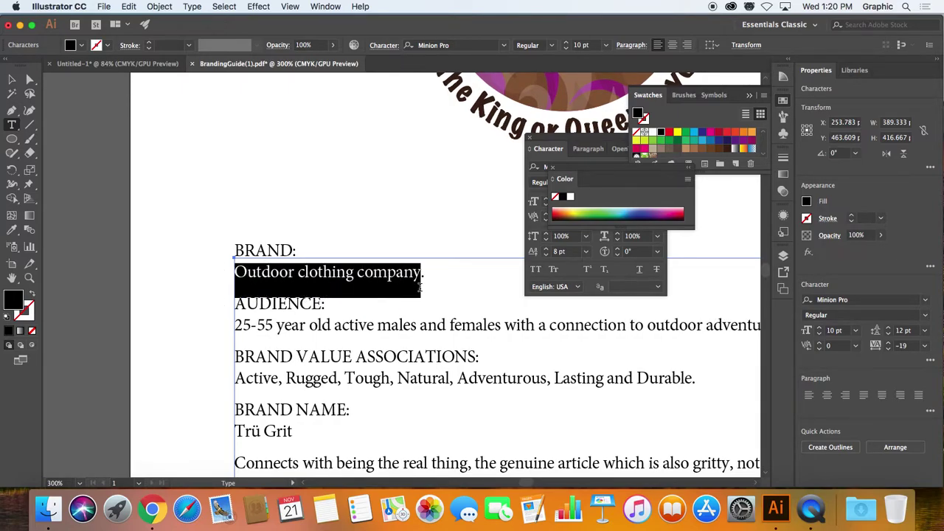
pyautogui.write('Luxury ')
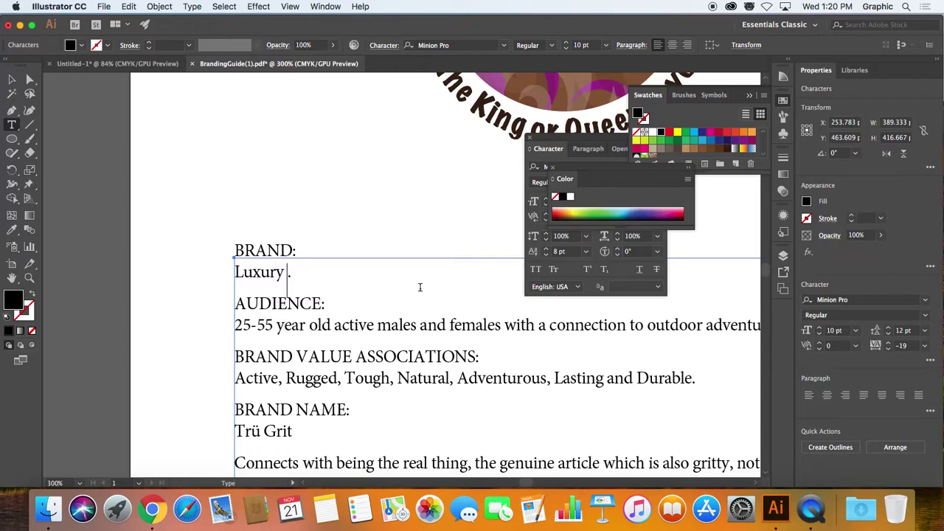
pyautogui.write('Chocolatier')
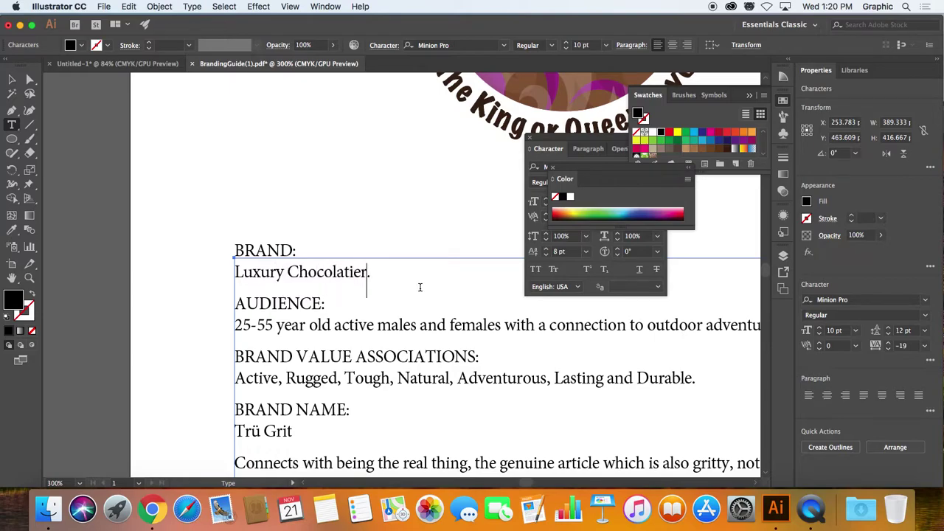
# - Replace the audience answer with '18-100 with the money to buy the product.'
pyautogui.click(274, 326)
pyautogui.moveTo(236, 329); pyautogui.dragTo(666, 337)
pyautogui.click(272, 334)
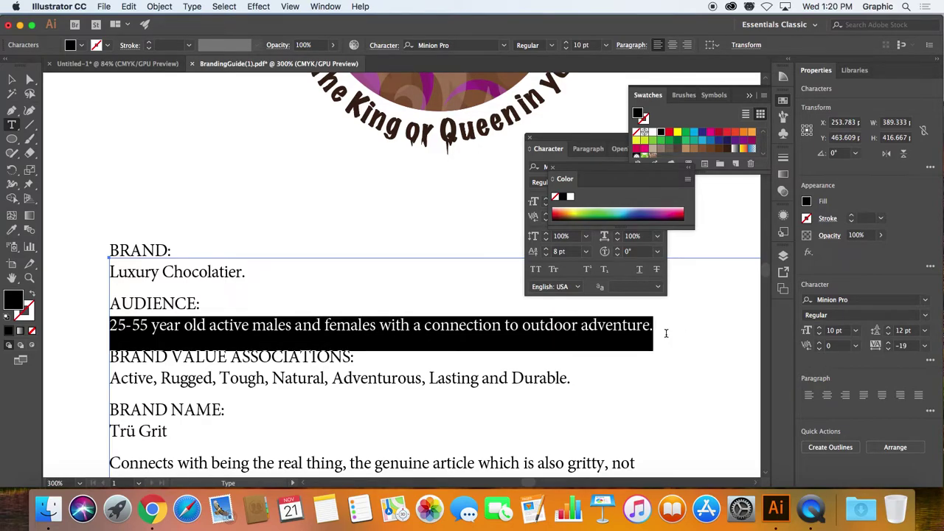
pyautogui.write('18')
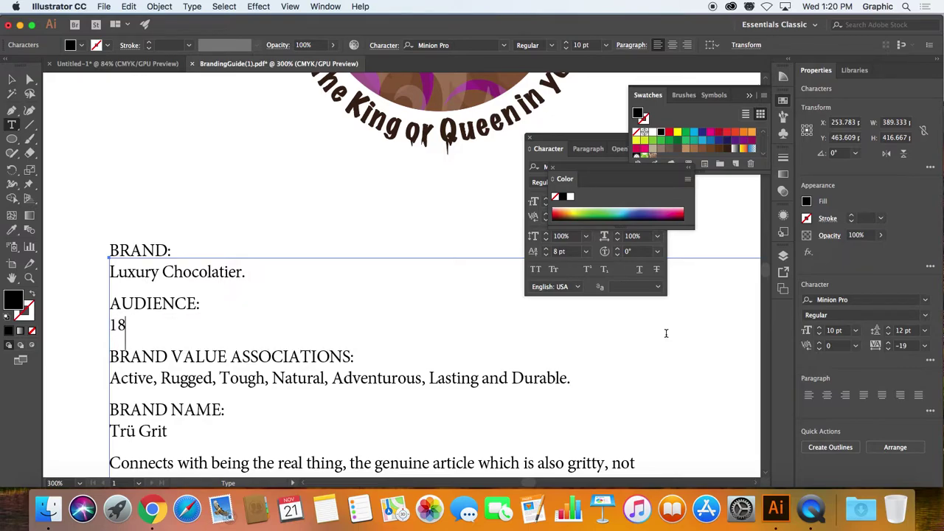
pyautogui.write('-100 with t')
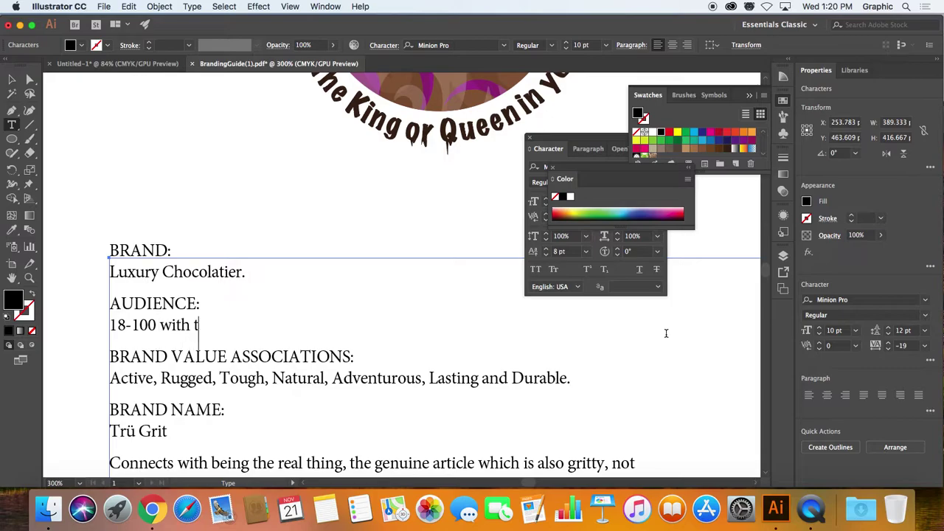
pyautogui.write('he money to bu')
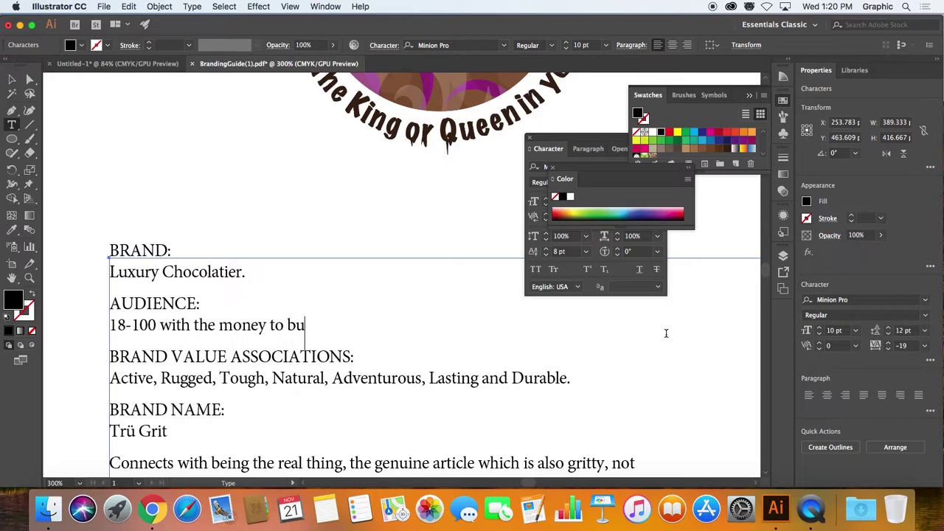
pyautogui.write('y the product.')
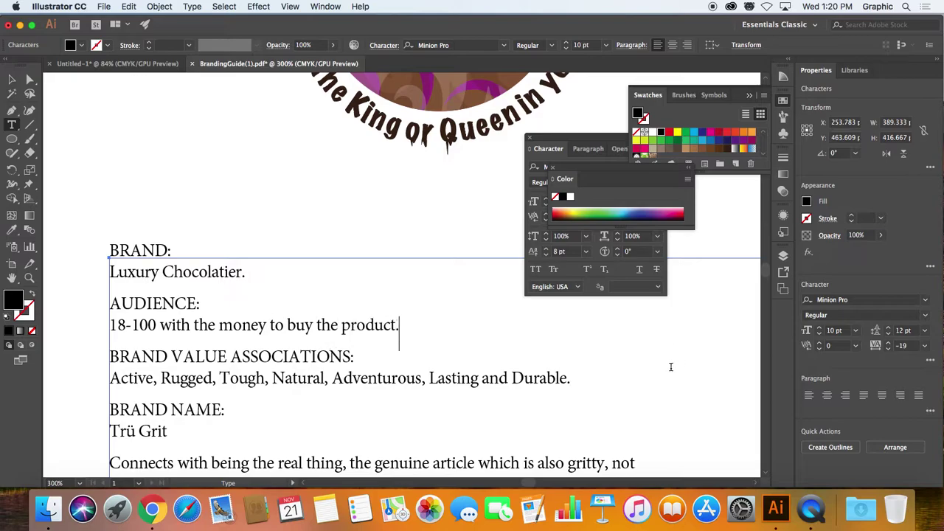
# - Replace the value associations line with 'Luxury. Taste. Delicious. Royalty. Special'
pyautogui.moveTo(116, 381); pyautogui.dragTo(198, 383)
pyautogui.click(118, 384)
pyautogui.moveTo(109, 384); pyautogui.dragTo(568, 381)
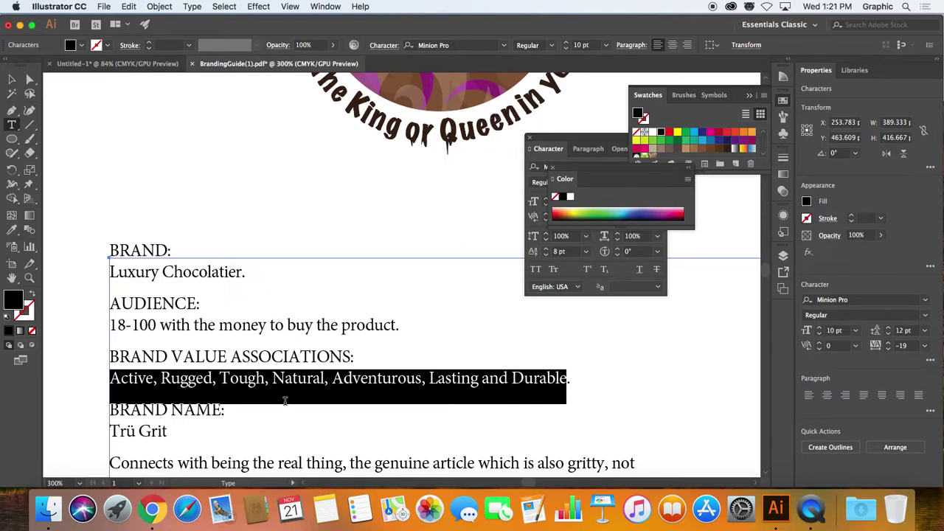
pyautogui.write('Luxure')
pyautogui.press('BackSpace')
pyautogui.write('y. ')
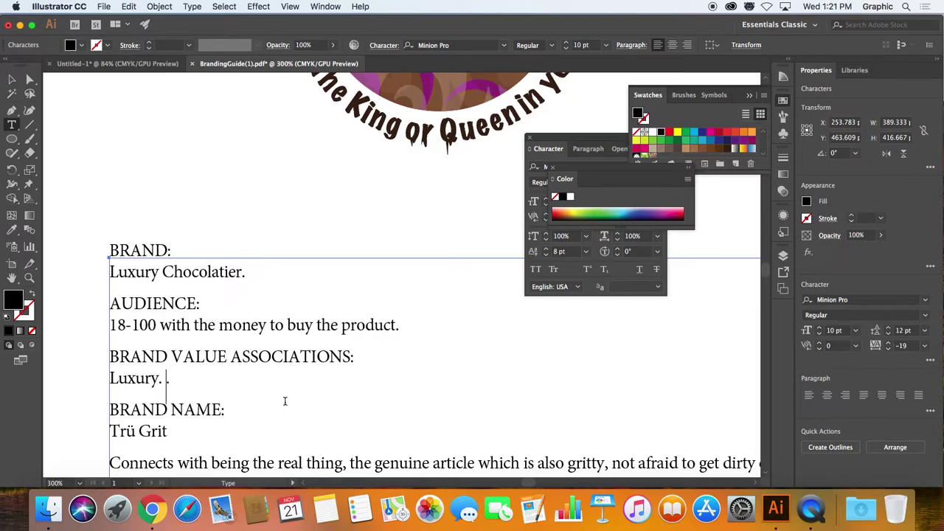
pyautogui.write('Taste. Delicious')
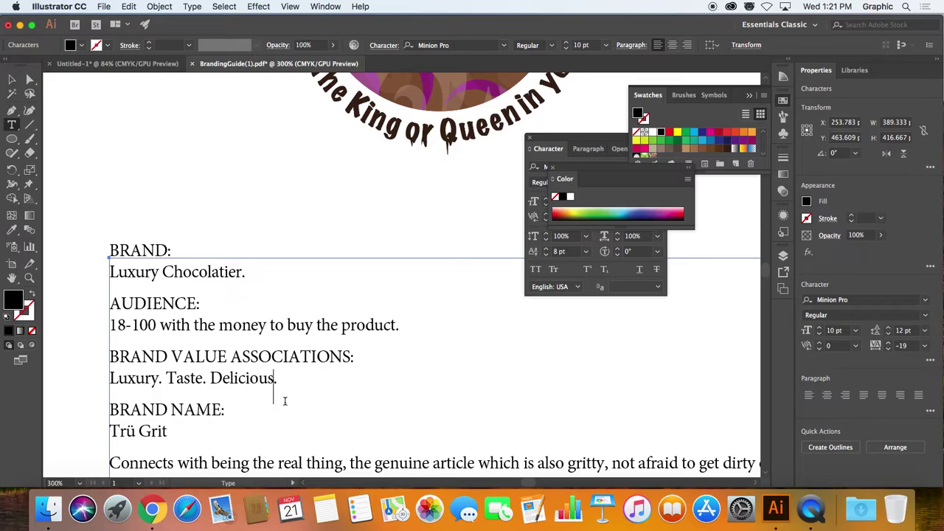
pyautogui.write('. Royalty. Special.')
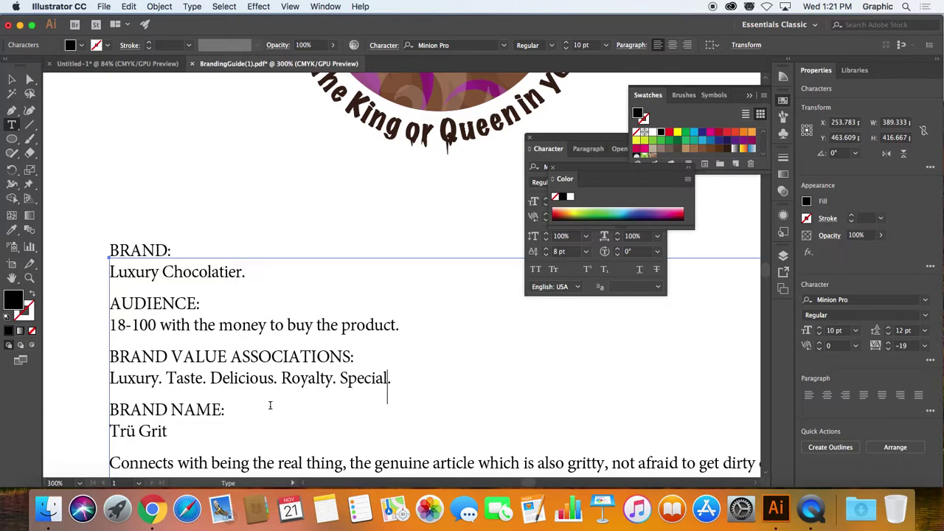
# - Change the brand name Trü Grit to 'Royalty Chocolates.' and fit the whole page in view
pyautogui.moveTo(168, 431); pyautogui.dragTo(202, 448)
pyautogui.click(118, 436)
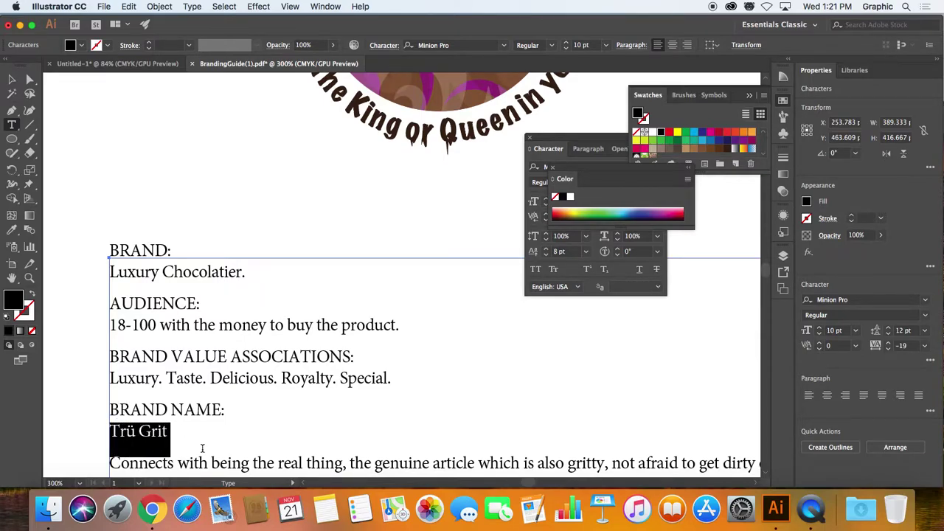
pyautogui.write('Roya')
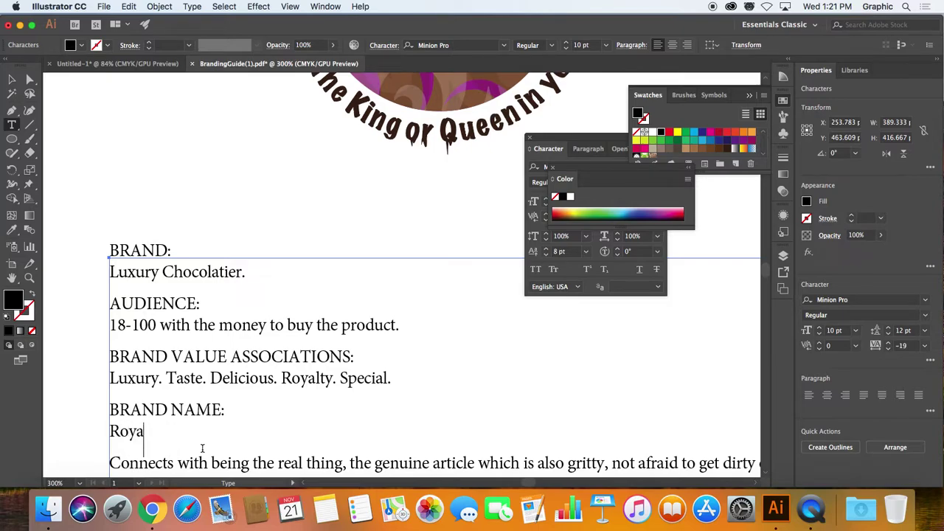
pyautogui.write('lty Chocol')
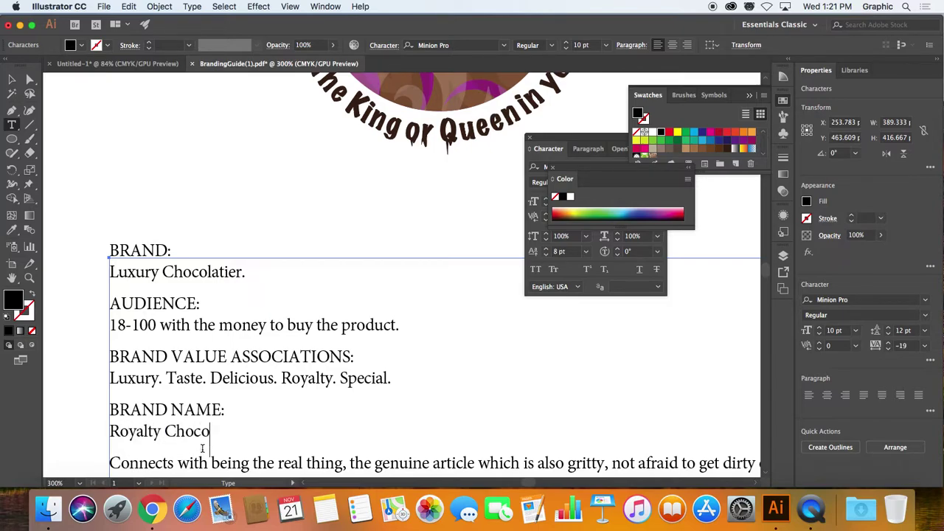
pyautogui.press('BackSpace')
pyautogui.press('BackSpace')
pyautogui.write('olates.')
pyautogui.scroll(-4, 202, 447)
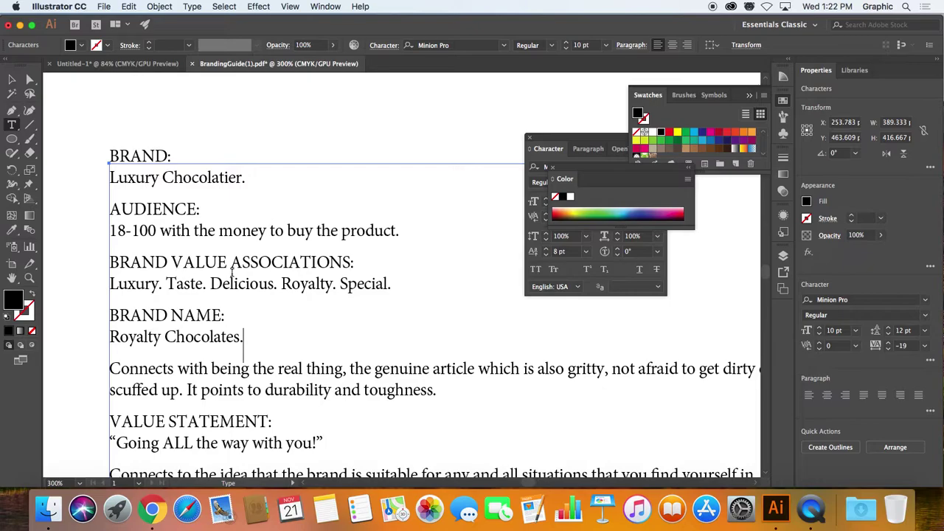
pyautogui.press('super+0')
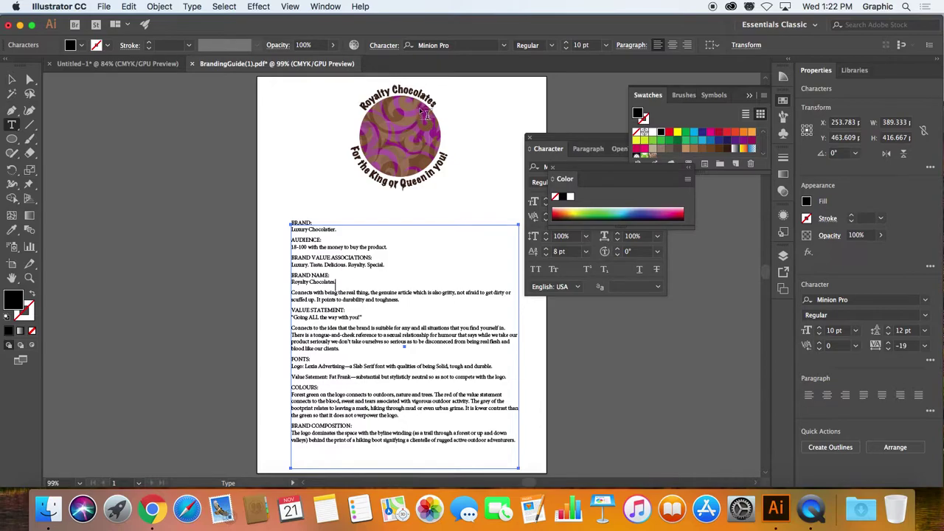